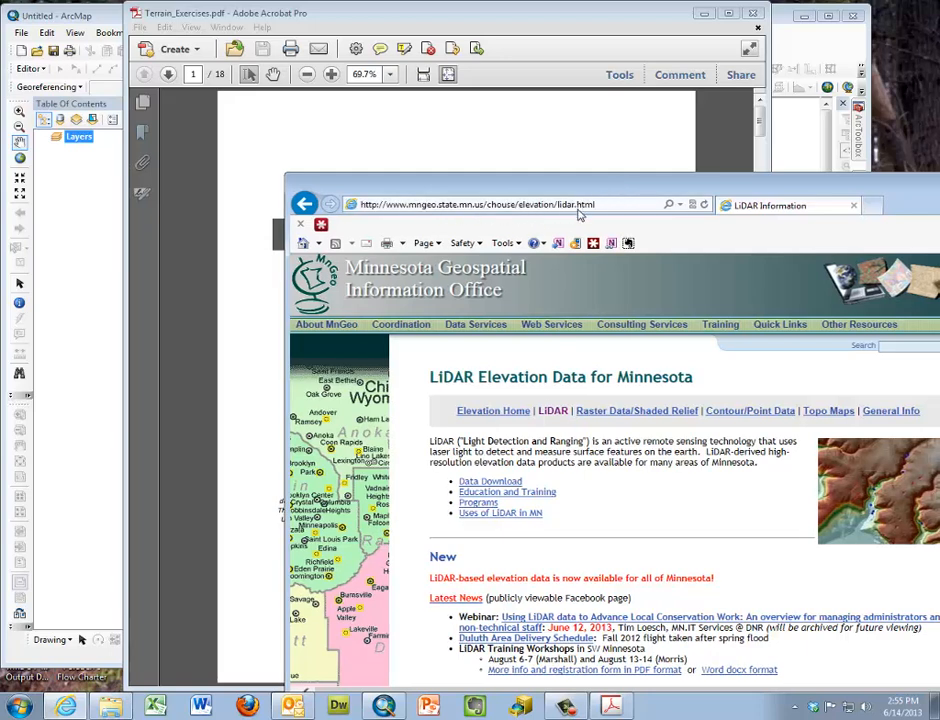
# Move the LiDAR web page out of the way and view the exercise list on page 2 of Terrain_Exercises.pdf.
pyautogui.moveTo(658, 192); pyautogui.dragTo(939, 160)
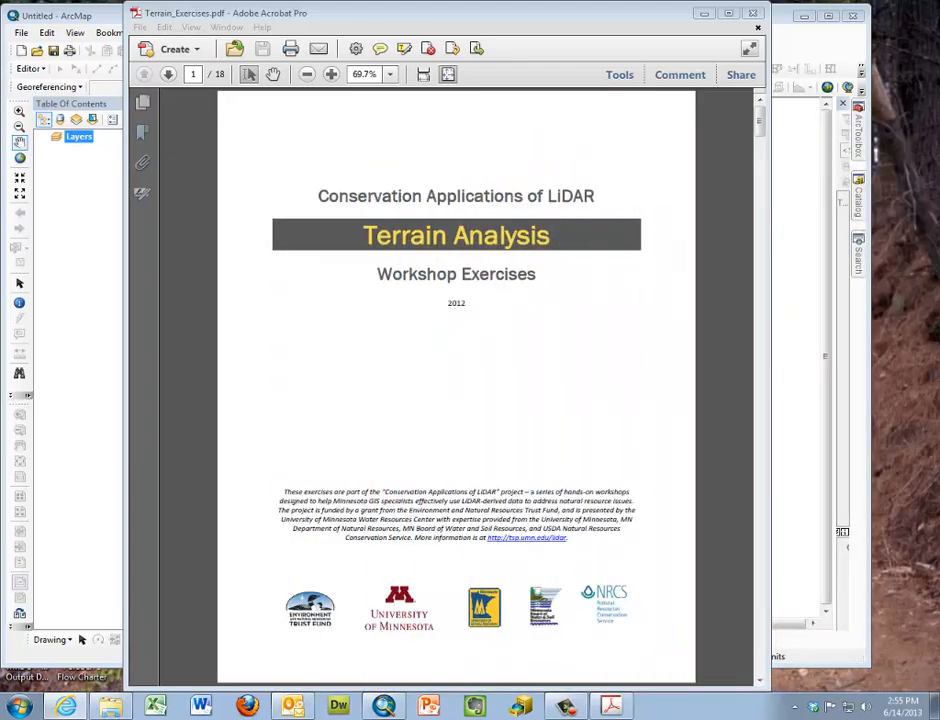
pyautogui.click(549, 326)
pyautogui.scroll(-3, 547, 318)
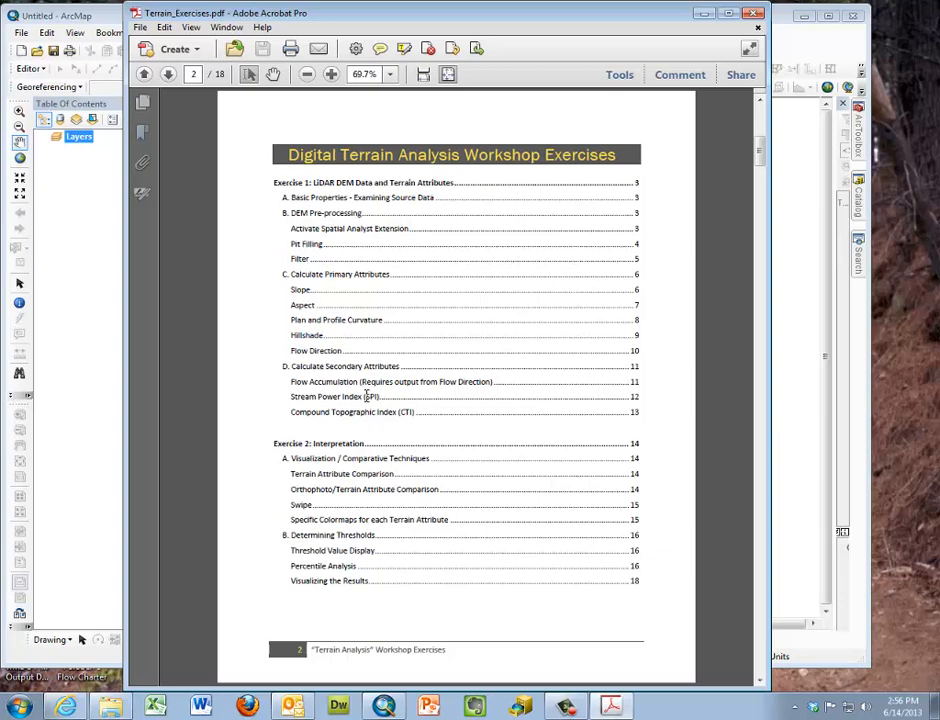
# Switch to ArcMap and add the DEM01 raster from the 4326-24-63.gdb geodatabase in raw_data.
pyautogui.hotkey('alt', 'Tab')
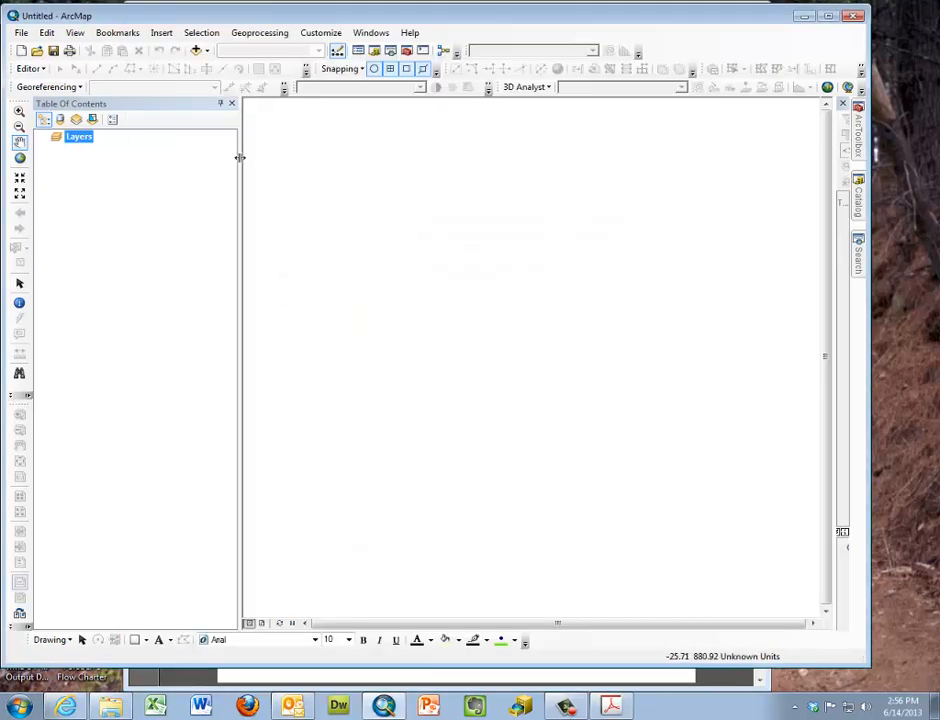
pyautogui.click(197, 52)
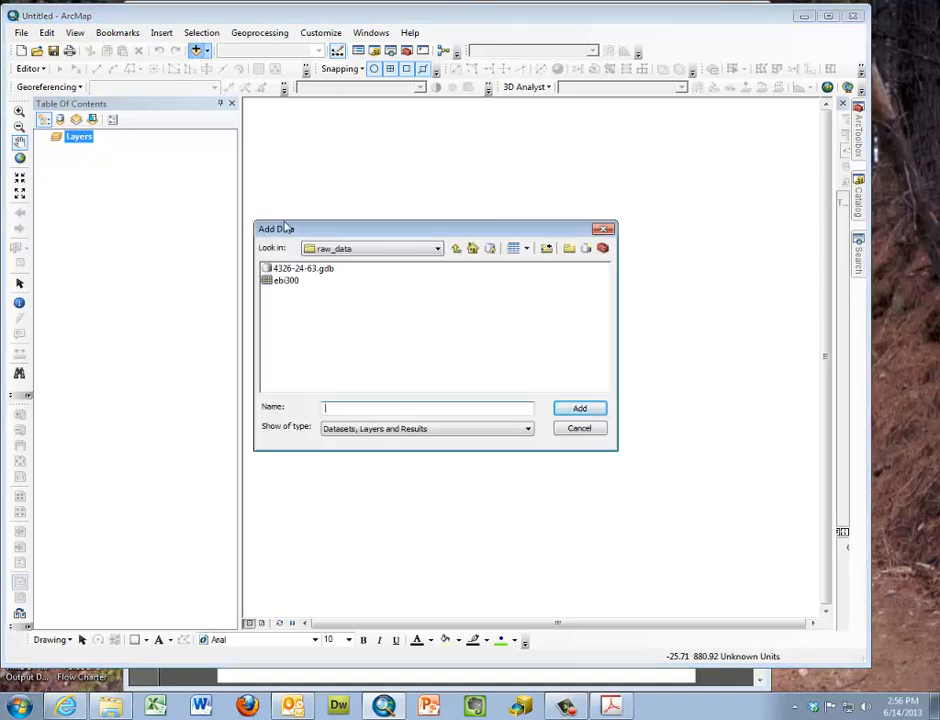
pyautogui.doubleClick(280, 269)
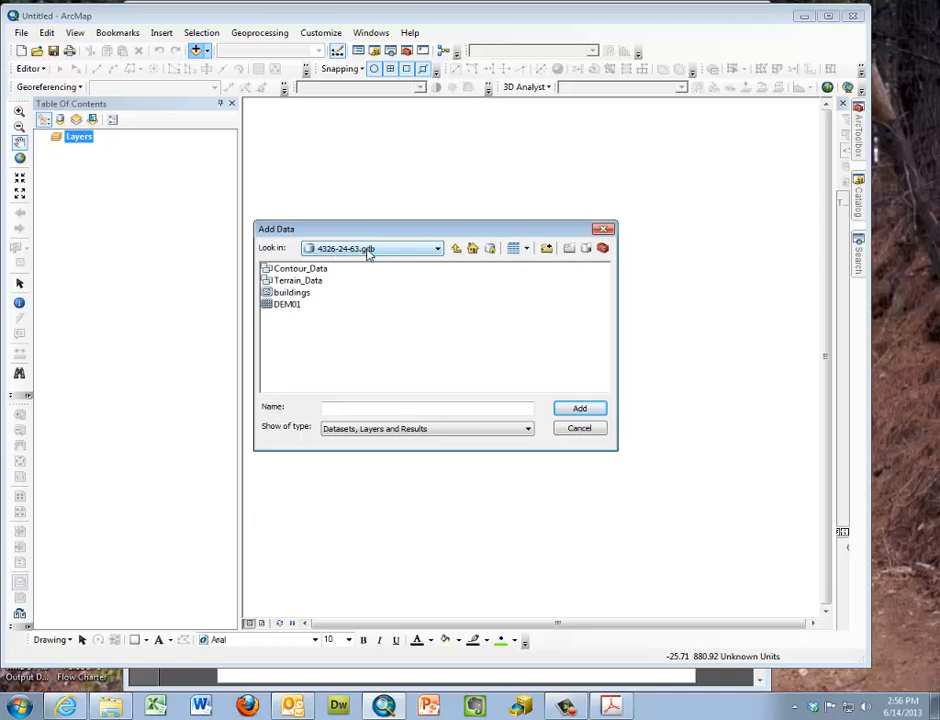
pyautogui.click(286, 305)
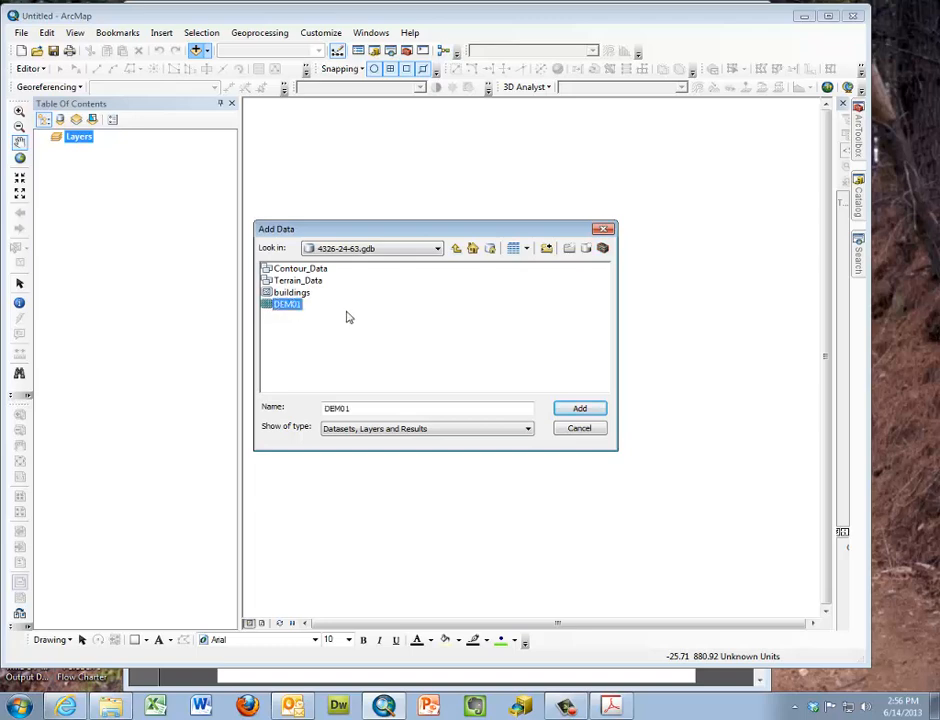
pyautogui.click(565, 412)
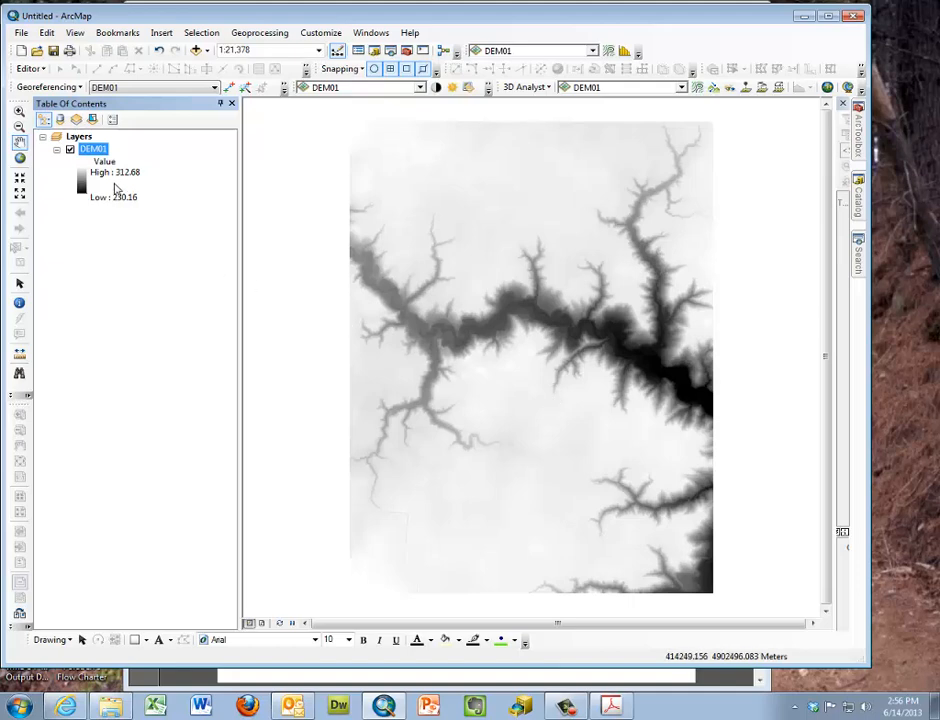
# Rename the DEM01 layer as DEM in its layer properties.
pyautogui.rightClick(92, 150)
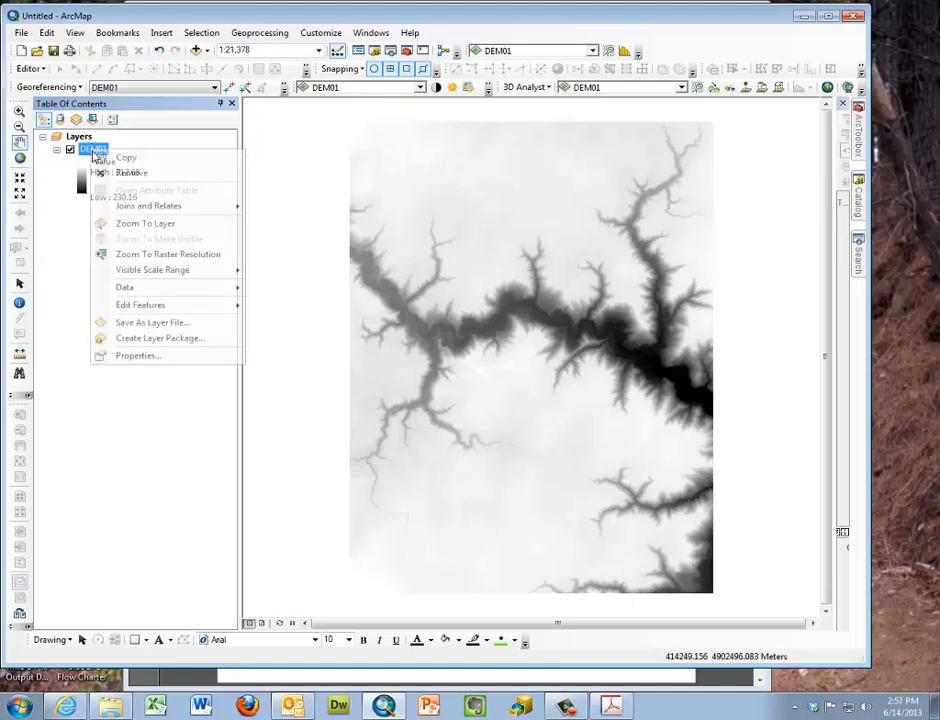
pyautogui.click(137, 356)
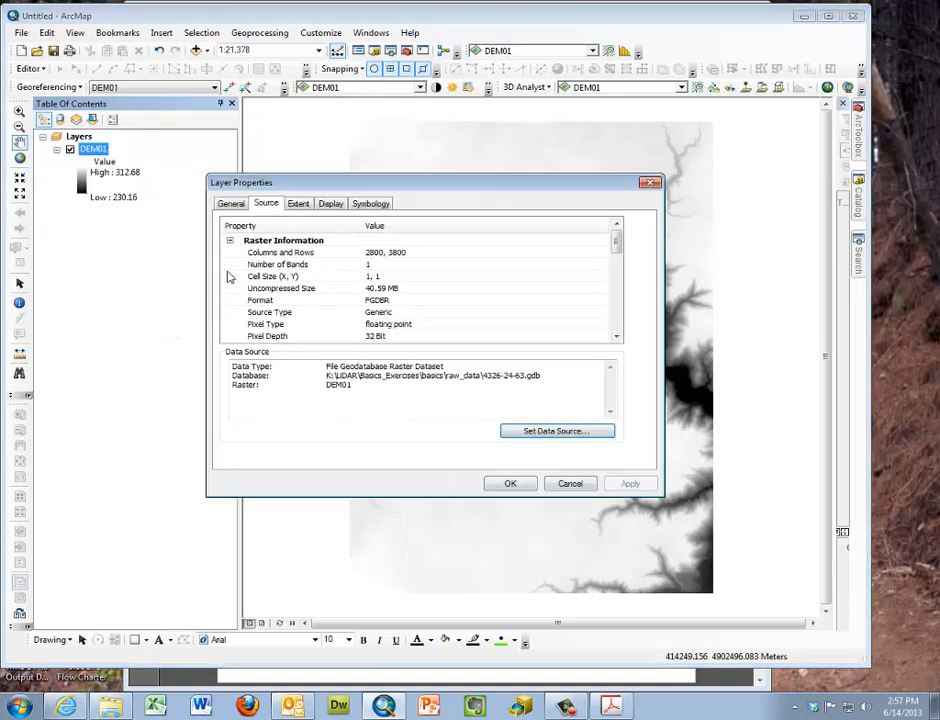
pyautogui.click(231, 203)
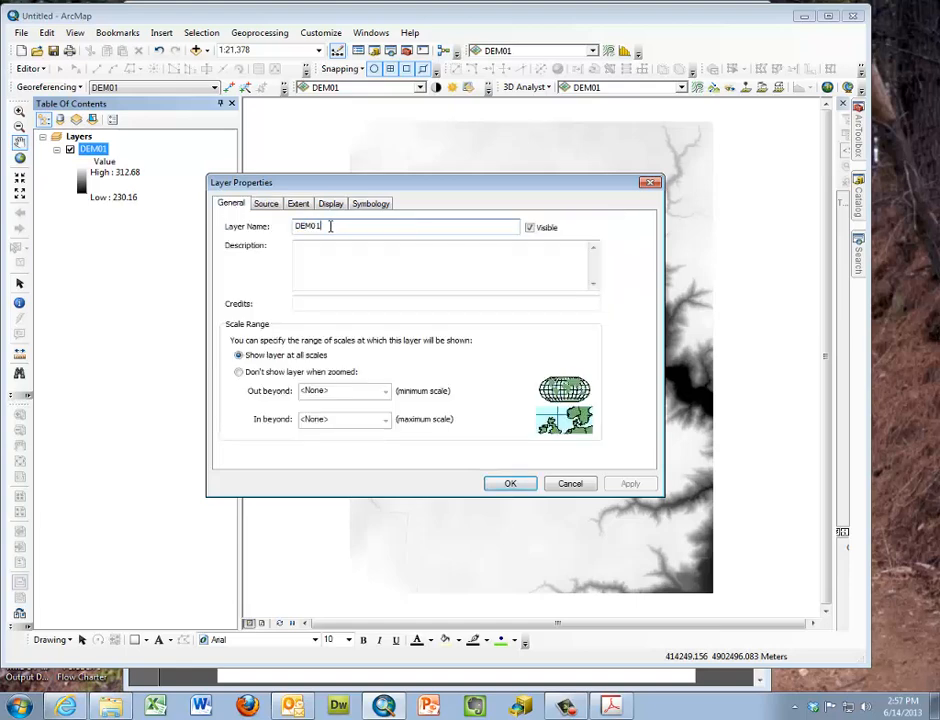
pyautogui.write('DE')
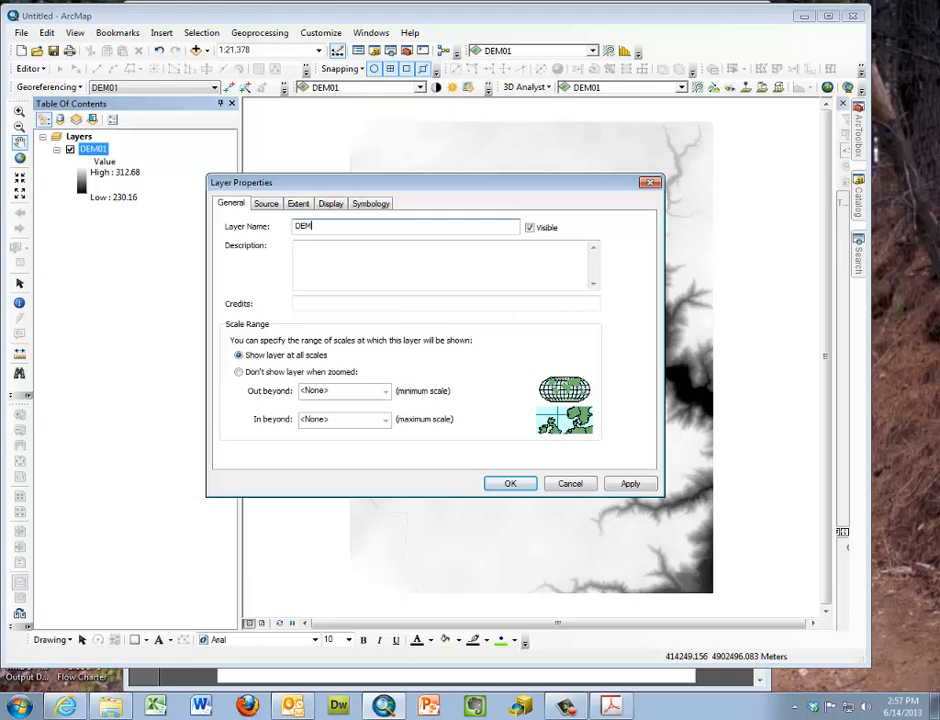
pyautogui.write('M')
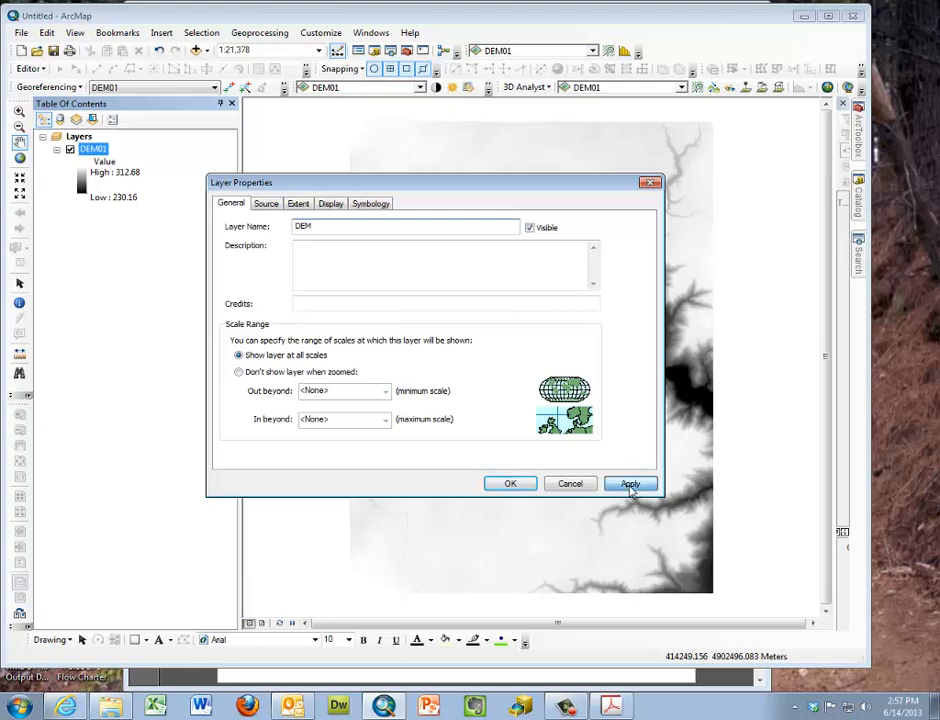
pyautogui.click(630, 483)
pyautogui.click(513, 484)
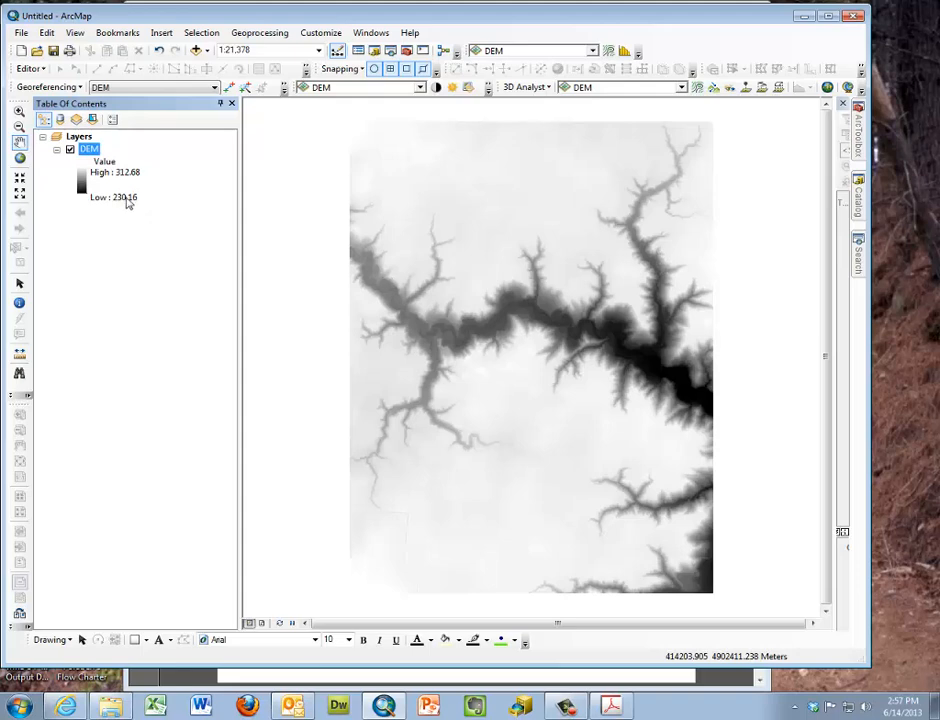
# Apply the pale cyan, green, orange, brown and white elevation color ramp to the DEM layer's stretched symbology.
pyautogui.rightClick(92, 152)
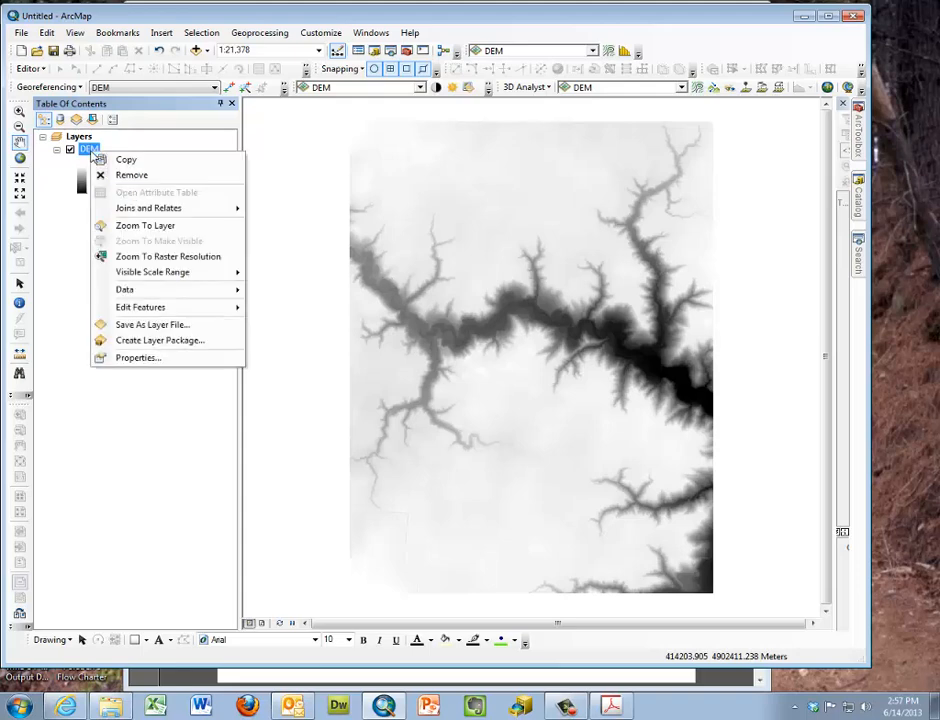
pyautogui.click(145, 360)
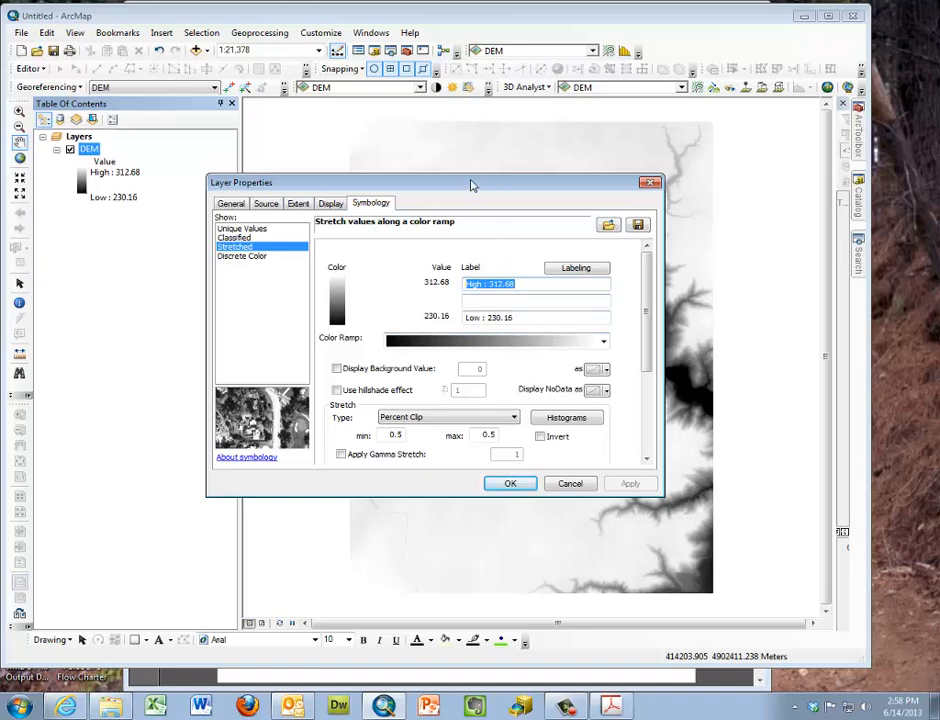
pyautogui.moveTo(473, 185); pyautogui.dragTo(683, 298)
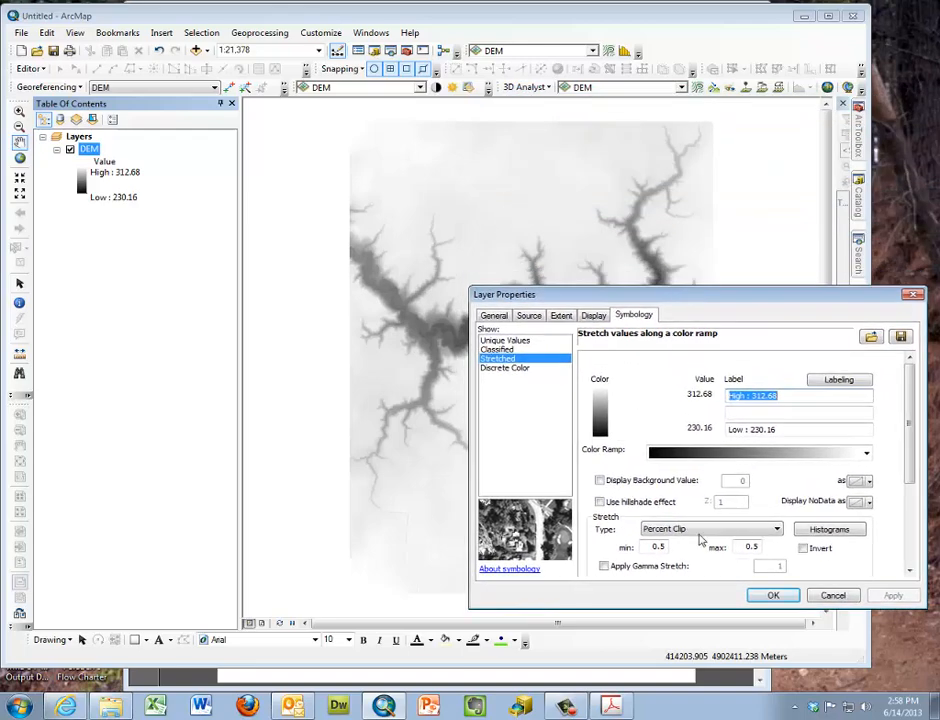
pyautogui.click(866, 453)
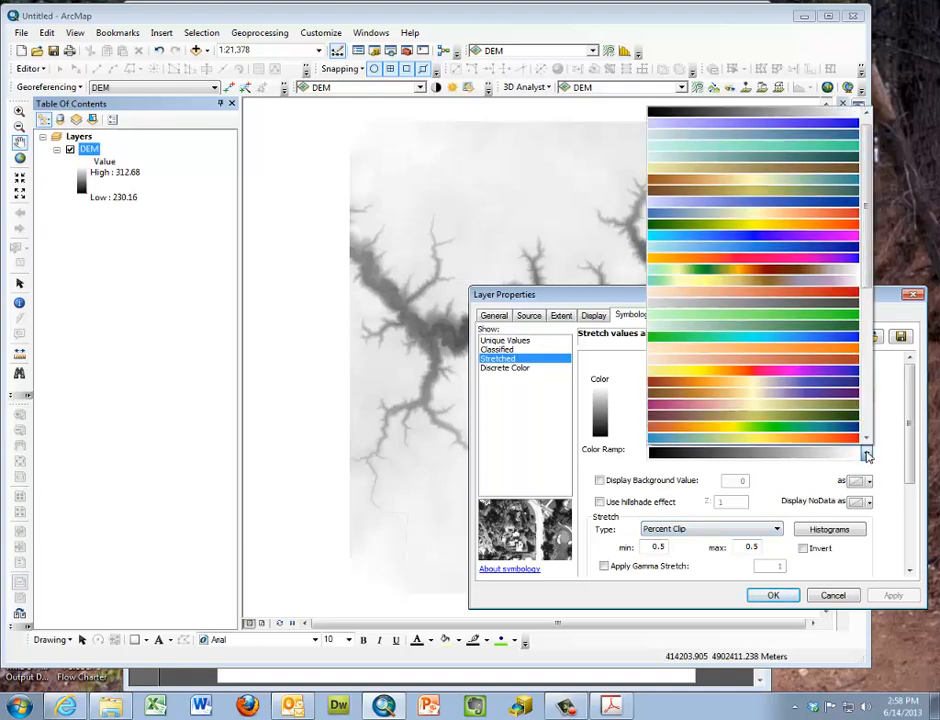
pyautogui.click(770, 275)
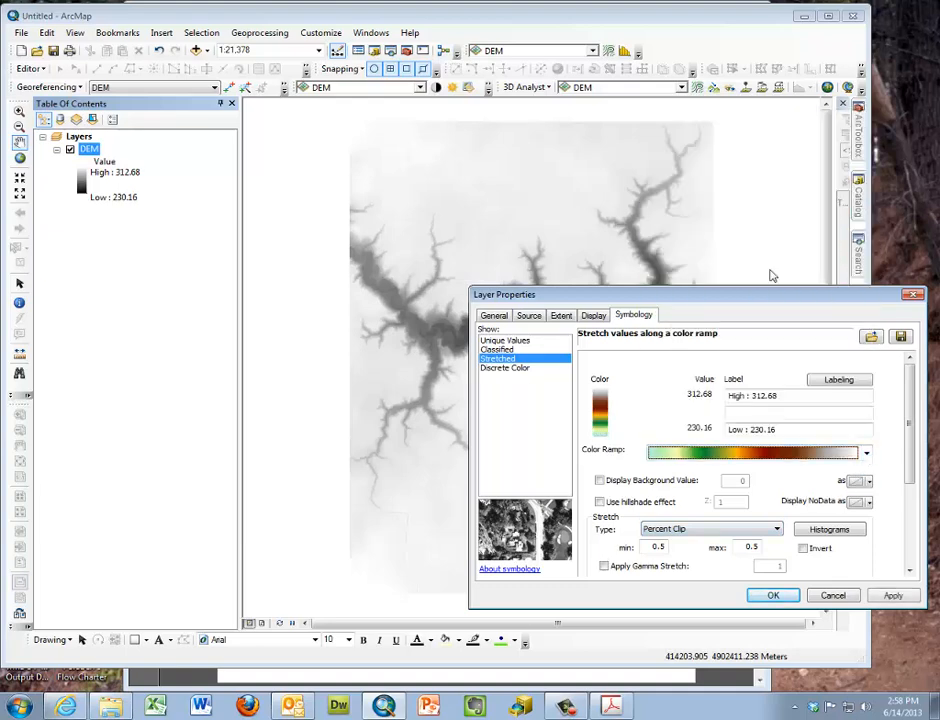
pyautogui.click(893, 597)
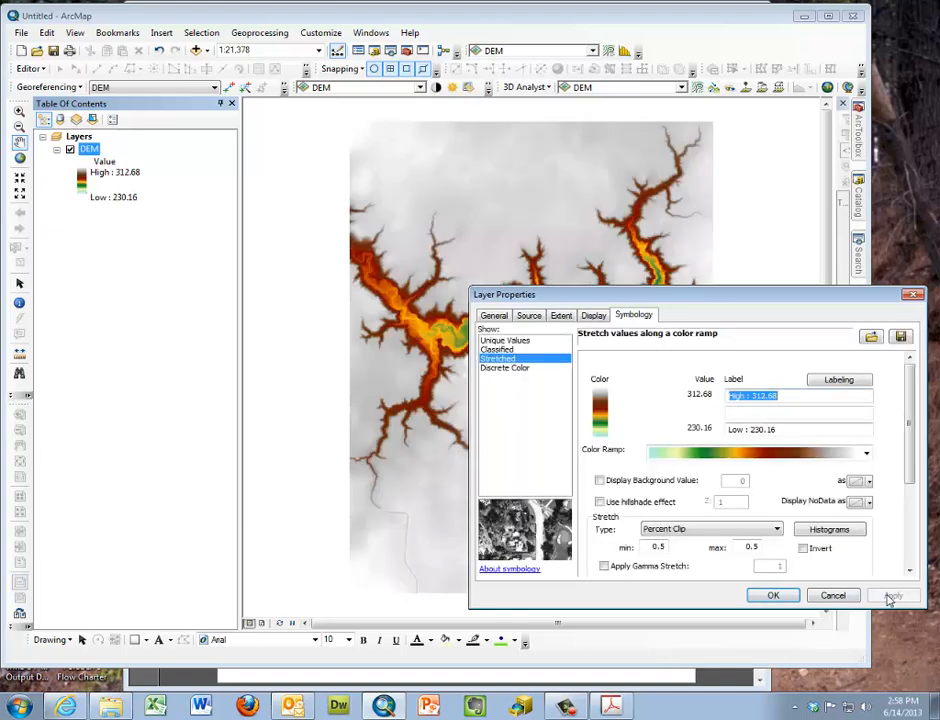
# Turn on the hillshade effect in the DEM layer's symbology and apply it.
pyautogui.moveTo(582, 299); pyautogui.dragTo(656, 301)
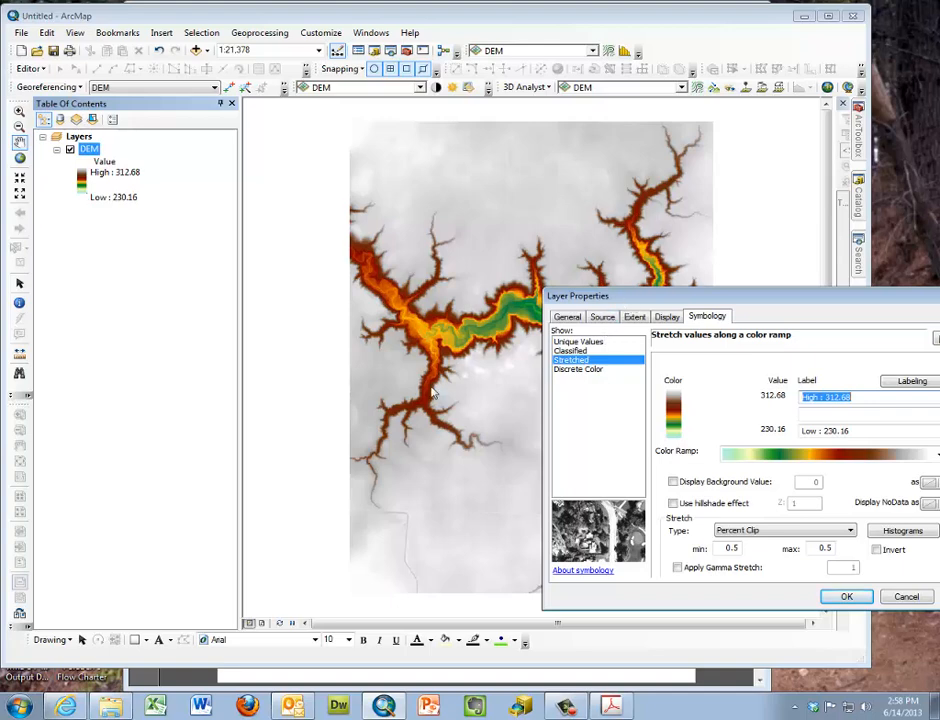
pyautogui.moveTo(657, 303); pyautogui.dragTo(482, 298)
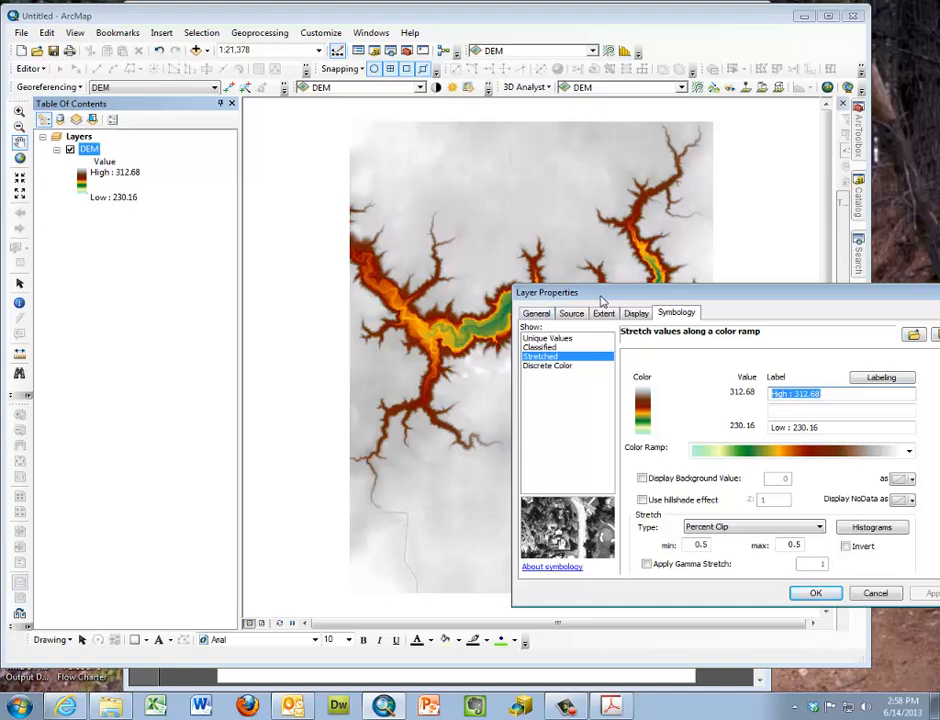
pyautogui.moveTo(548, 294); pyautogui.dragTo(497, 281)
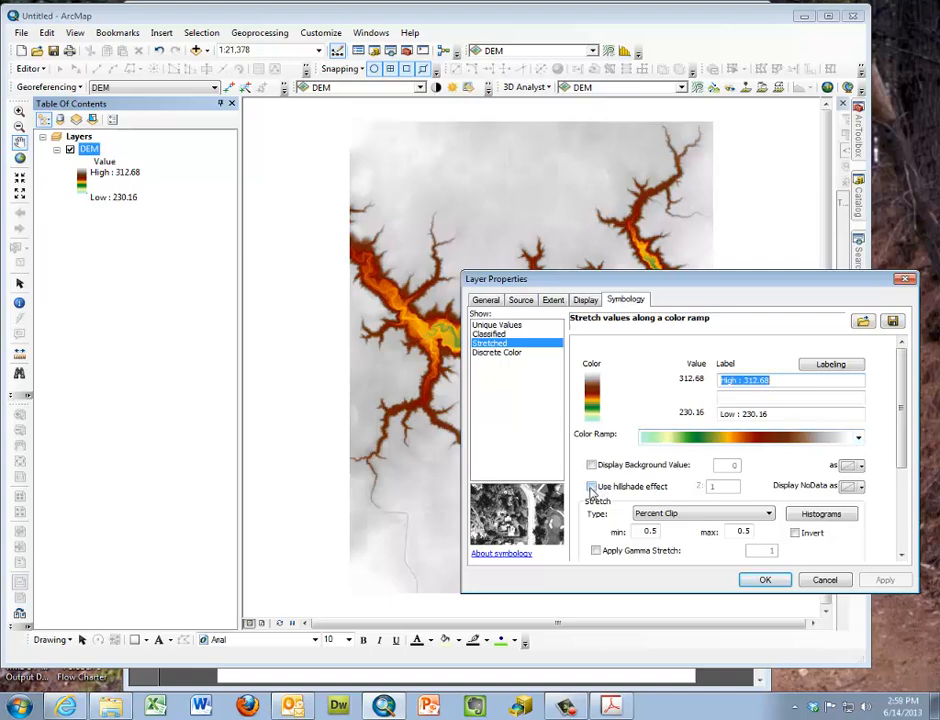
pyautogui.click(591, 487)
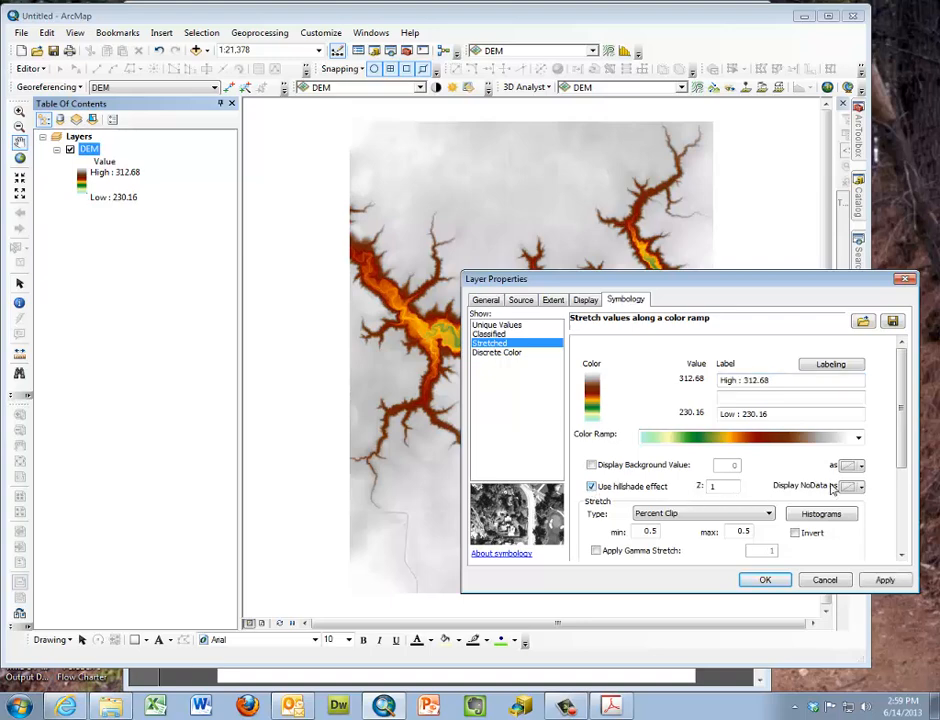
pyautogui.moveTo(750, 279); pyautogui.dragTo(770, 182)
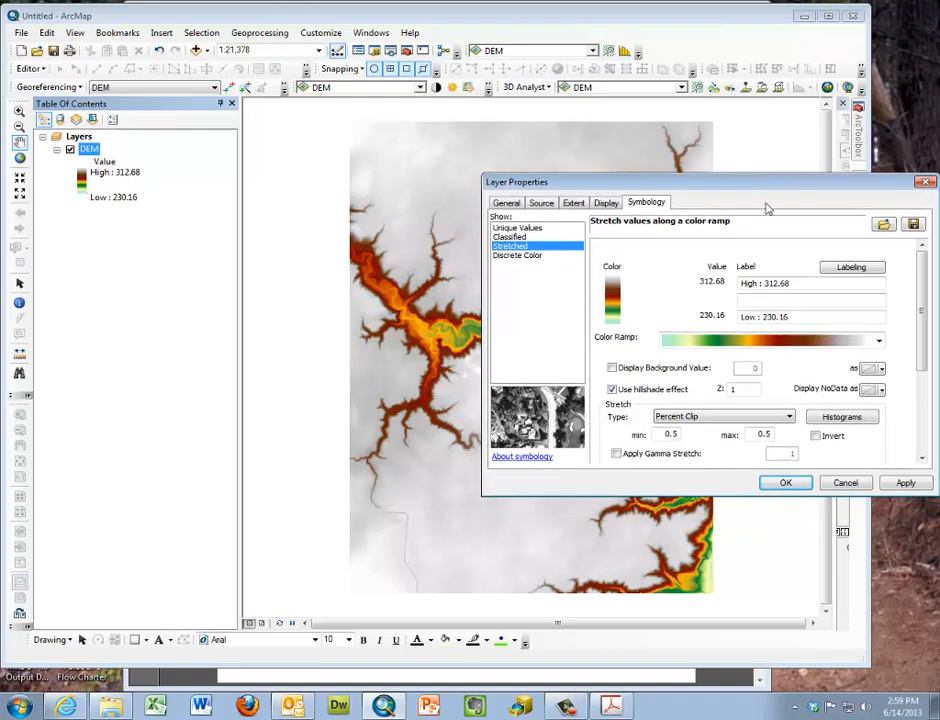
pyautogui.click(903, 484)
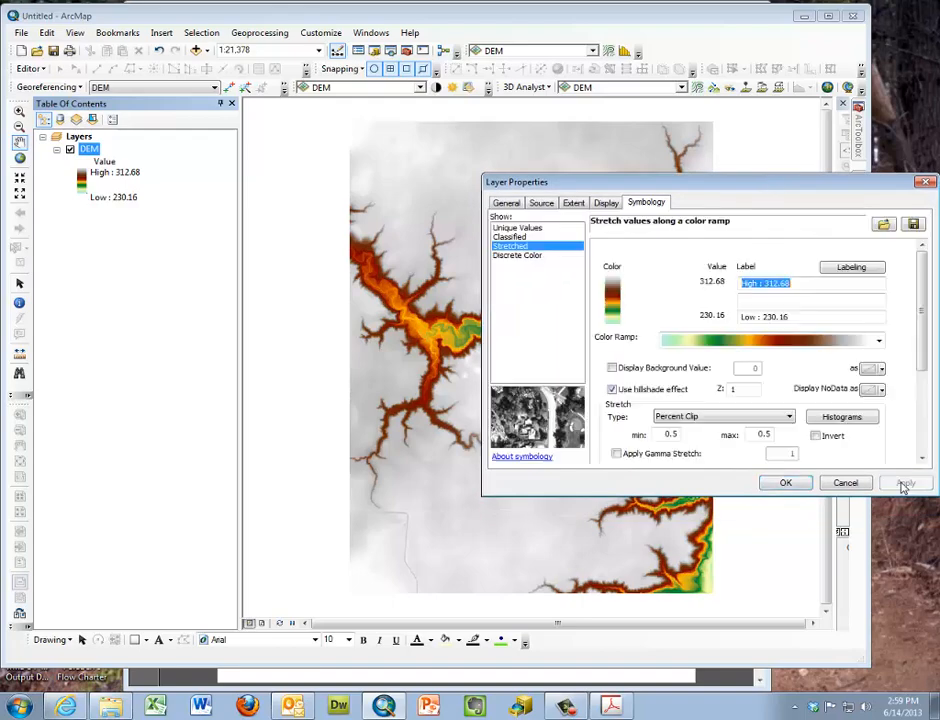
# Set the hillshade effect's Z value to 3 and apply it to the DEM layer.
pyautogui.moveTo(669, 192); pyautogui.dragTo(667, 290)
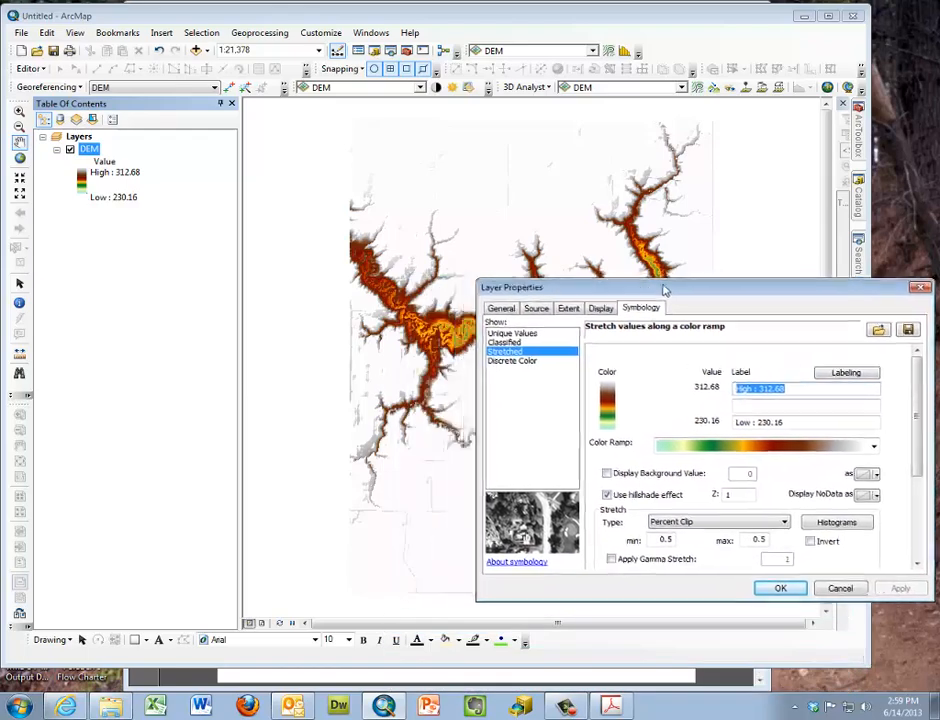
pyautogui.doubleClick(730, 494)
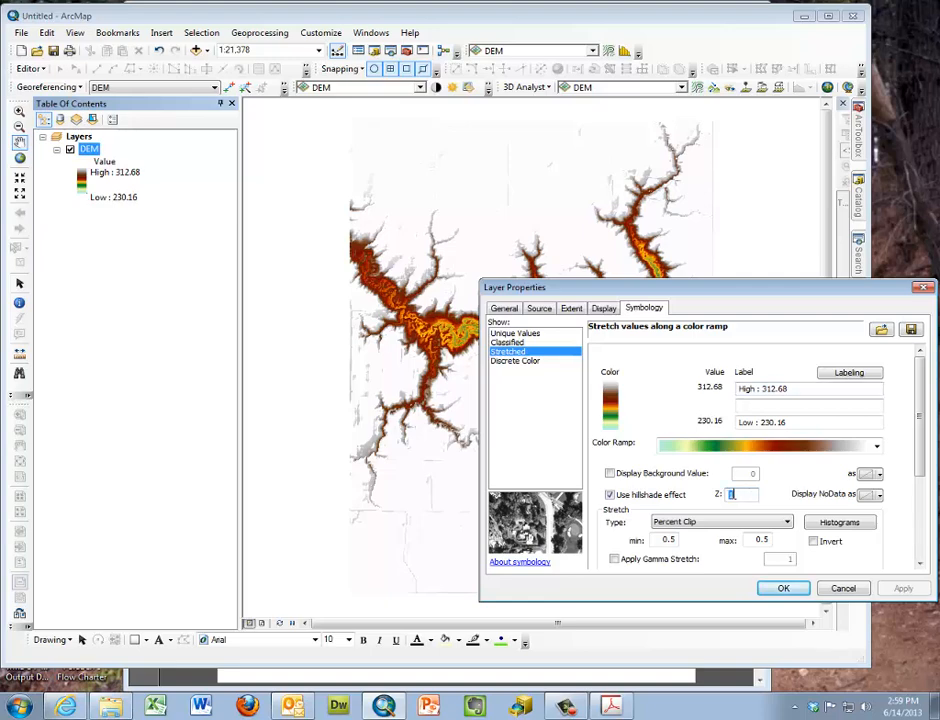
pyautogui.click(902, 588)
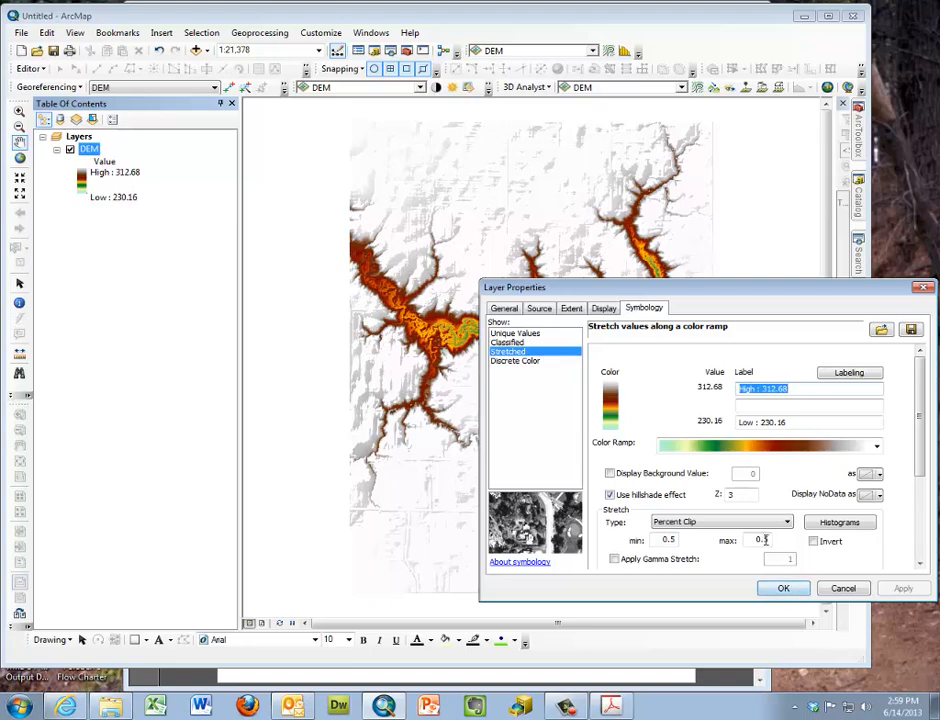
# Set the hillshade Z value back to 1, turn off the hillshade effect, and accept the layer properties.
pyautogui.click(741, 493)
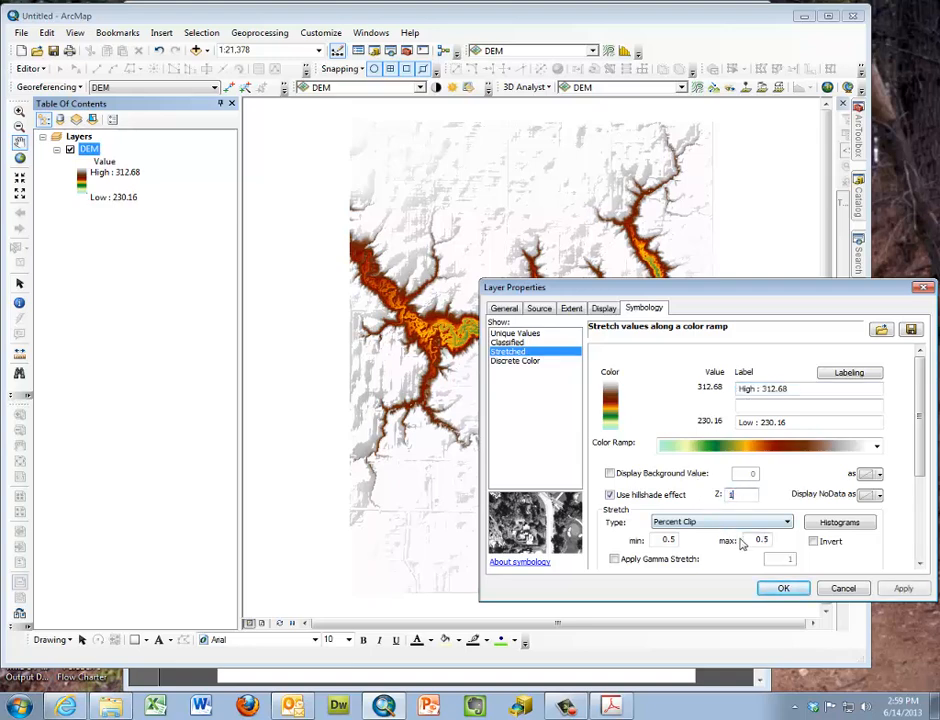
pyautogui.press('BackSpace')
pyautogui.write('1')
pyautogui.click(610, 494)
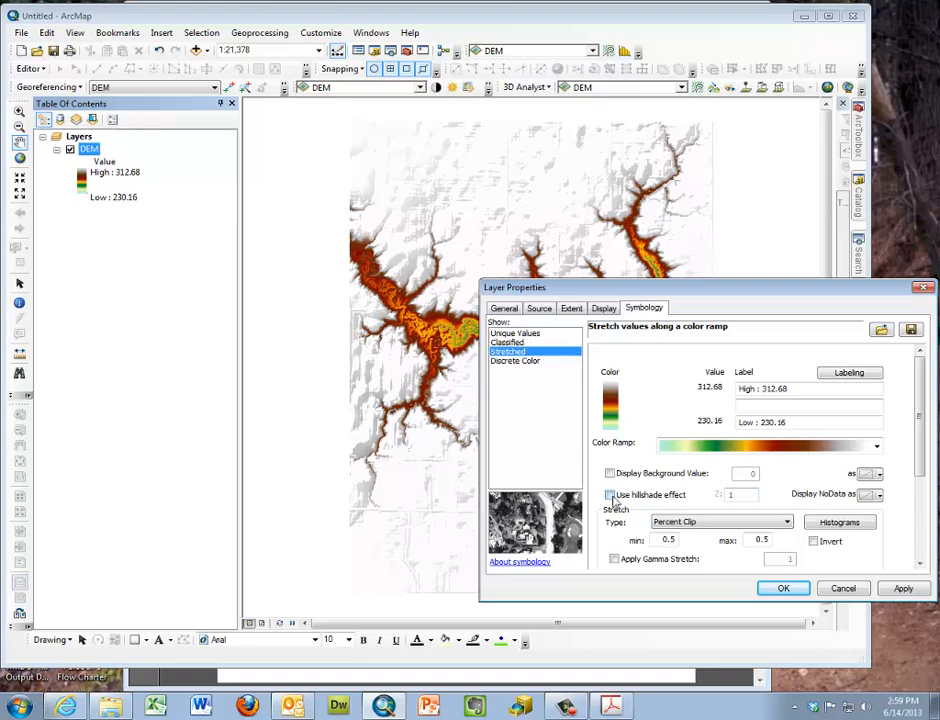
pyautogui.click(903, 590)
pyautogui.click(783, 588)
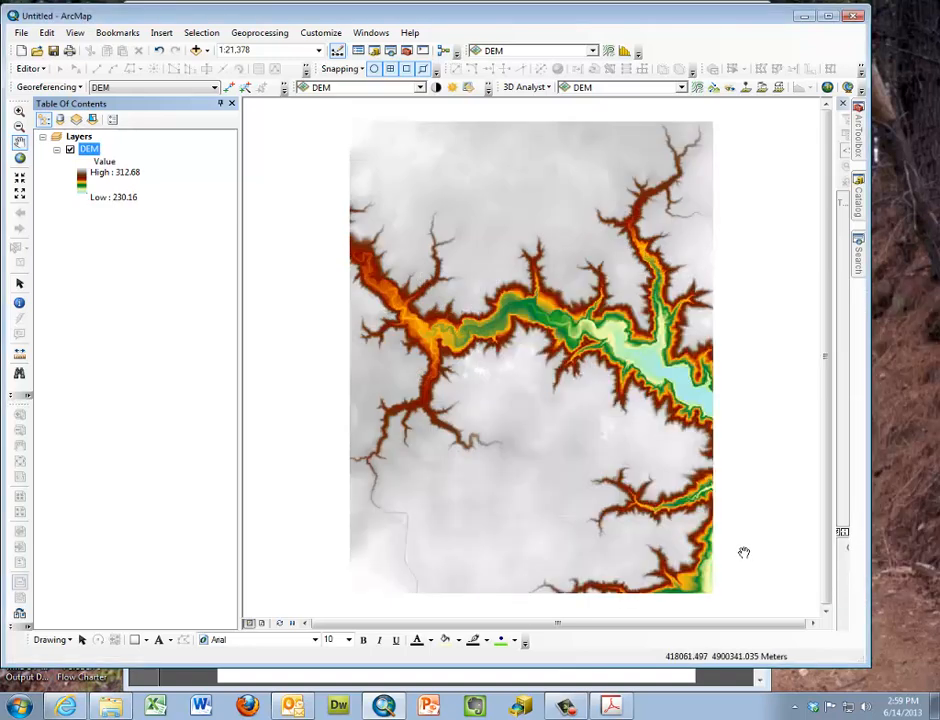
# Check in the list of extensions whether Spatial Analyst is enabled.
pyautogui.click(308, 35)
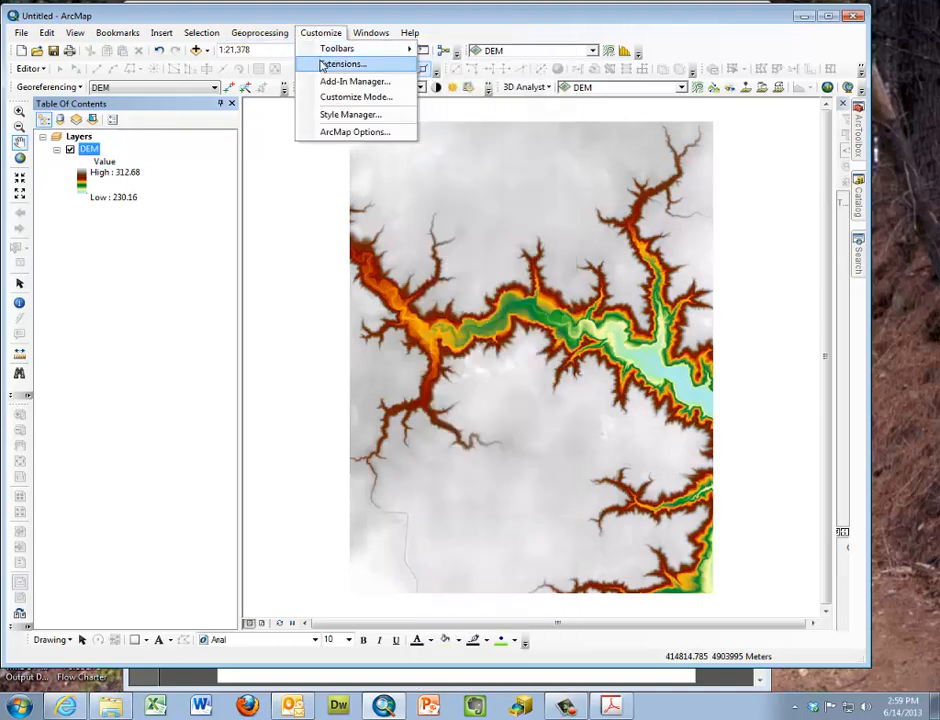
pyautogui.click(330, 64)
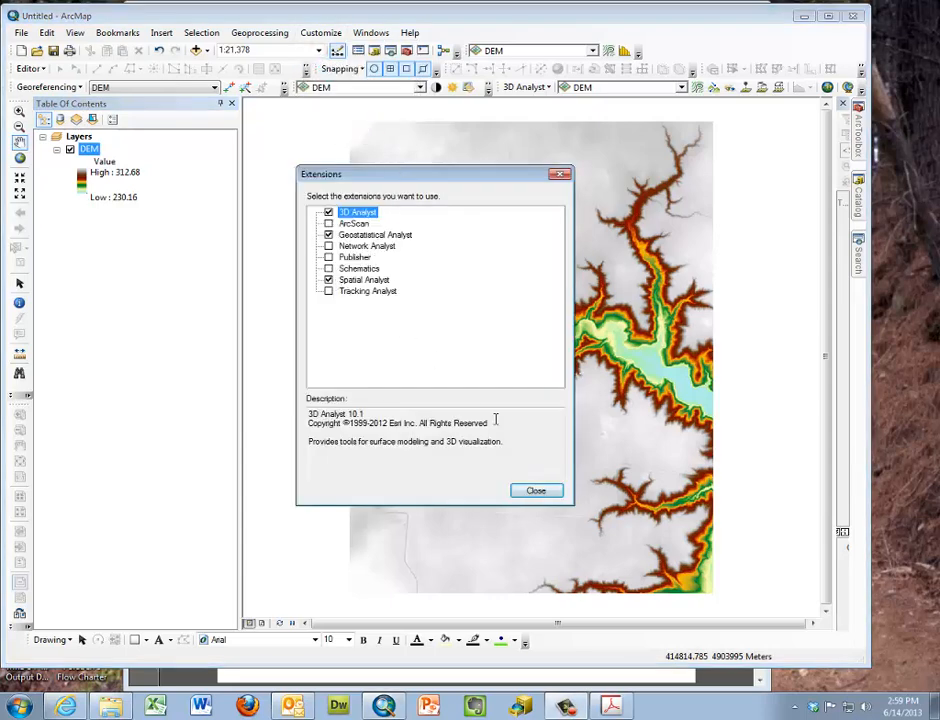
pyautogui.click(519, 492)
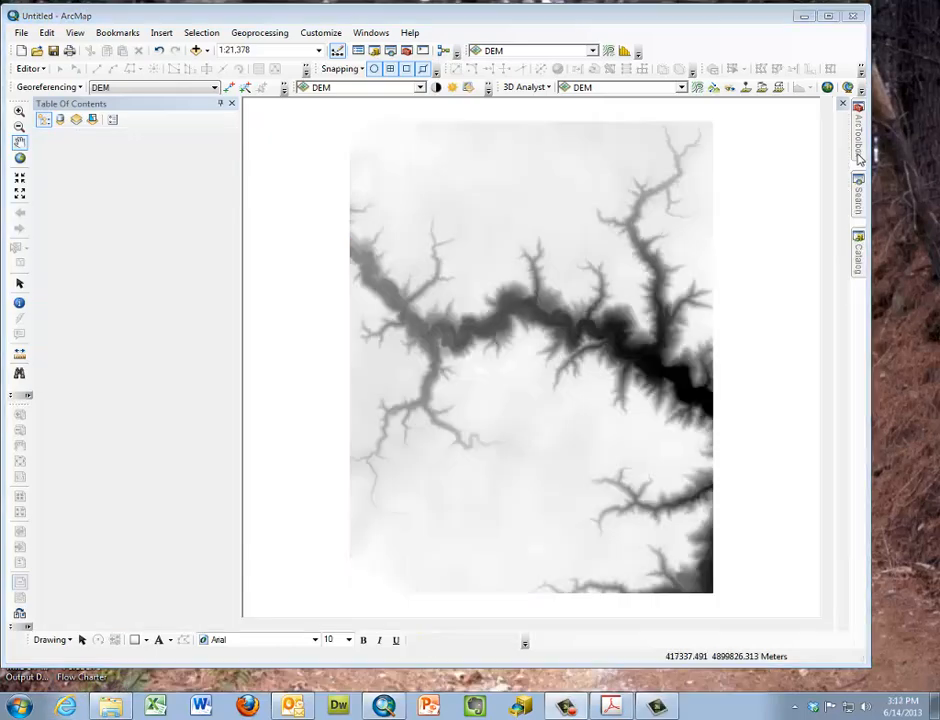
# Open the Fill tool from the Hydrology toolset of the Spatial Analyst tools.
pyautogui.click(860, 150)
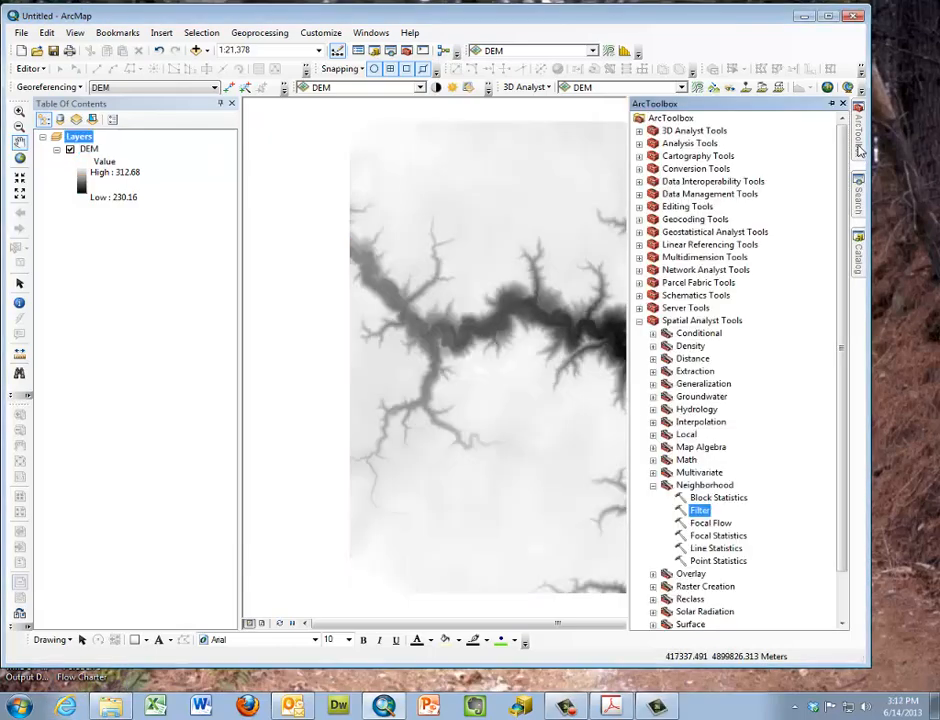
pyautogui.click(653, 486)
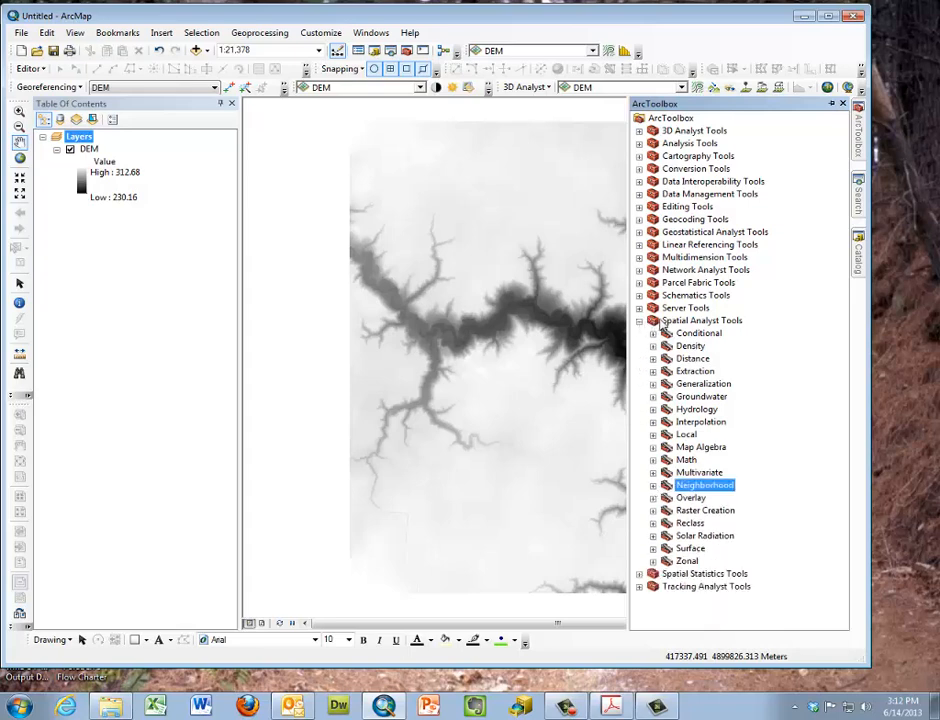
pyautogui.click(694, 411)
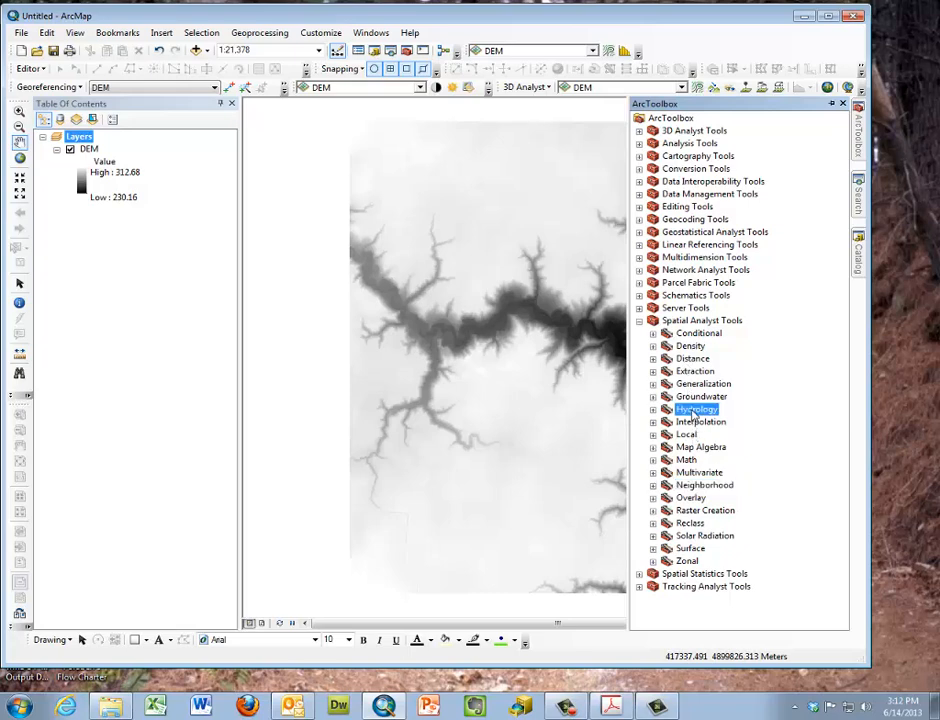
pyautogui.doubleClick(694, 411)
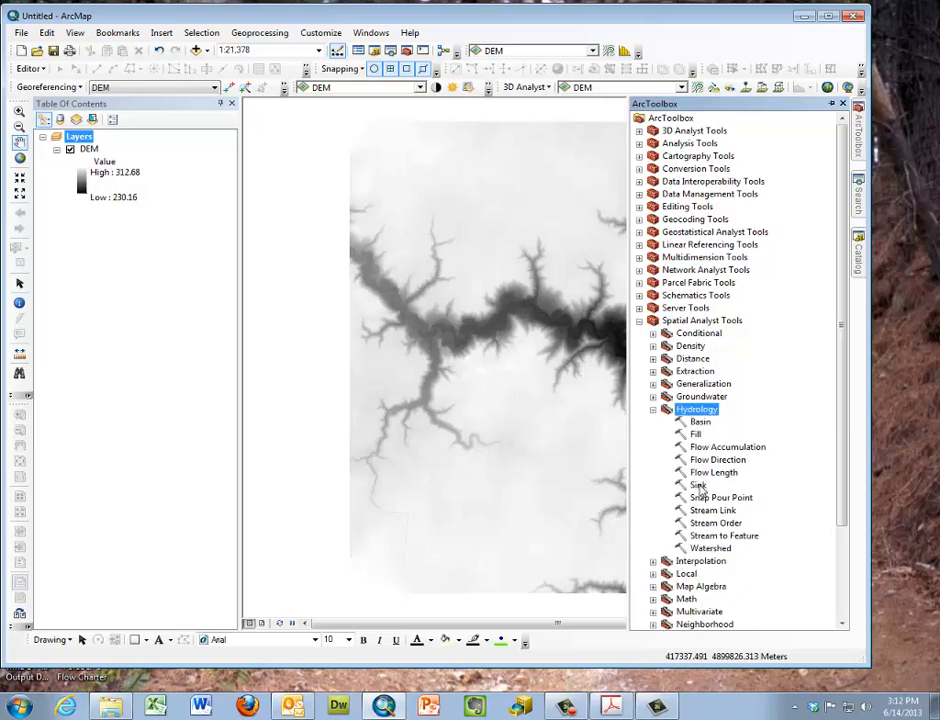
pyautogui.click(694, 434)
pyautogui.doubleClick(694, 434)
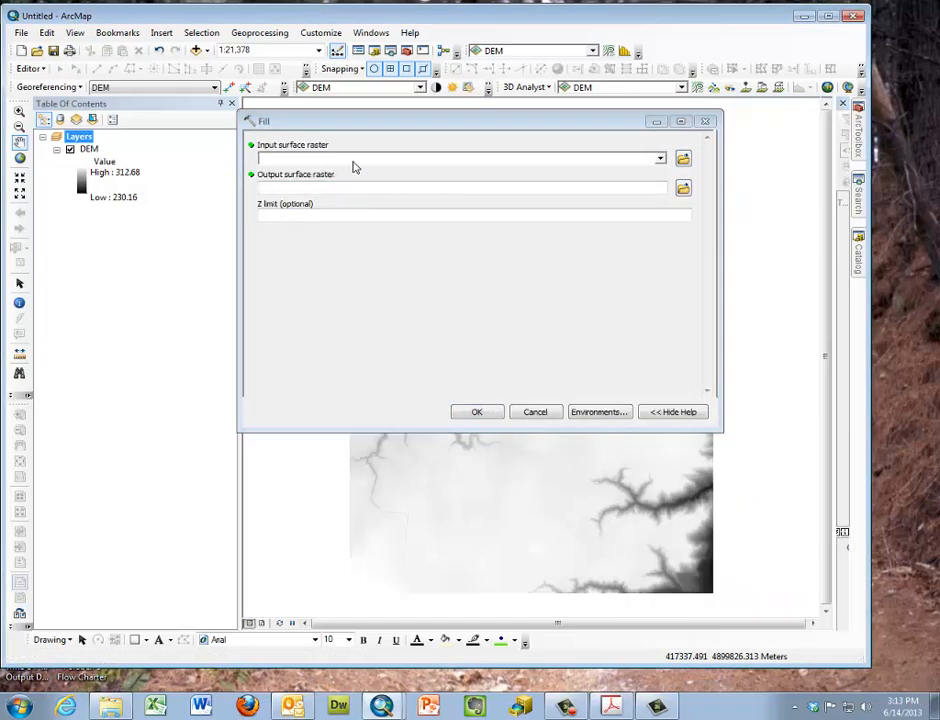
# Run Fill on the DEM layer, saving the output surface raster as fill_dem in the raw_data folder.
pyautogui.click(660, 158)
pyautogui.click(299, 172)
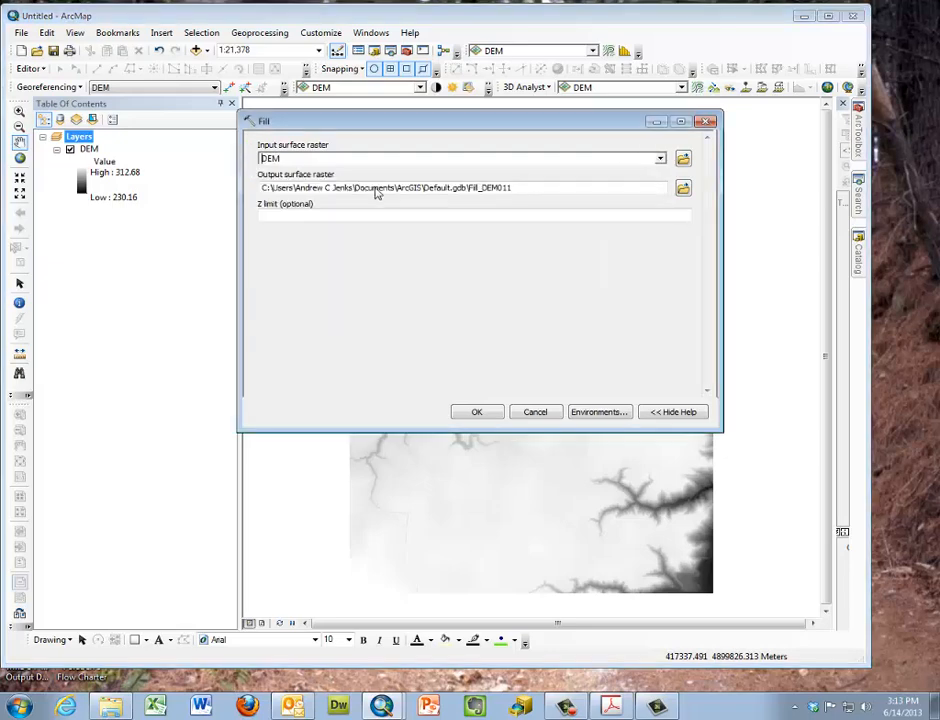
pyautogui.click(683, 188)
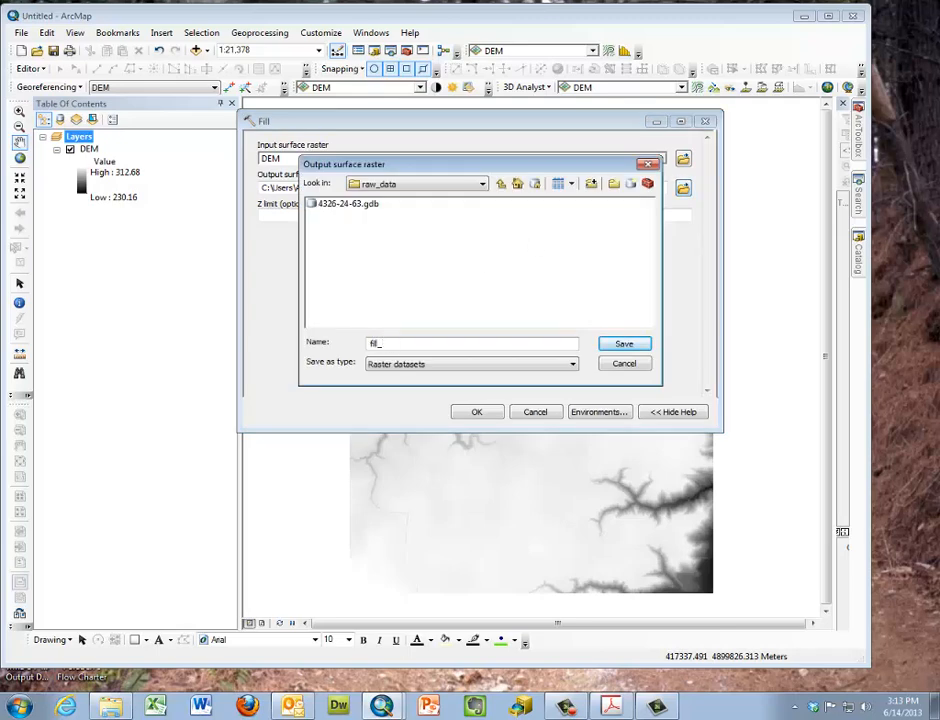
pyautogui.write('fill_dem')
pyautogui.press('Return')
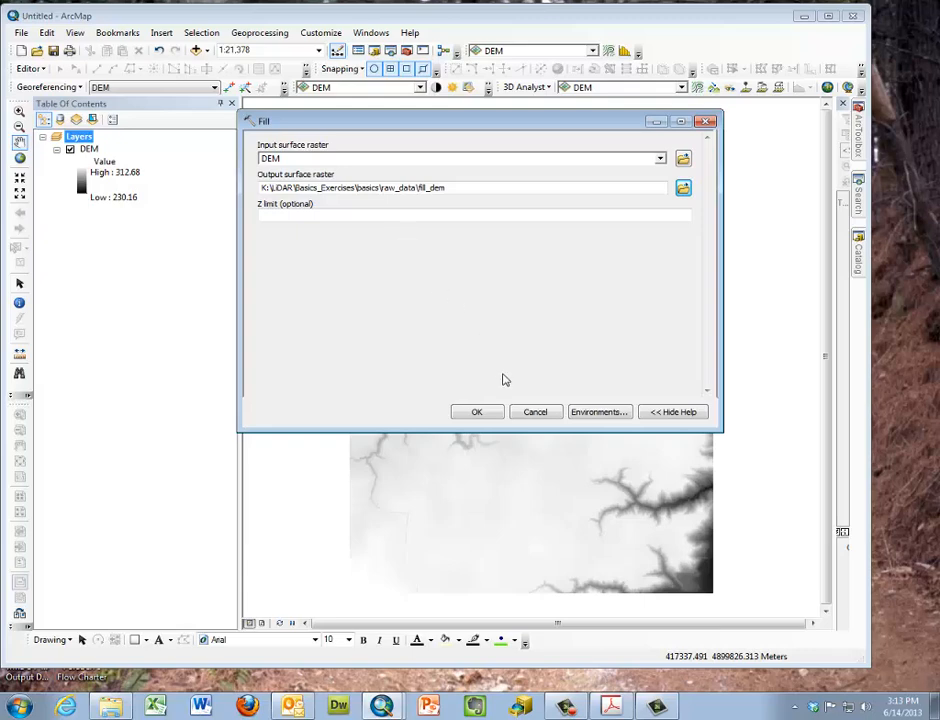
pyautogui.click(479, 413)
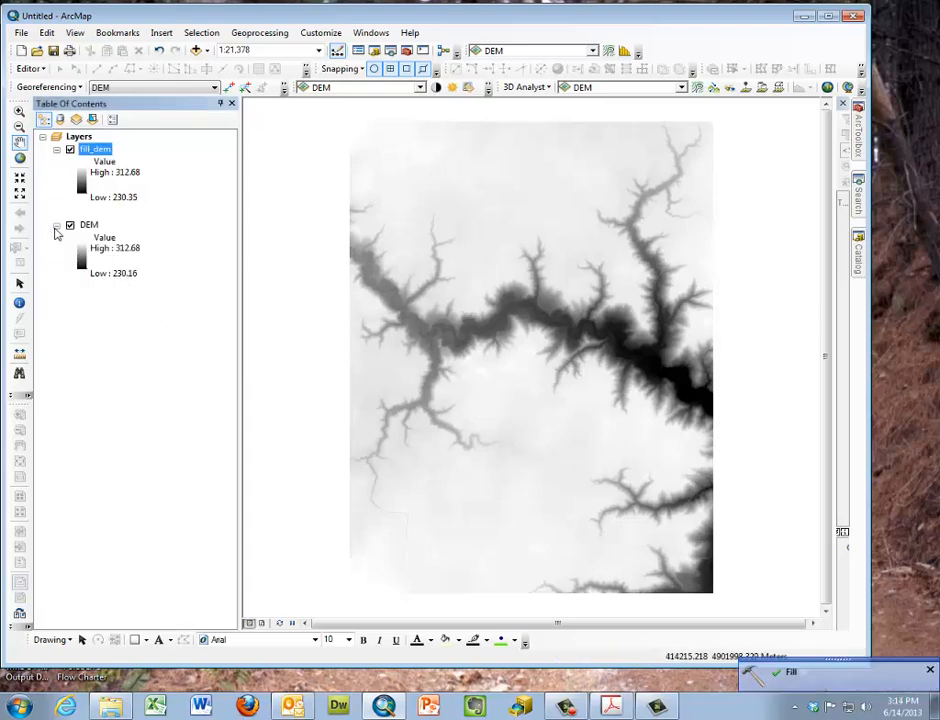
# Collapse the legends of the DEM and fill_dem layers and turn off fill_dem.
pyautogui.click(57, 225)
pyautogui.click(57, 150)
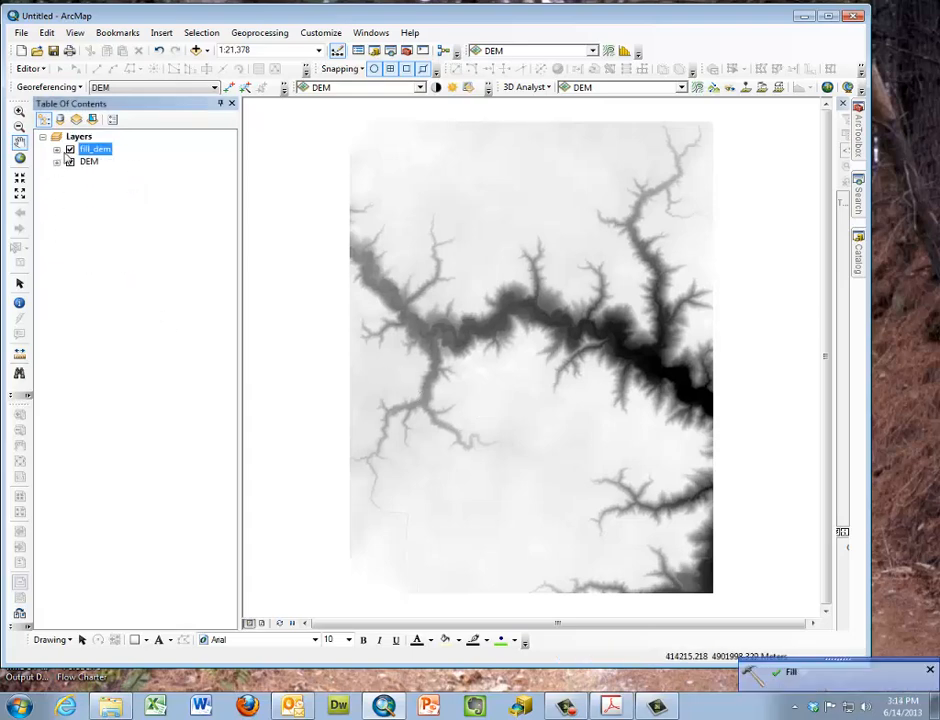
pyautogui.click(70, 149)
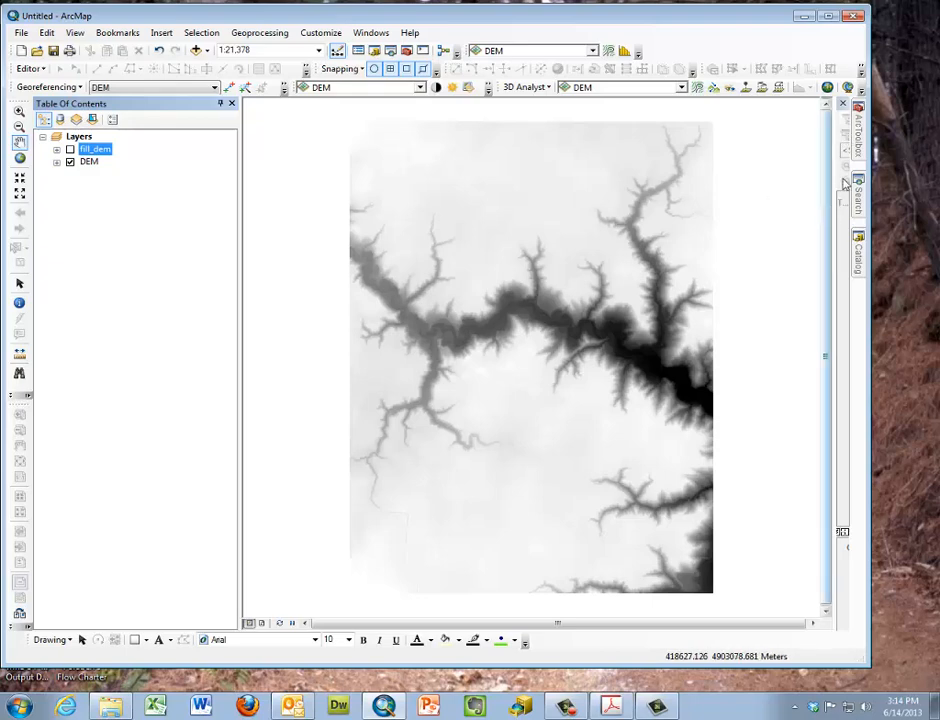
# Open the Filter tool from the Neighborhood toolset of the Spatial Analyst tools.
pyautogui.moveTo(860, 148)
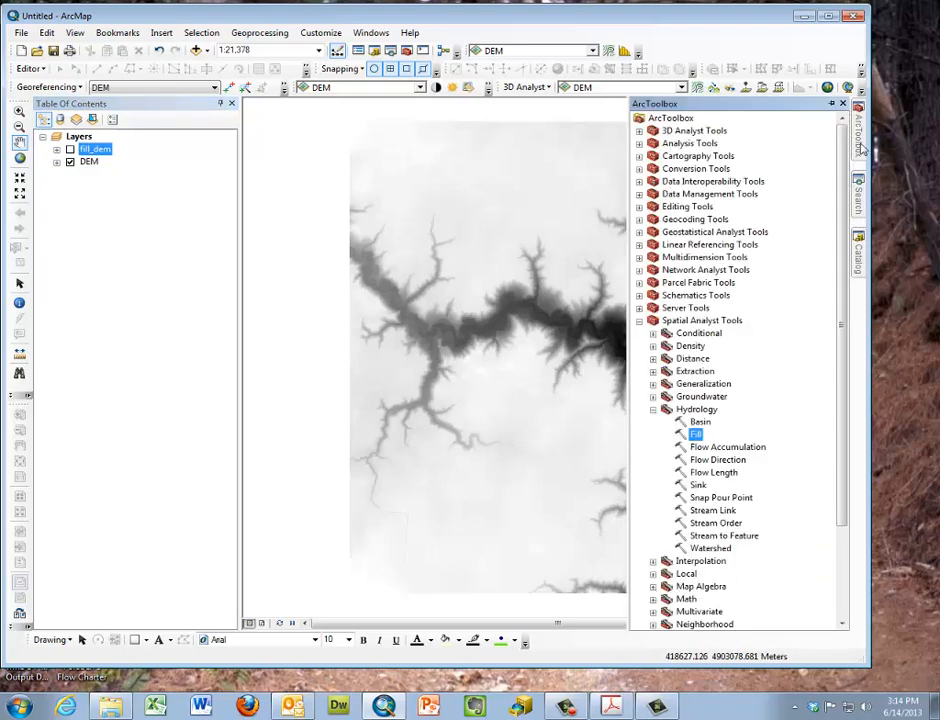
pyautogui.doubleClick(696, 409)
pyautogui.click(700, 485)
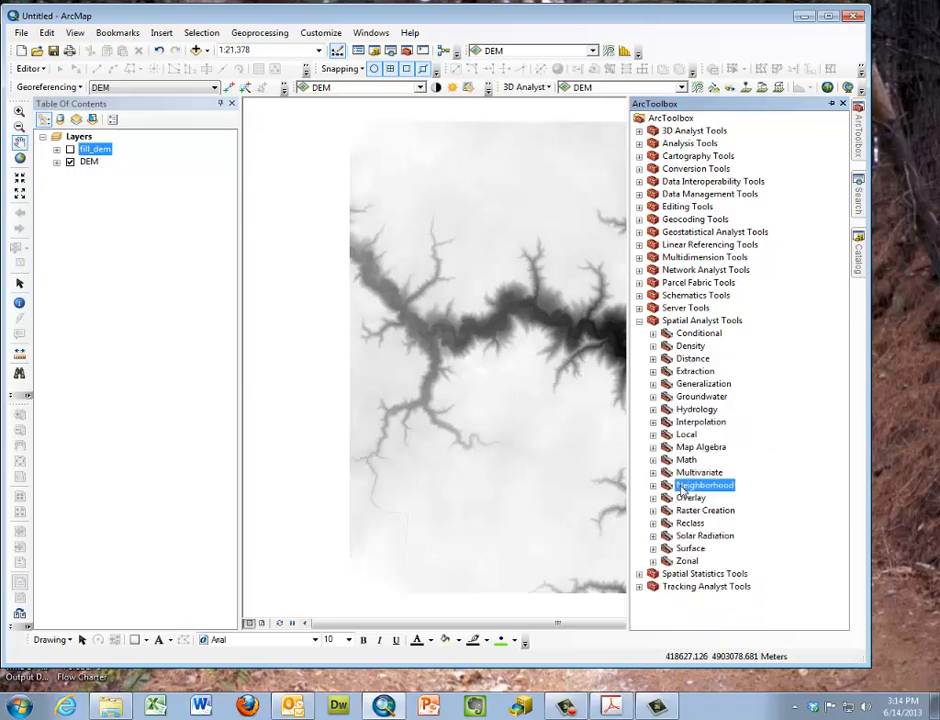
pyautogui.click(653, 485)
pyautogui.doubleClick(699, 510)
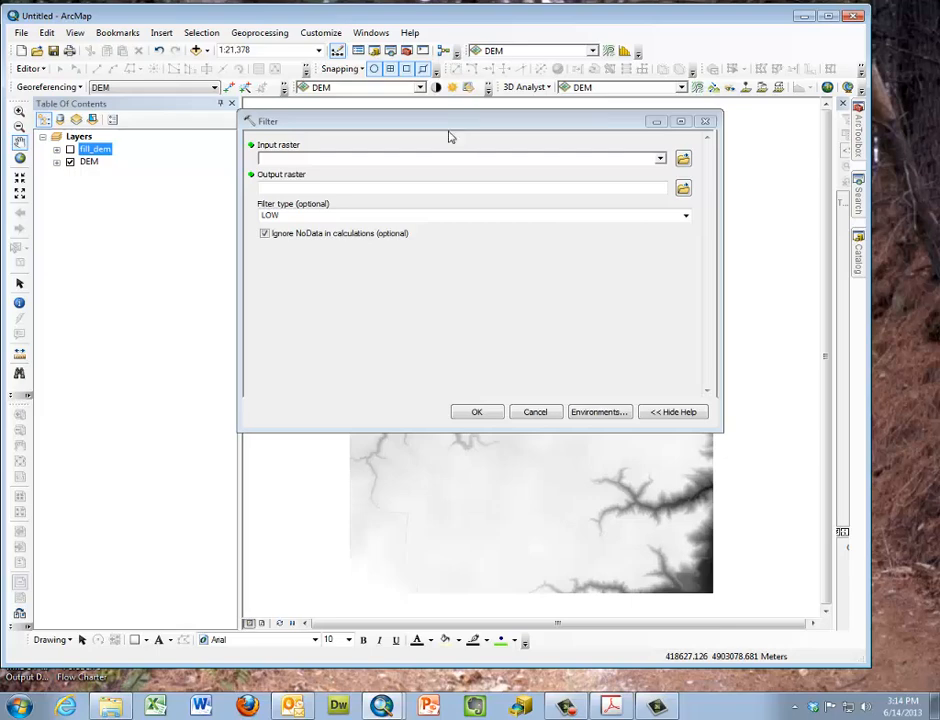
# Set DEM as the Filter tool's input raster and name the output filter_dem in the raw_data folder.
pyautogui.click(661, 162)
pyautogui.click(295, 185)
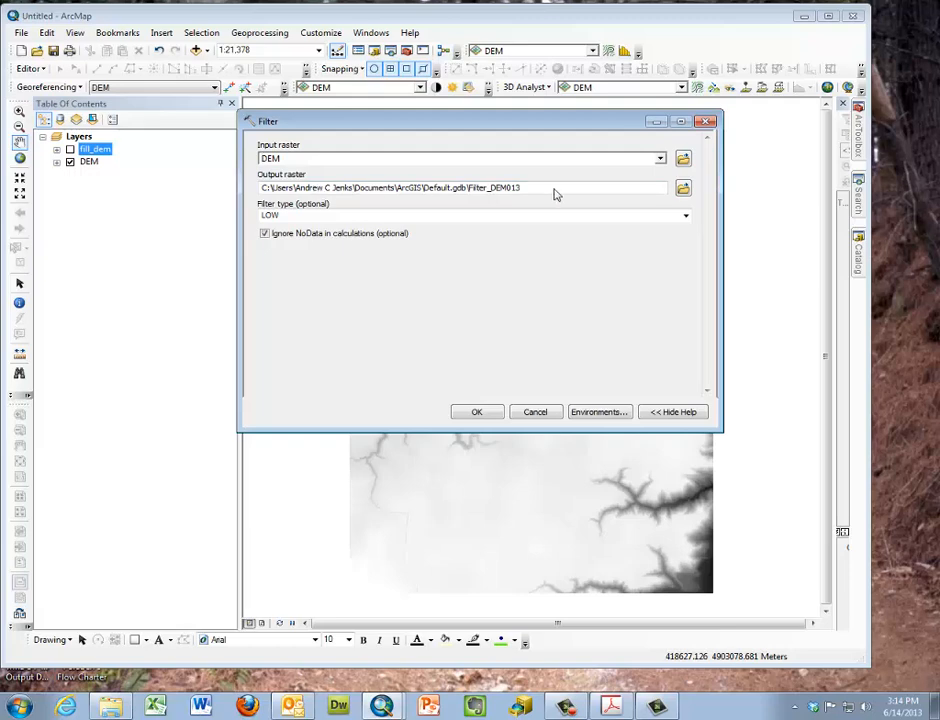
pyautogui.click(683, 188)
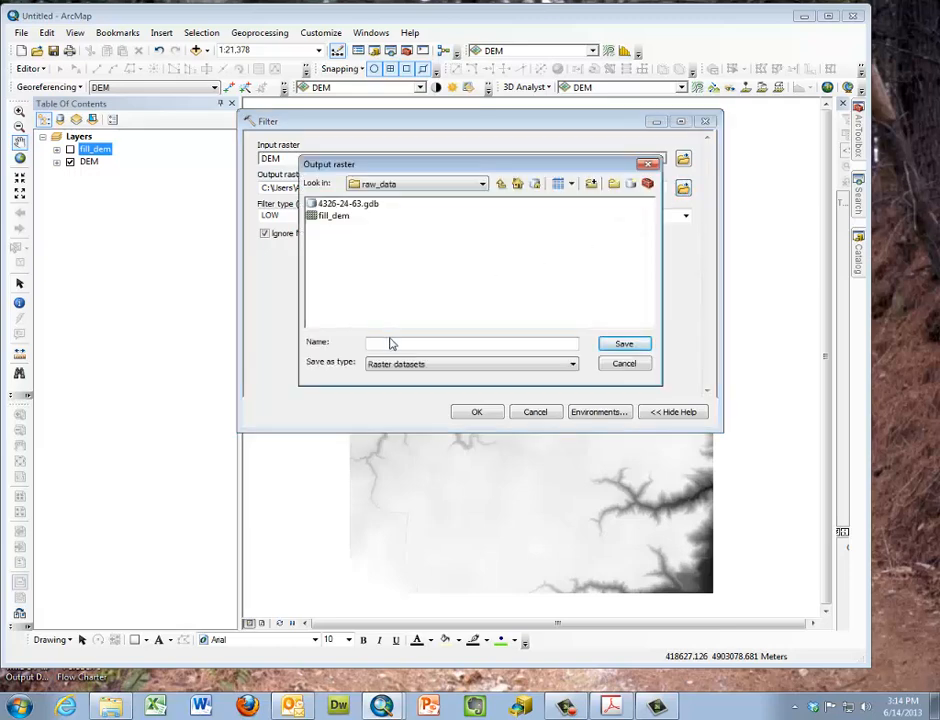
pyautogui.click(392, 342)
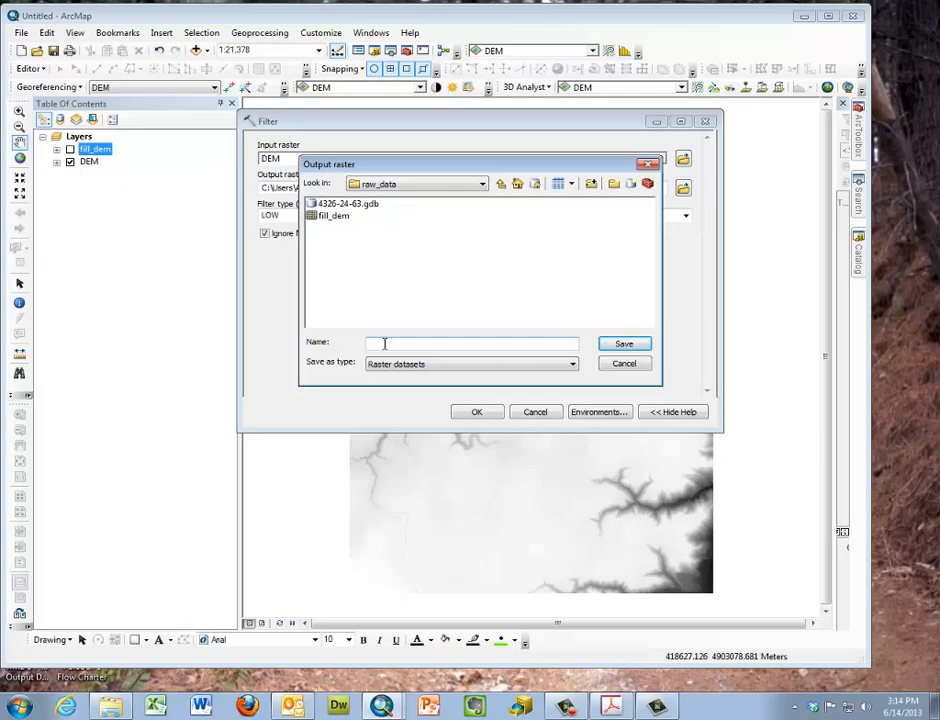
pyautogui.write('filter_dem')
pyautogui.press('Return')
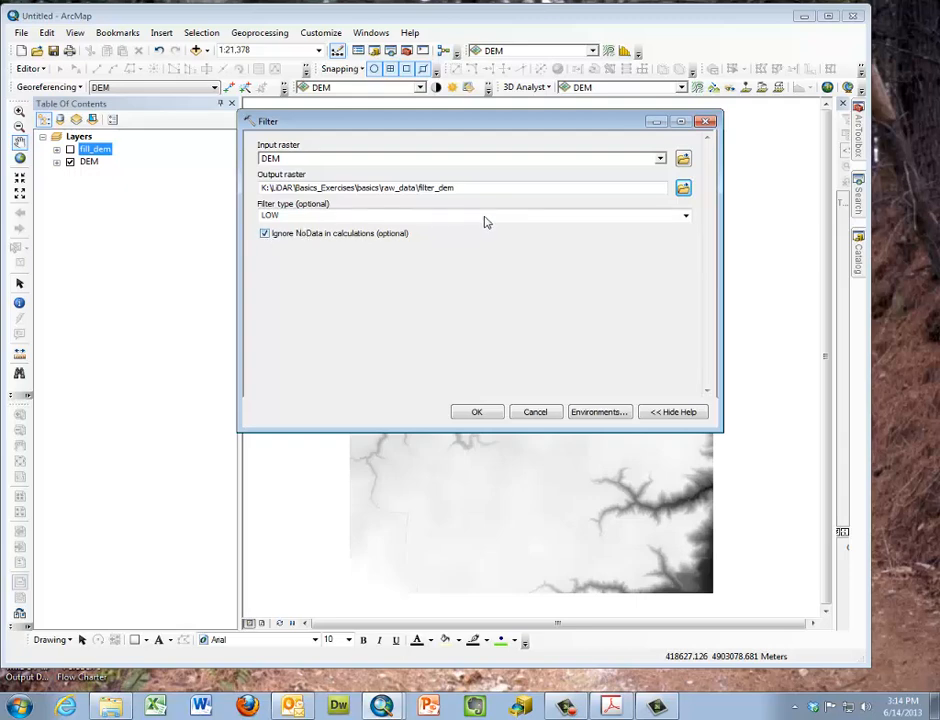
# Run the filter with the LOW filter type, then turn off the filter_dem layer and collapse its legend.
pyautogui.click(686, 217)
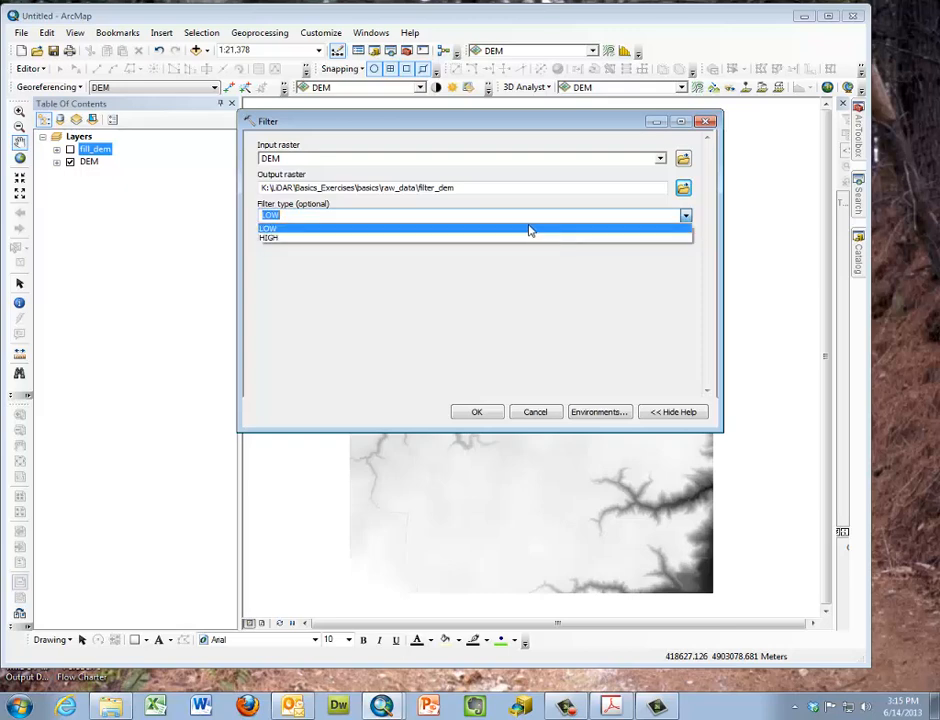
pyautogui.click(530, 229)
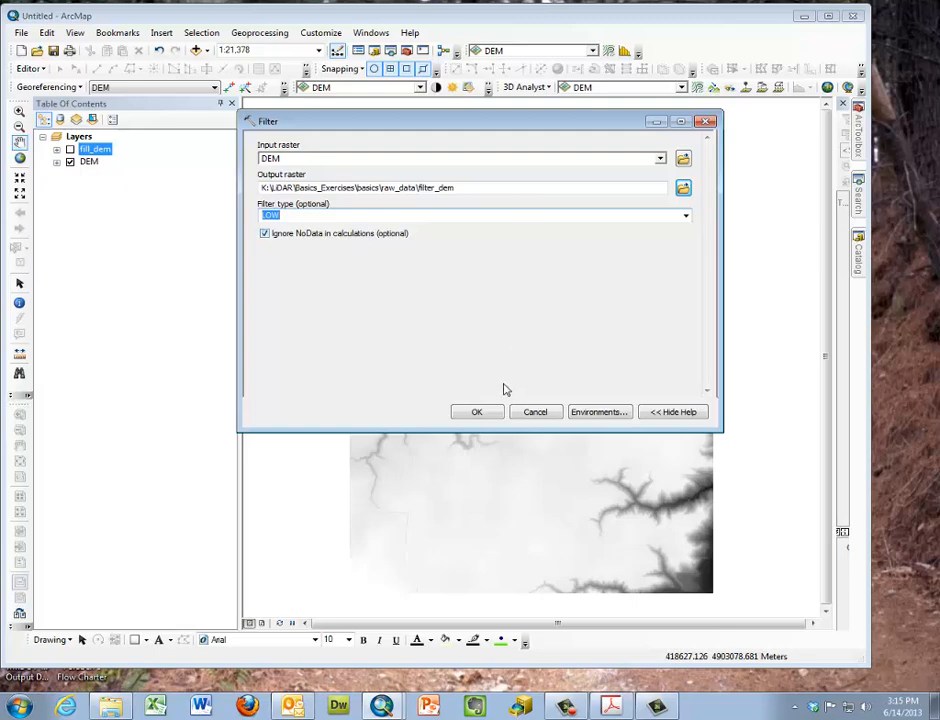
pyautogui.click(476, 412)
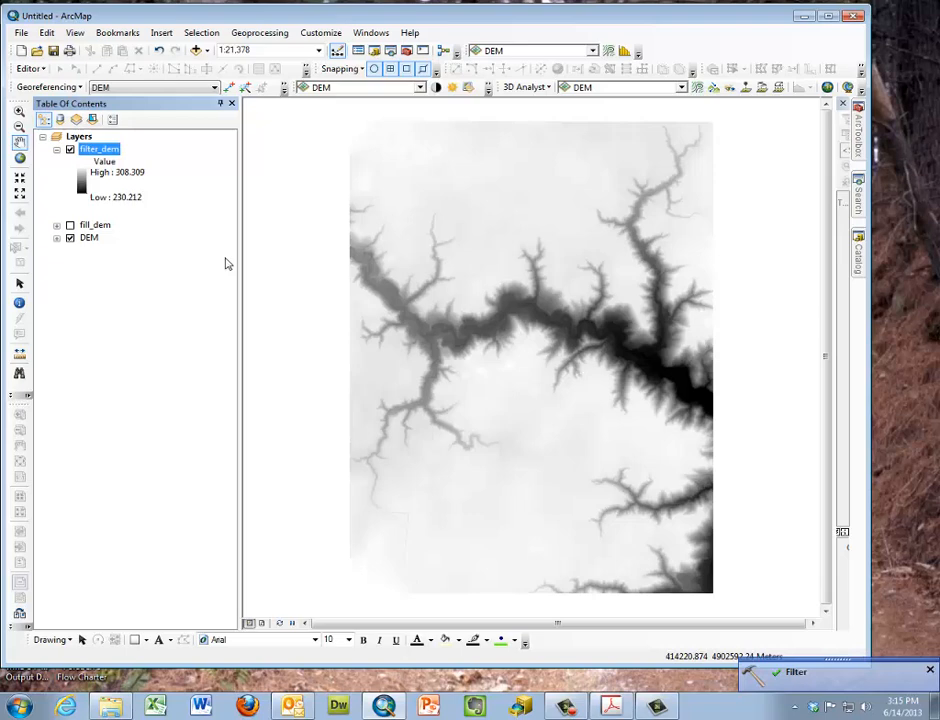
pyautogui.click(70, 149)
pyautogui.click(57, 149)
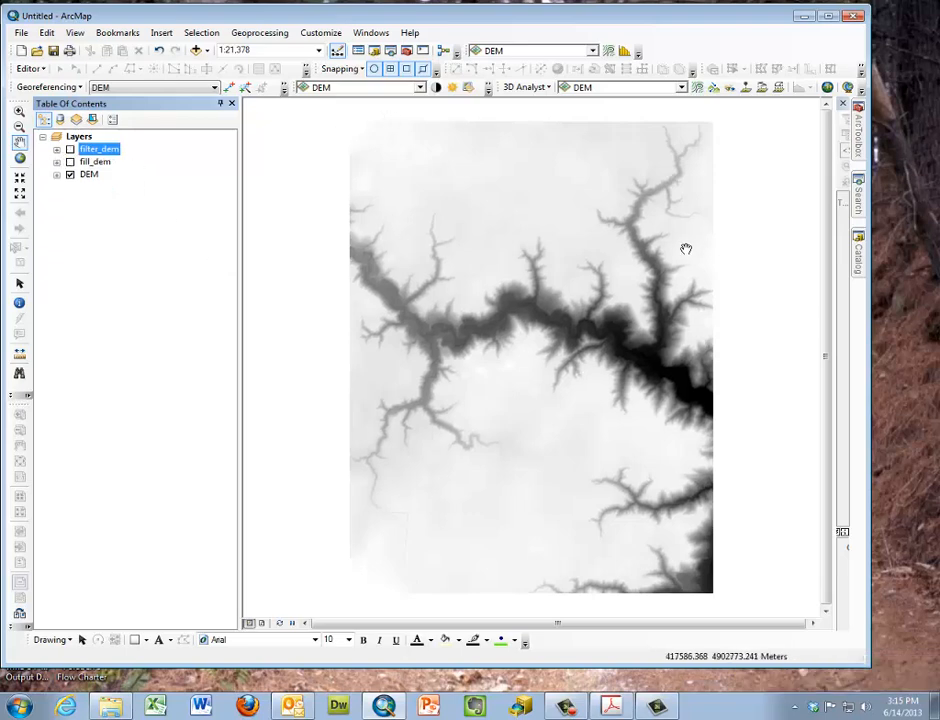
# Open the Slope tool from the Surface toolset of the Spatial Analyst tools.
pyautogui.moveTo(855, 148)
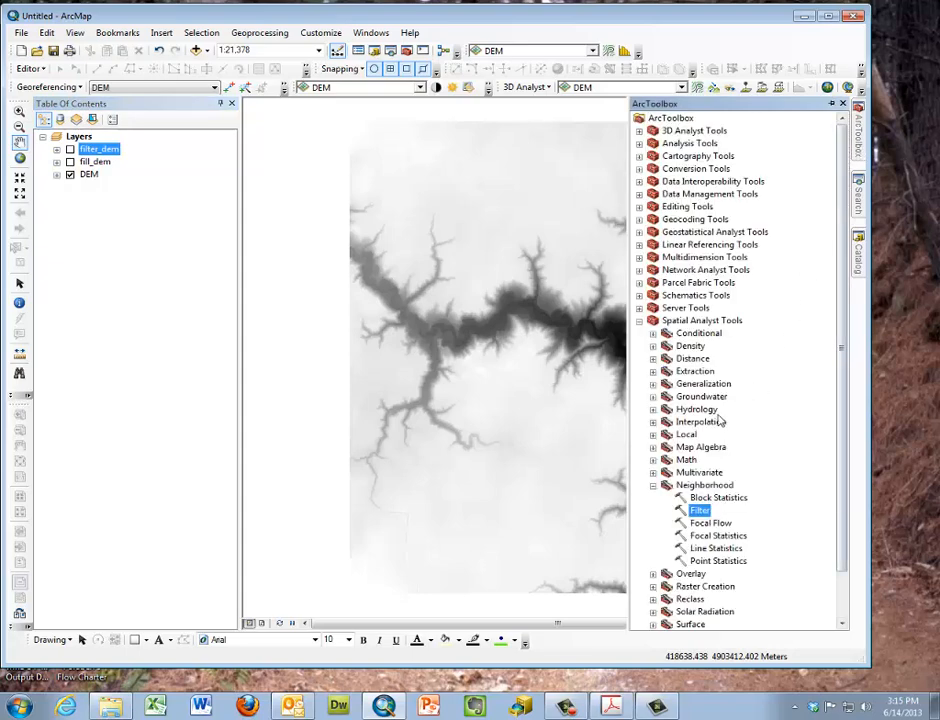
pyautogui.click(653, 485)
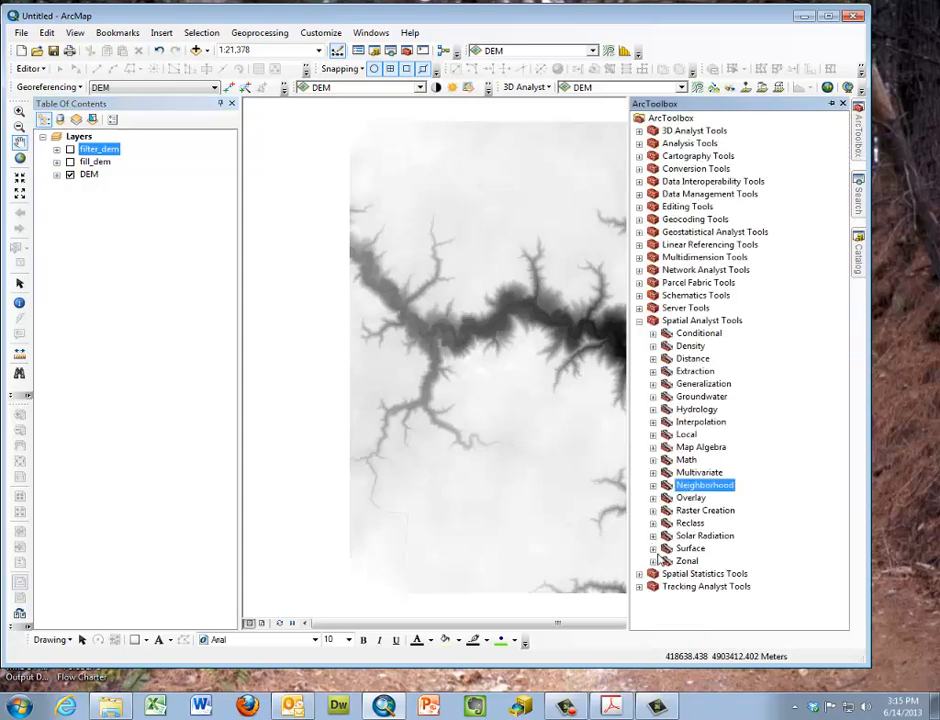
pyautogui.click(653, 548)
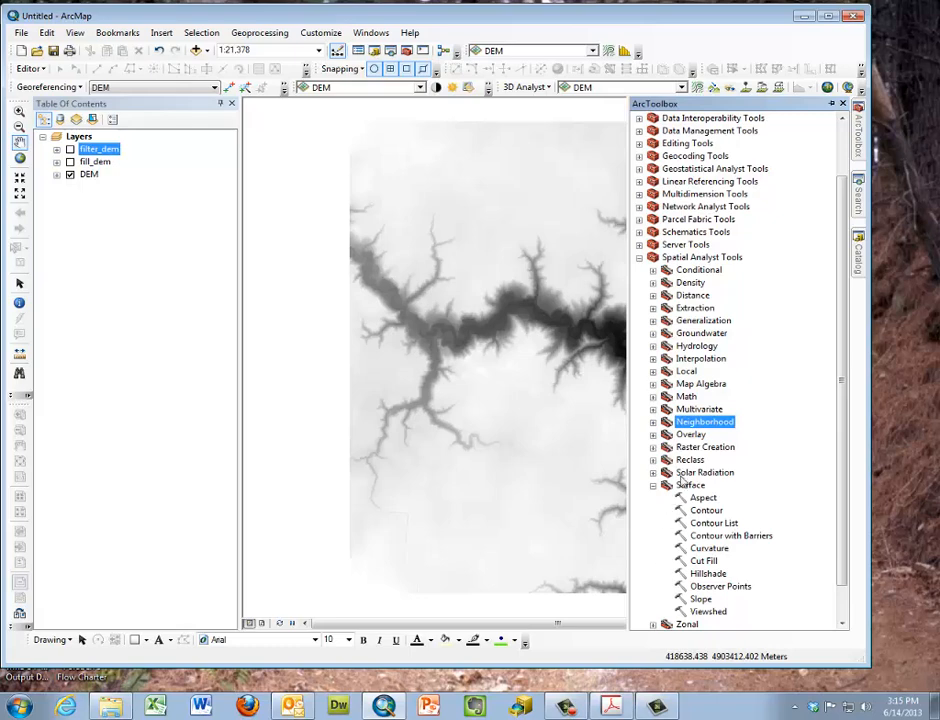
pyautogui.scroll(-1, 838, 441)
pyautogui.scroll(-1, 838, 441)
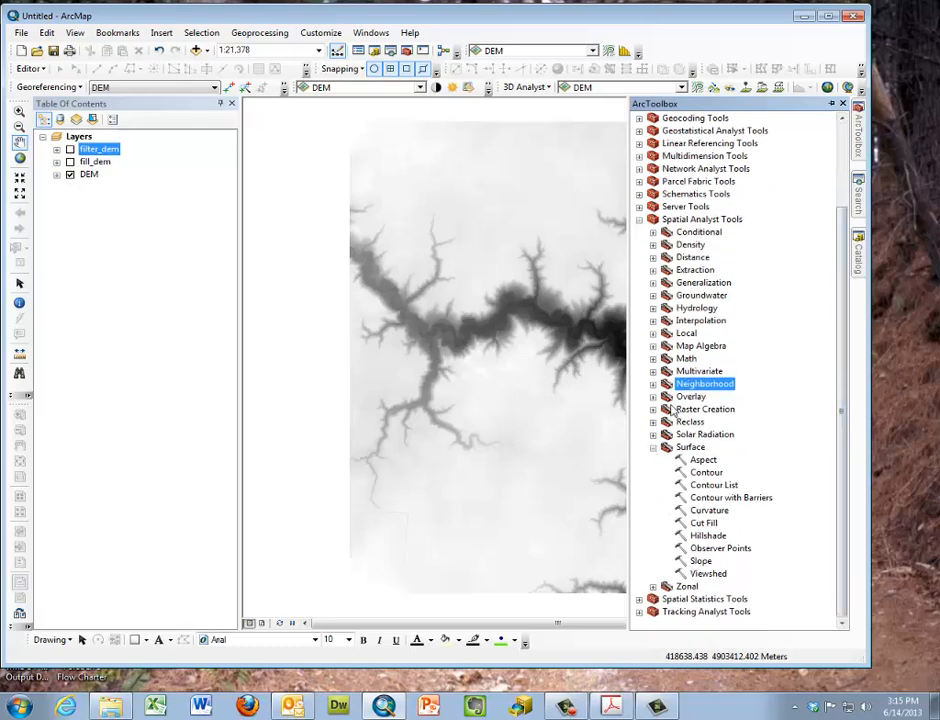
pyautogui.doubleClick(700, 561)
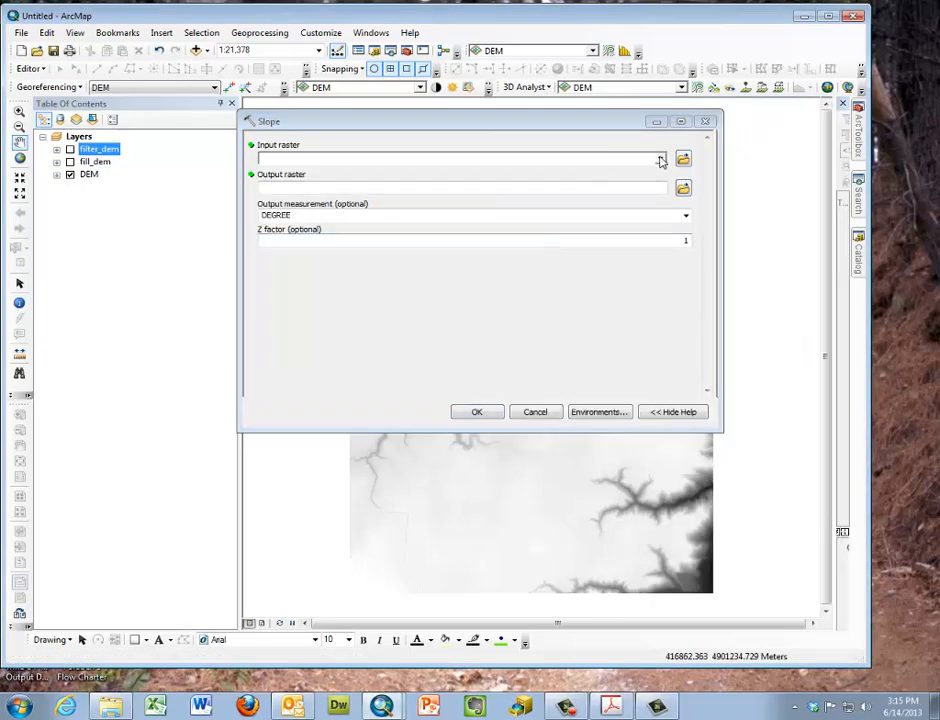
# Run Slope on the DEM layer with PERCENT_RISE output measurement, saving the result as slope_dem in the raw_data folder.
pyautogui.click(660, 158)
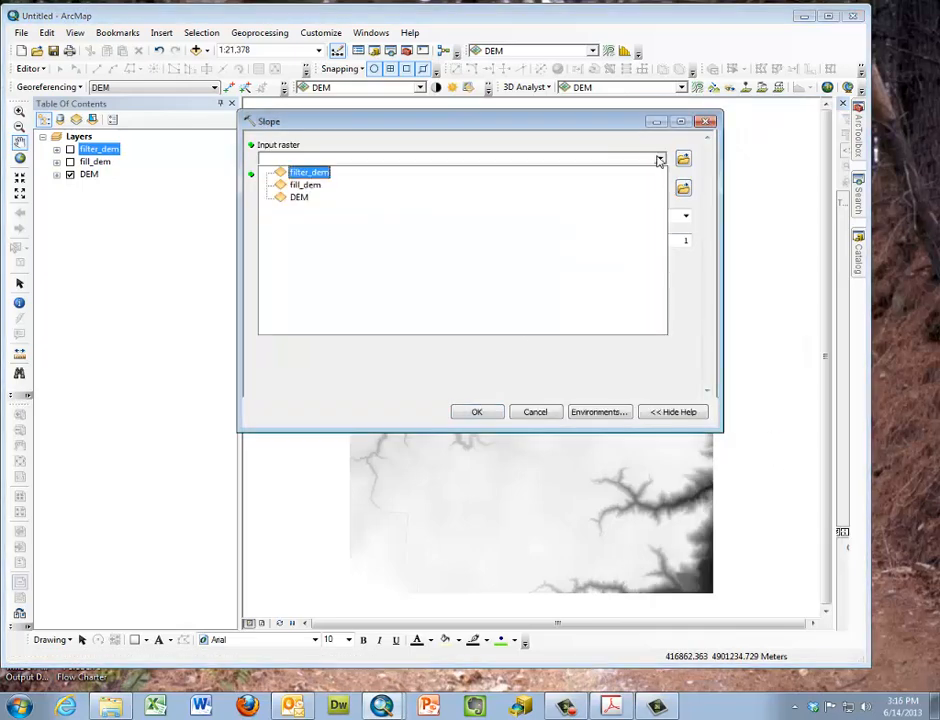
pyautogui.click(298, 198)
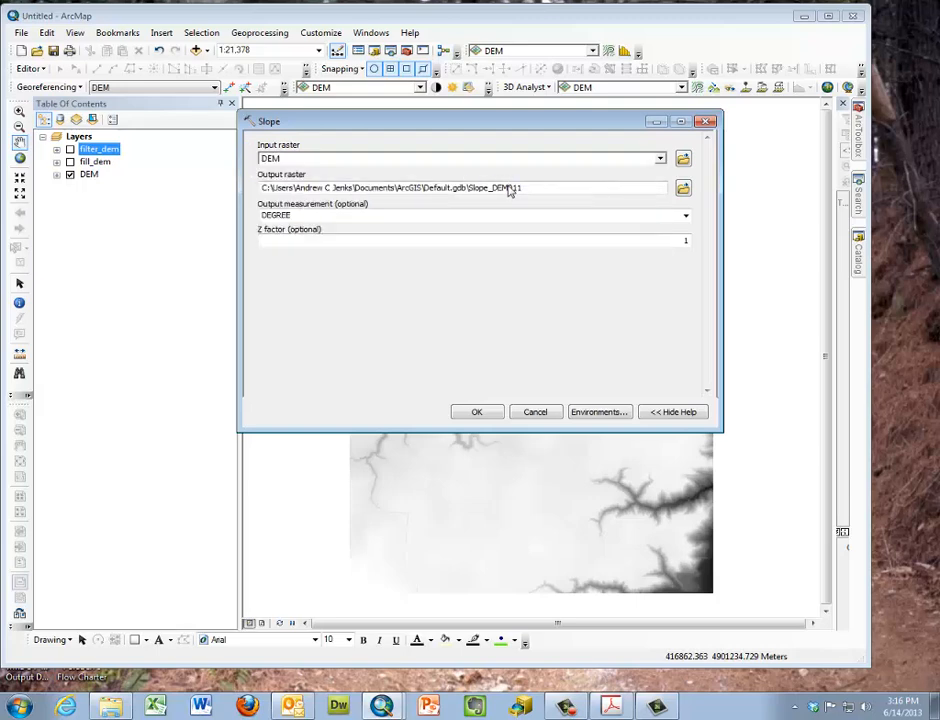
pyautogui.click(681, 187)
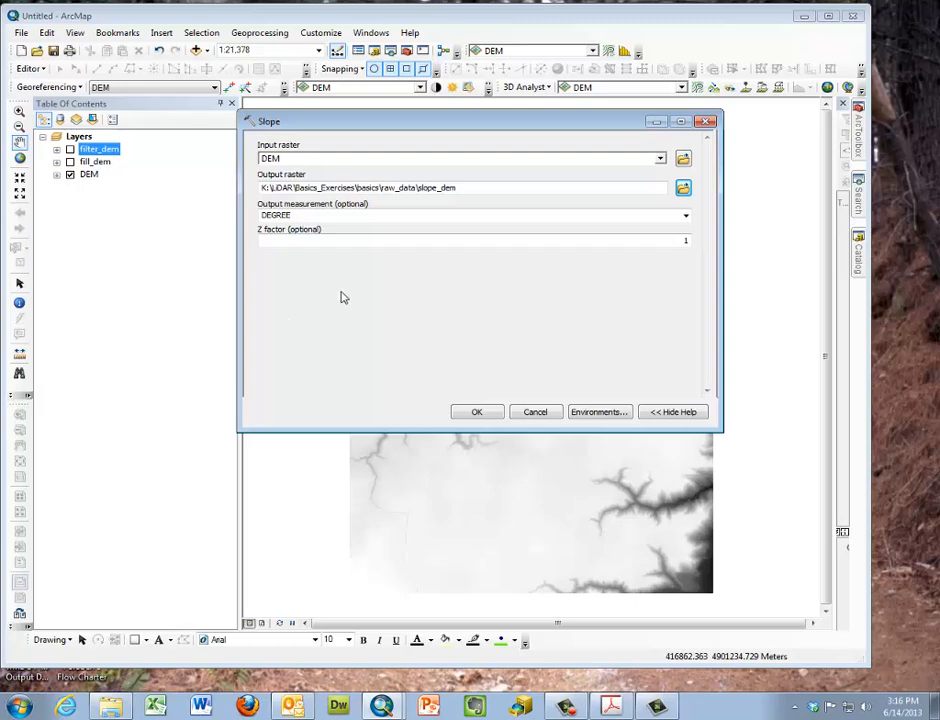
pyautogui.click(684, 217)
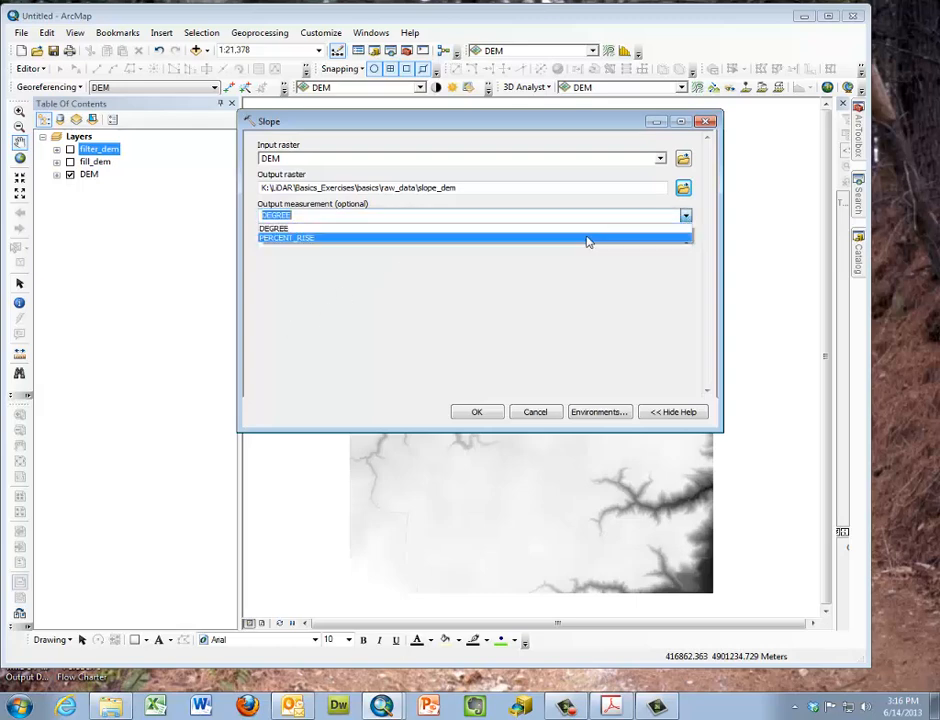
pyautogui.click(288, 238)
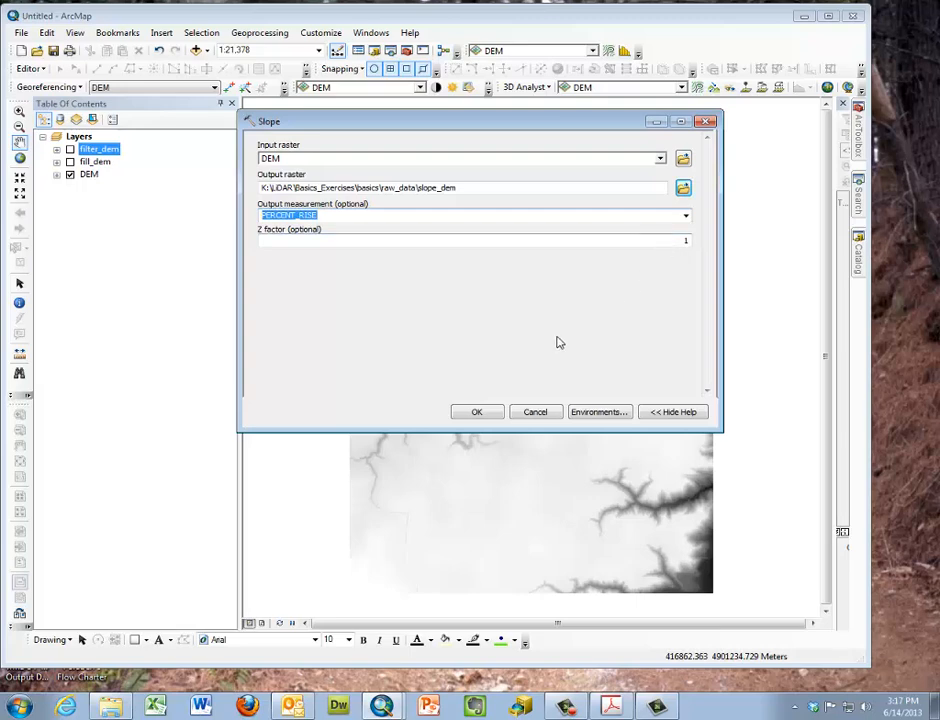
pyautogui.click(476, 413)
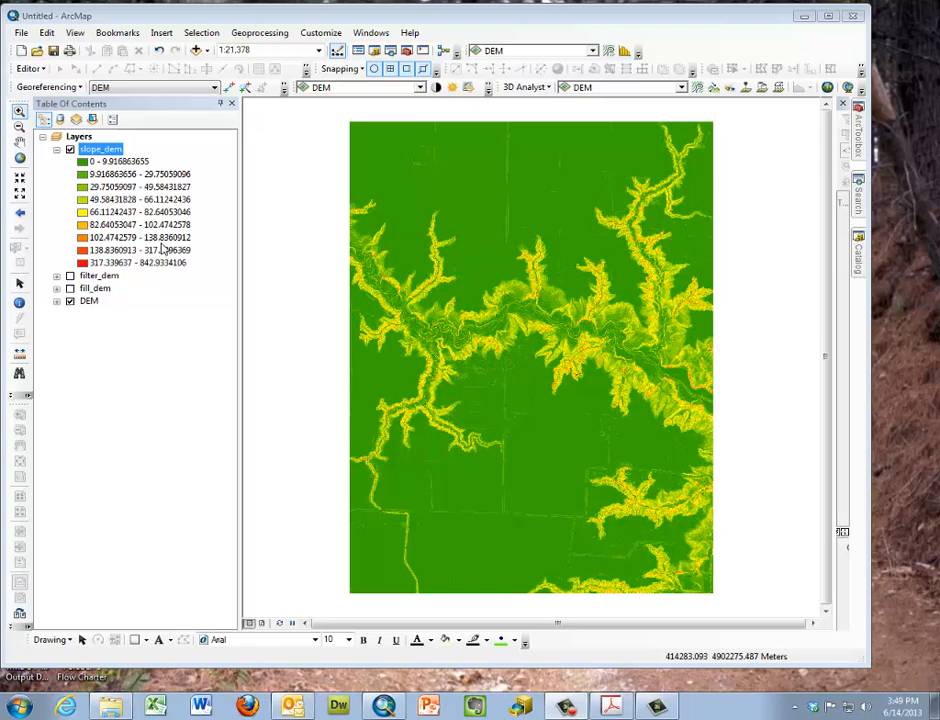
# Turn off the slope_dem layer, collapse its legend, and bring up the Surface toolset again.
pyautogui.click(69, 149)
pyautogui.click(57, 149)
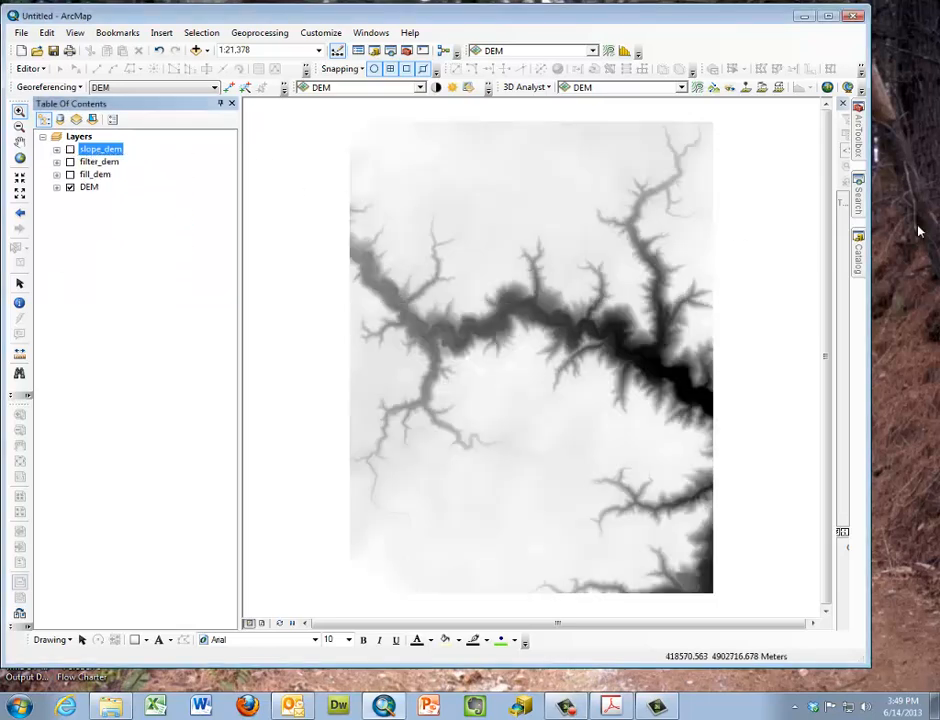
pyautogui.click(860, 150)
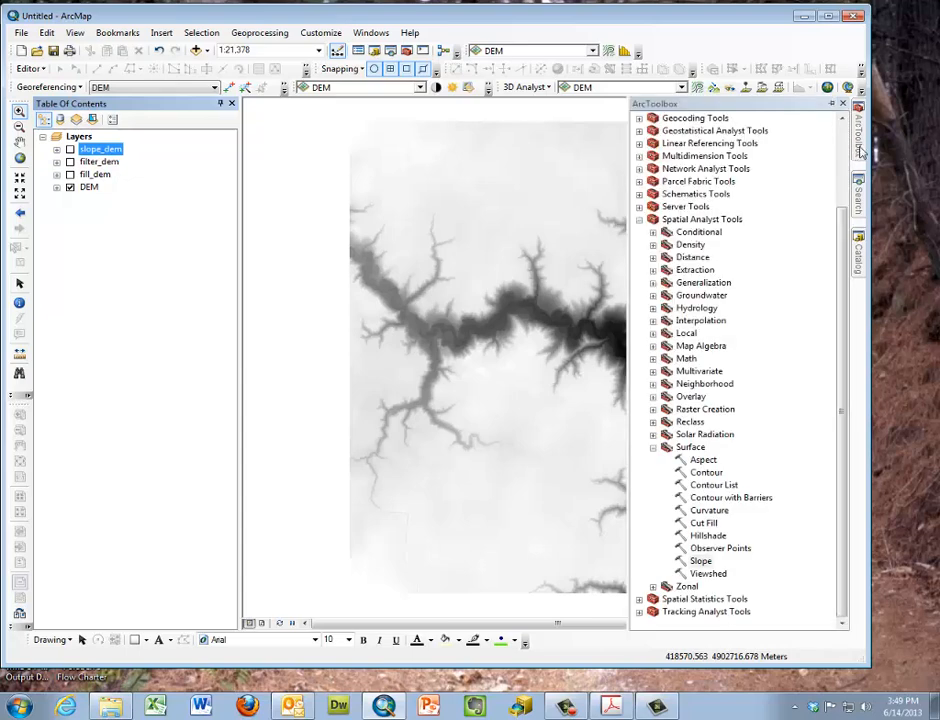
# Run the Aspect tool on the DEM layer, saving the output raster as aspect_dem in the raw_data folder.
pyautogui.doubleClick(703, 461)
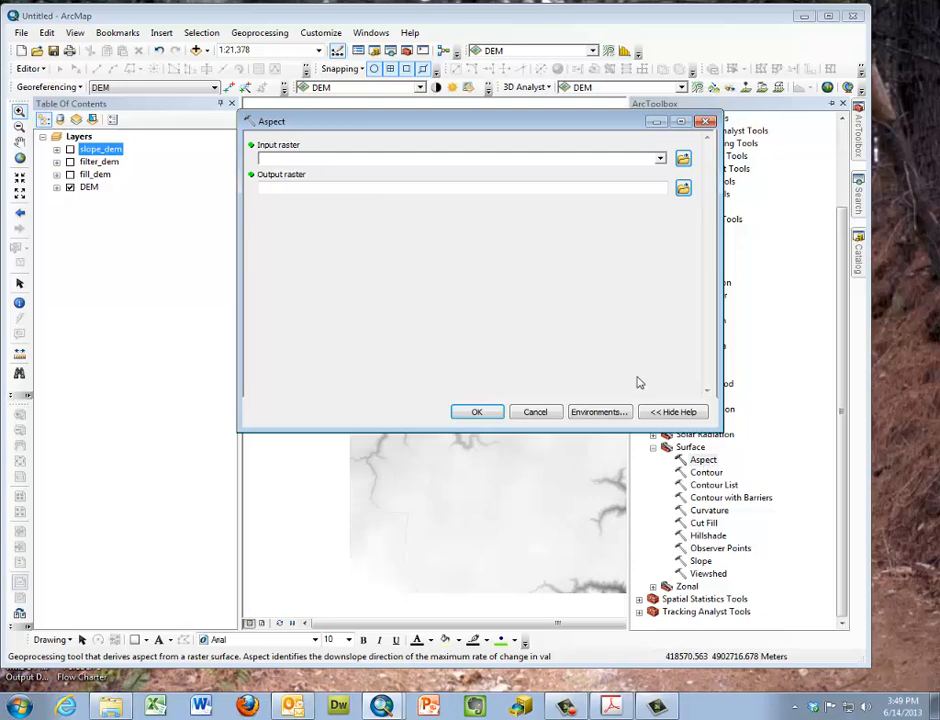
pyautogui.click(660, 159)
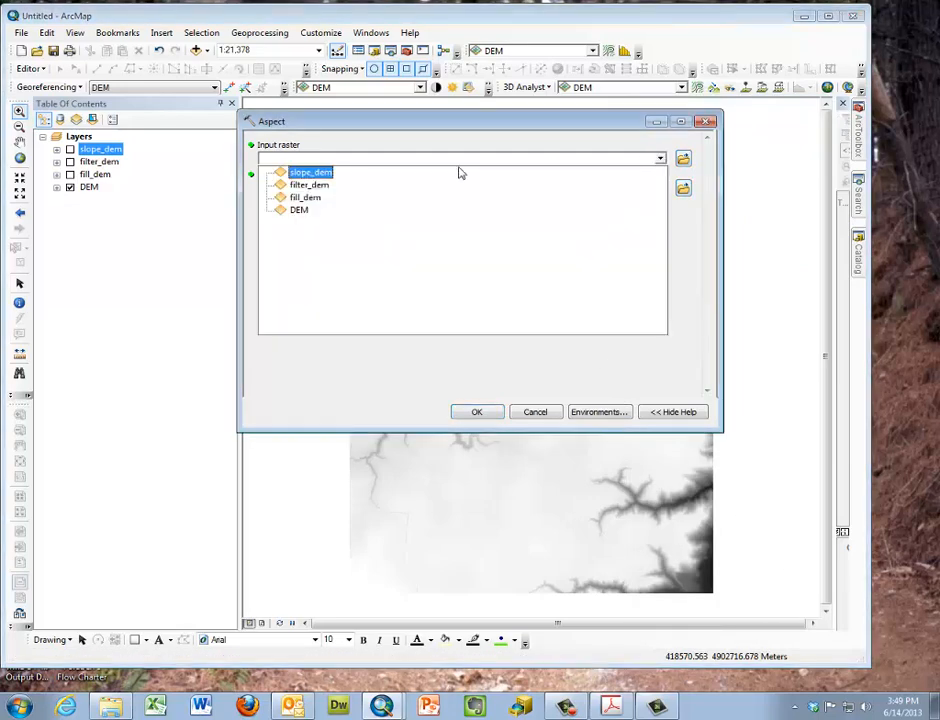
pyautogui.click(300, 210)
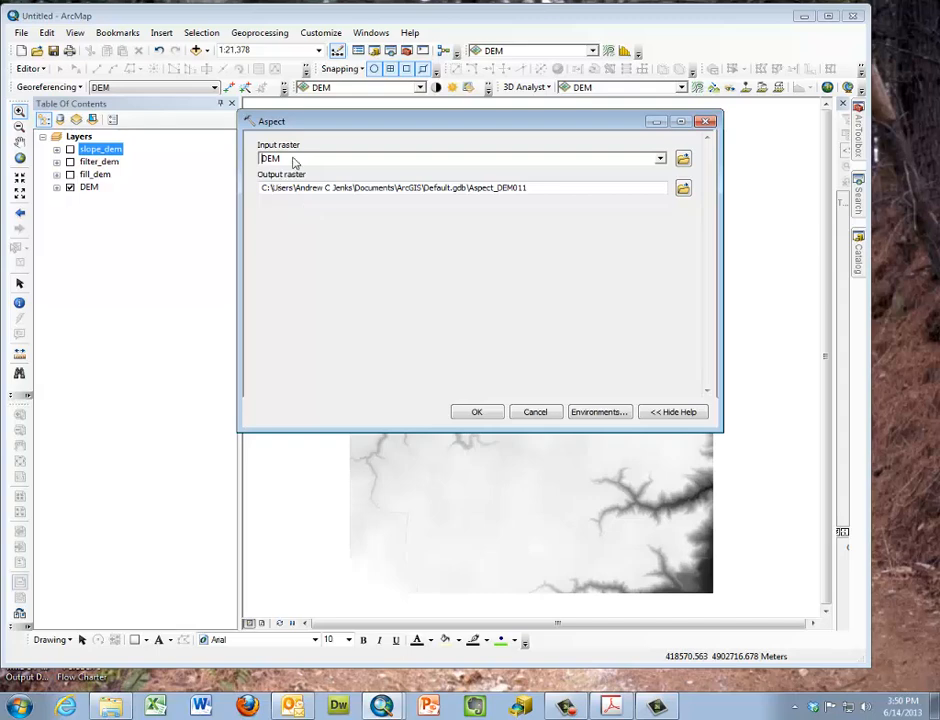
pyautogui.click(682, 188)
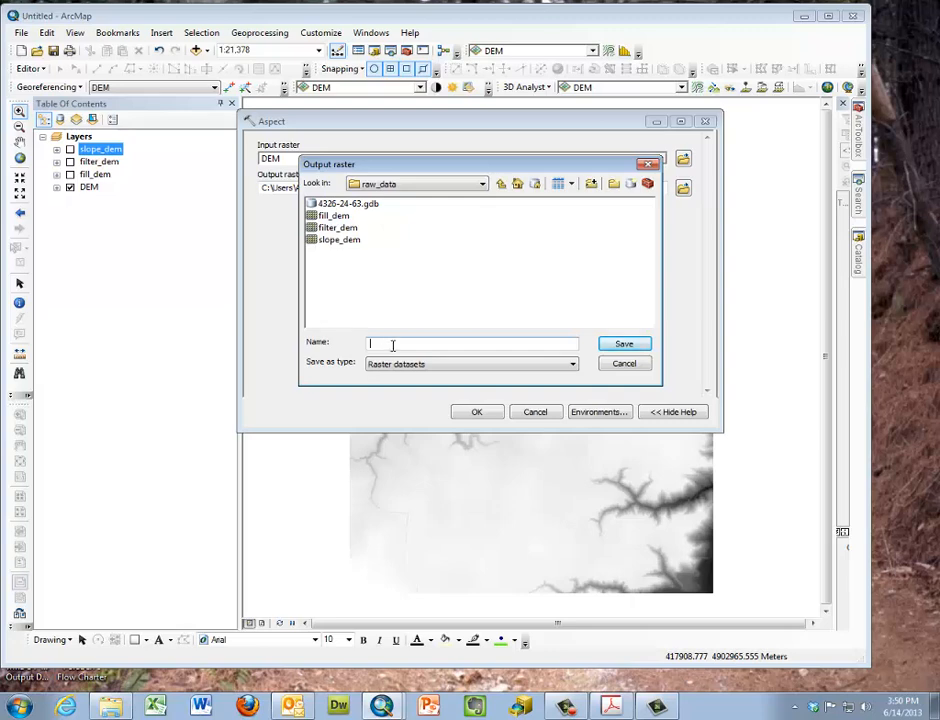
pyautogui.write('aspect_dem')
pyautogui.press('Return')
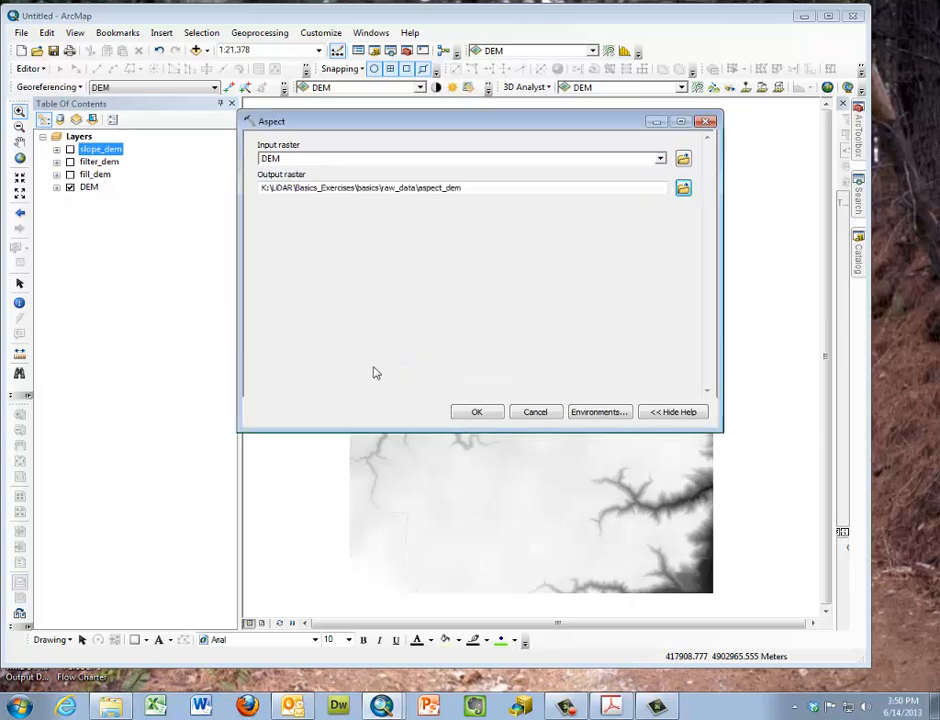
pyautogui.click(465, 415)
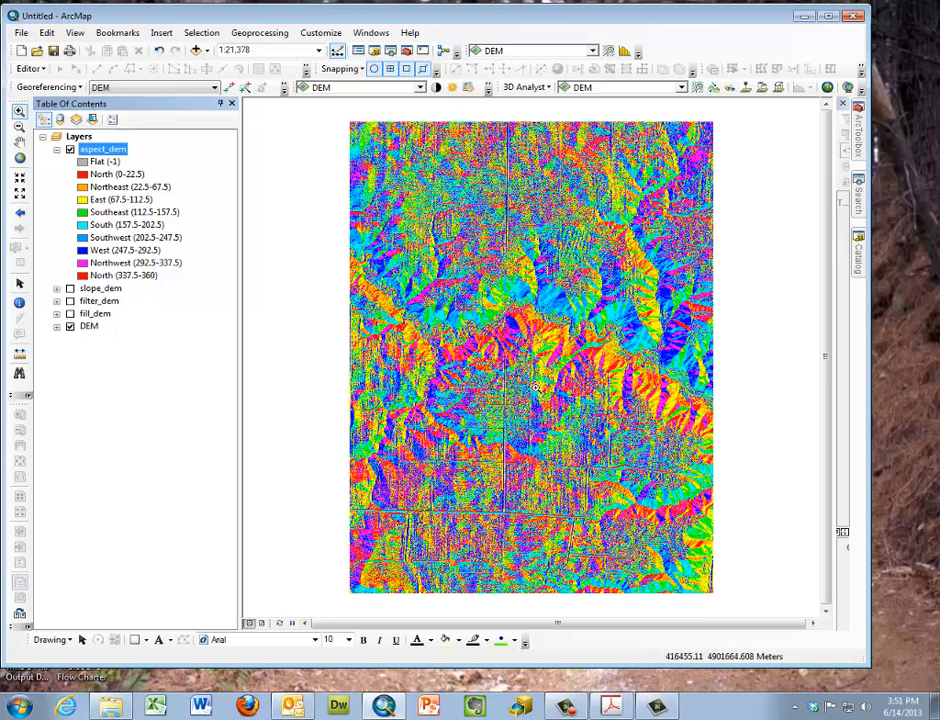
# Set up the Curvature tool from the Surface toolset with DEM as input and curv_dem in raw_data as the output curvature raster.
pyautogui.moveTo(858, 148)
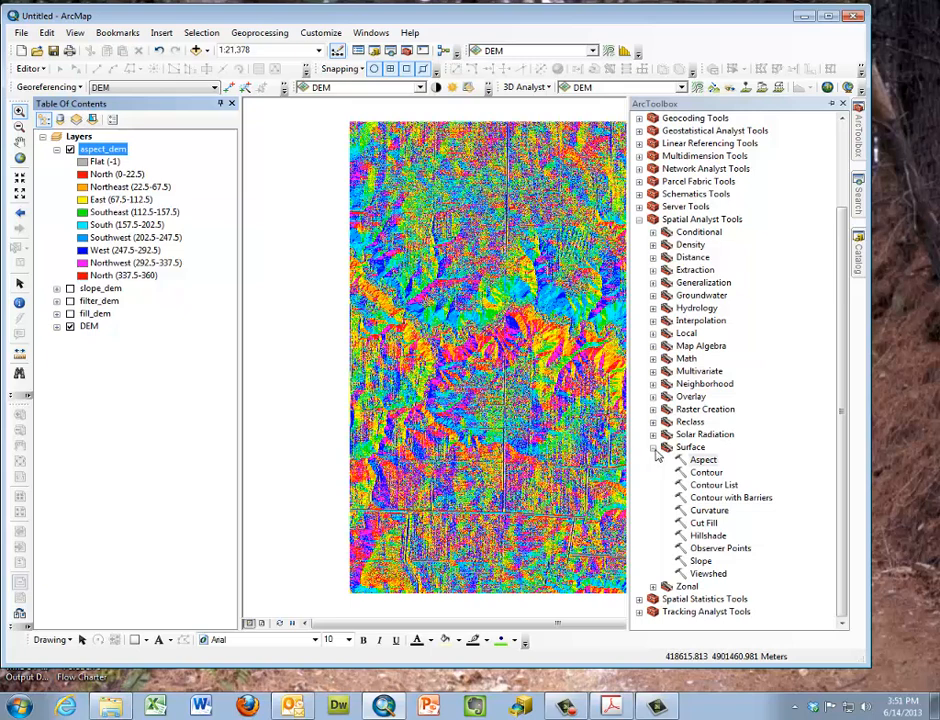
pyautogui.doubleClick(705, 510)
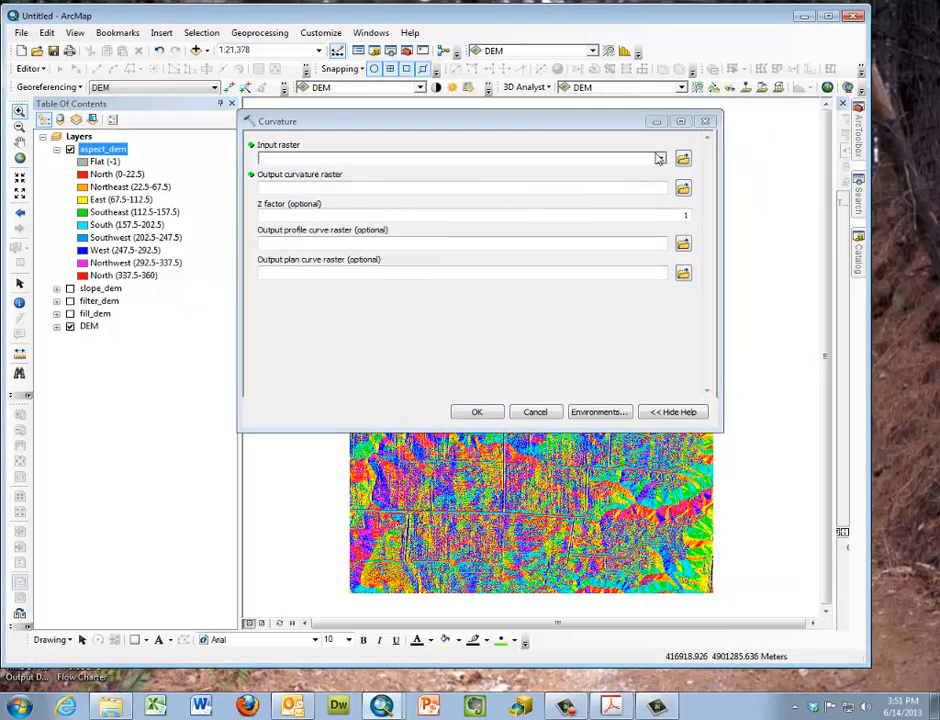
pyautogui.click(660, 160)
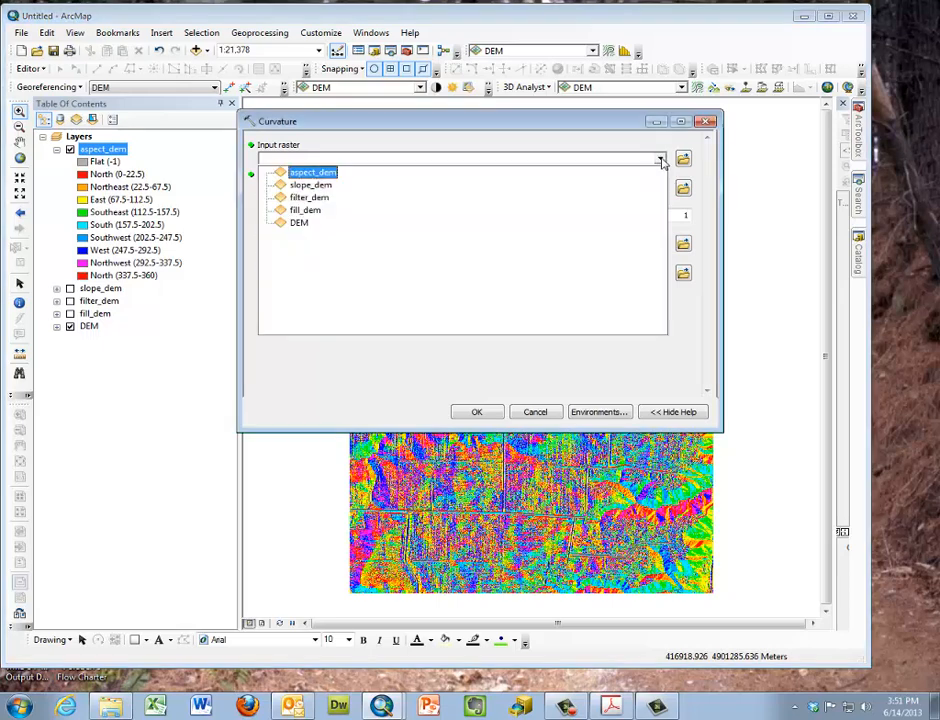
pyautogui.click(301, 223)
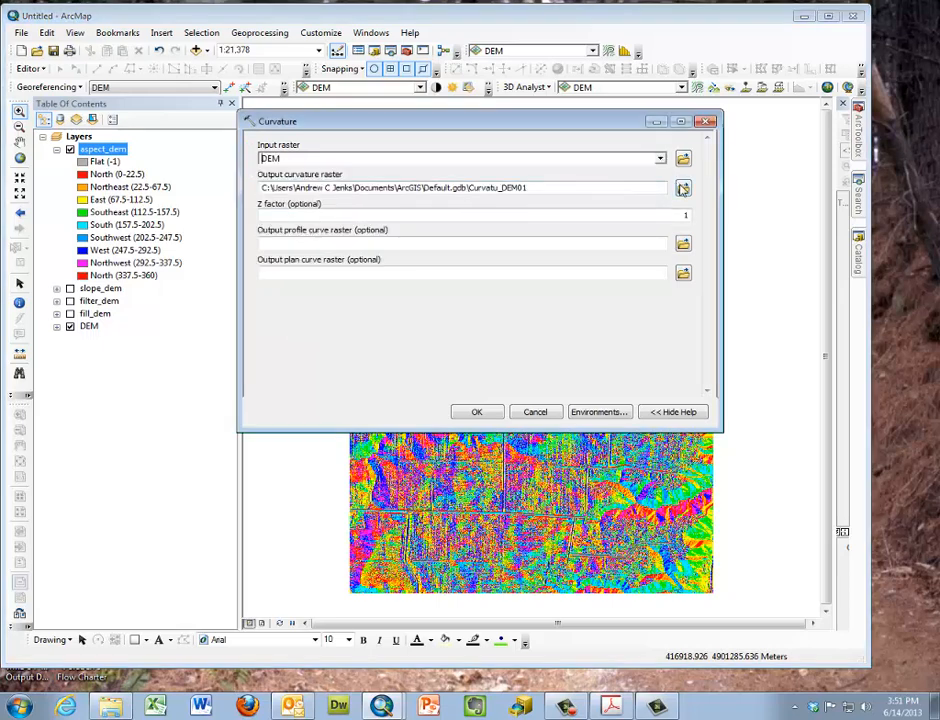
pyautogui.click(682, 187)
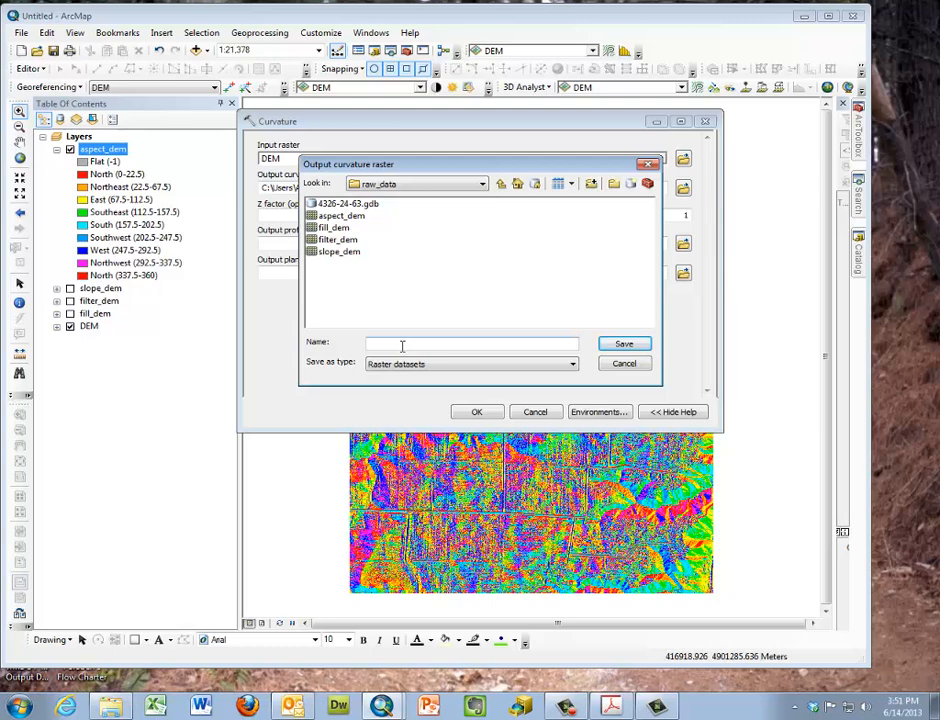
pyautogui.write('curv_dem')
pyautogui.press('Return')
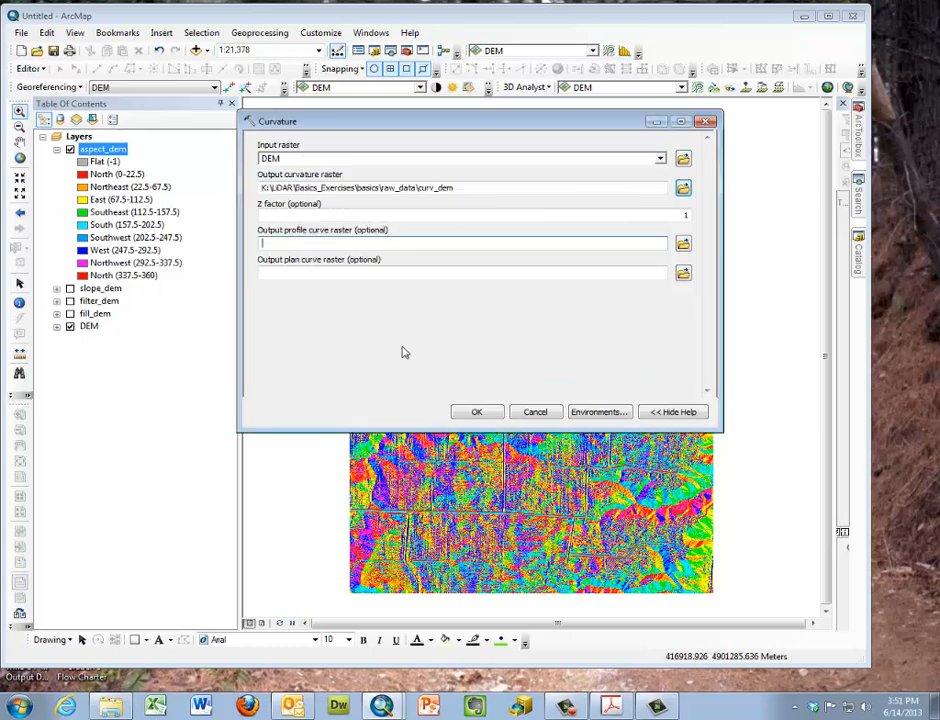
# Set the output profile curve raster to pro_dem and the plan curve raster to plan_dem in raw_data, and run Curvature.
pyautogui.click(317, 244)
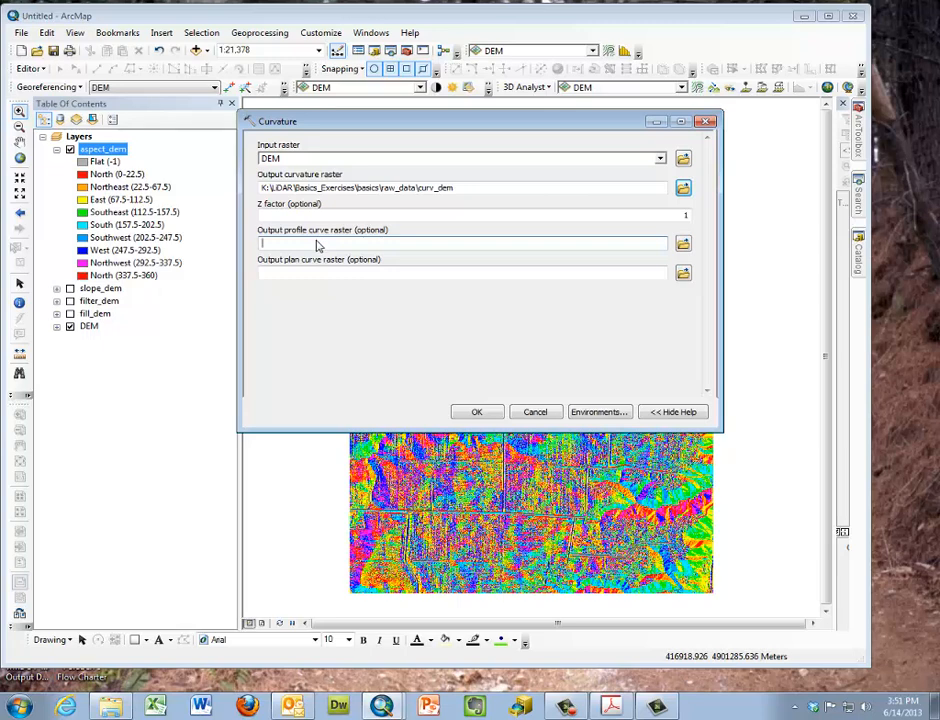
pyautogui.click(683, 245)
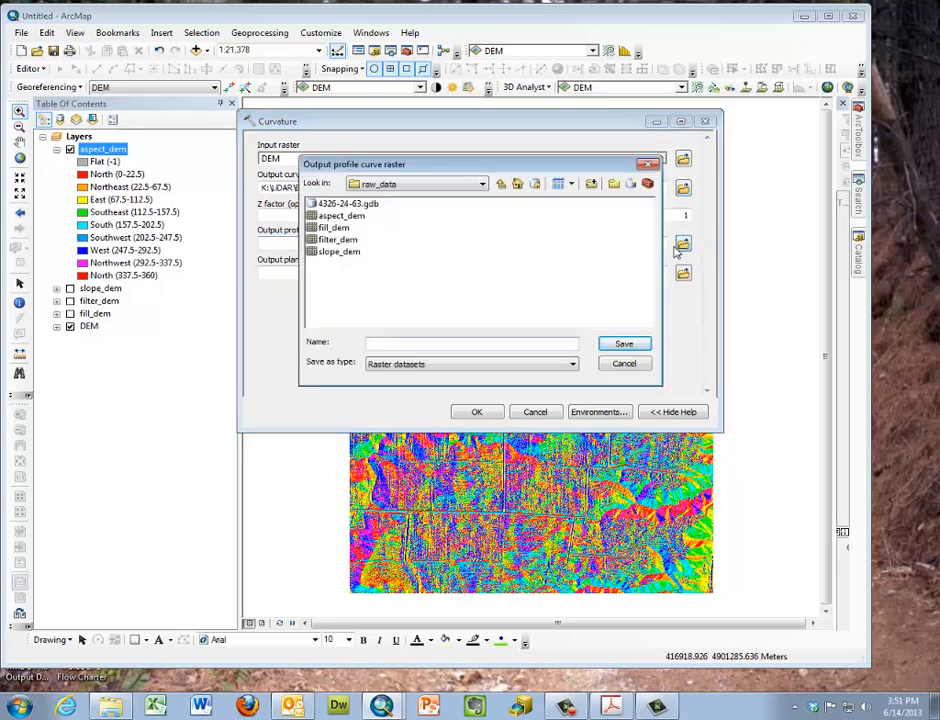
pyautogui.press('Escape')
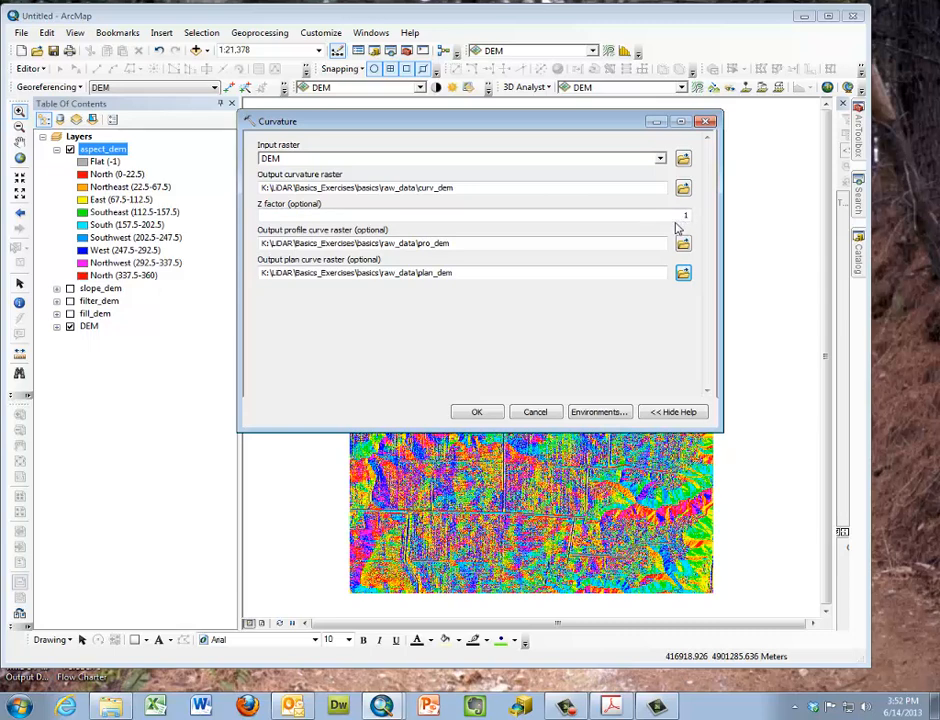
pyautogui.click(477, 414)
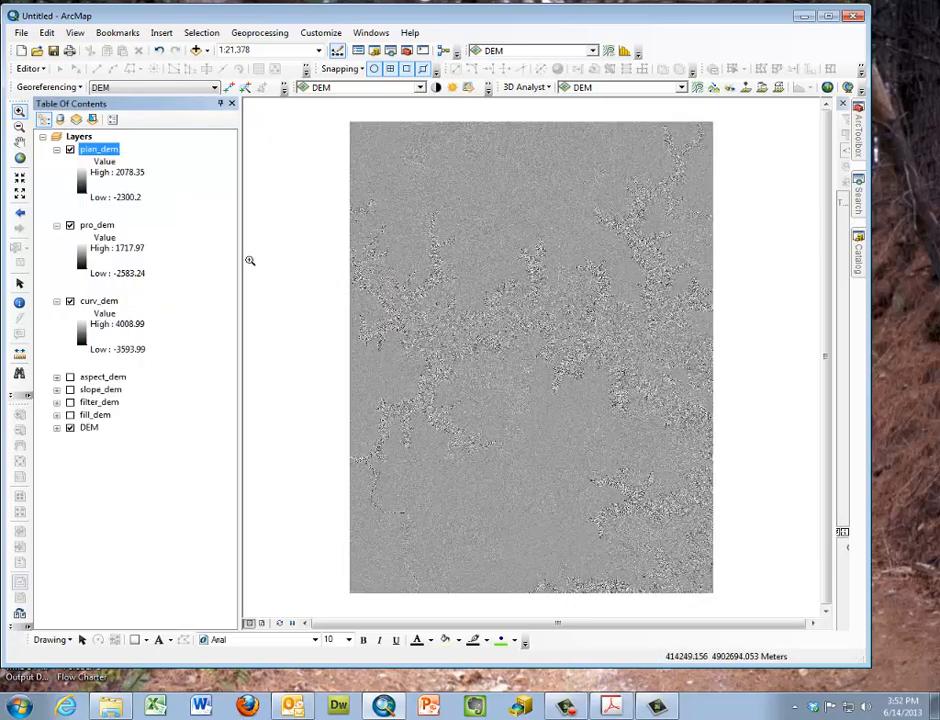
# Turn off the curv_dem and pro_dem layers and collapse the legends of plan_dem, pro_dem and curv_dem.
pyautogui.click(70, 302)
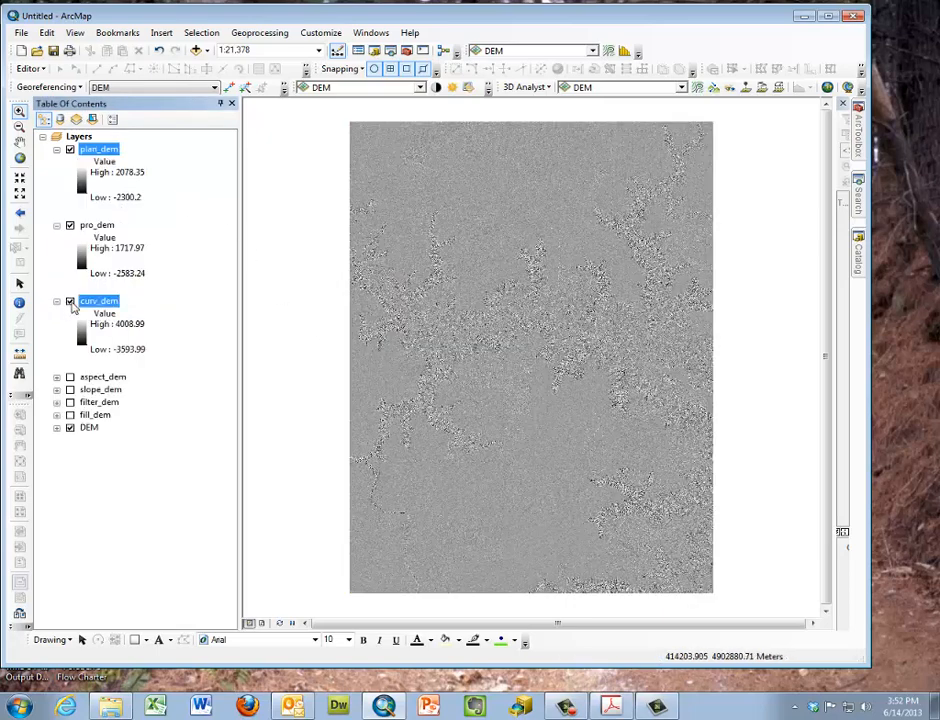
pyautogui.click(70, 226)
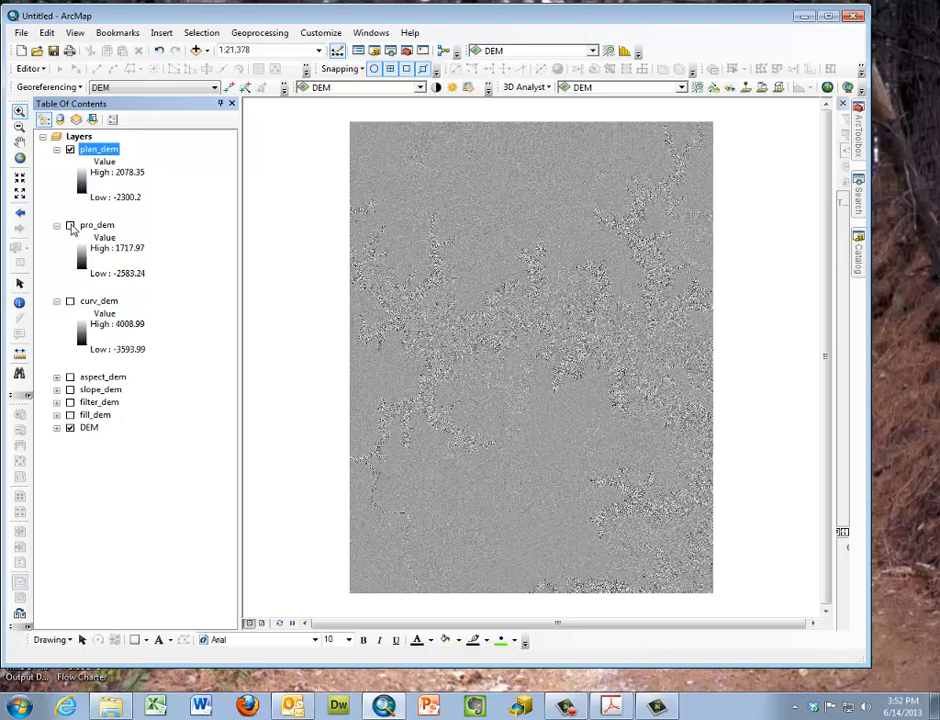
pyautogui.click(57, 149)
pyautogui.click(57, 162)
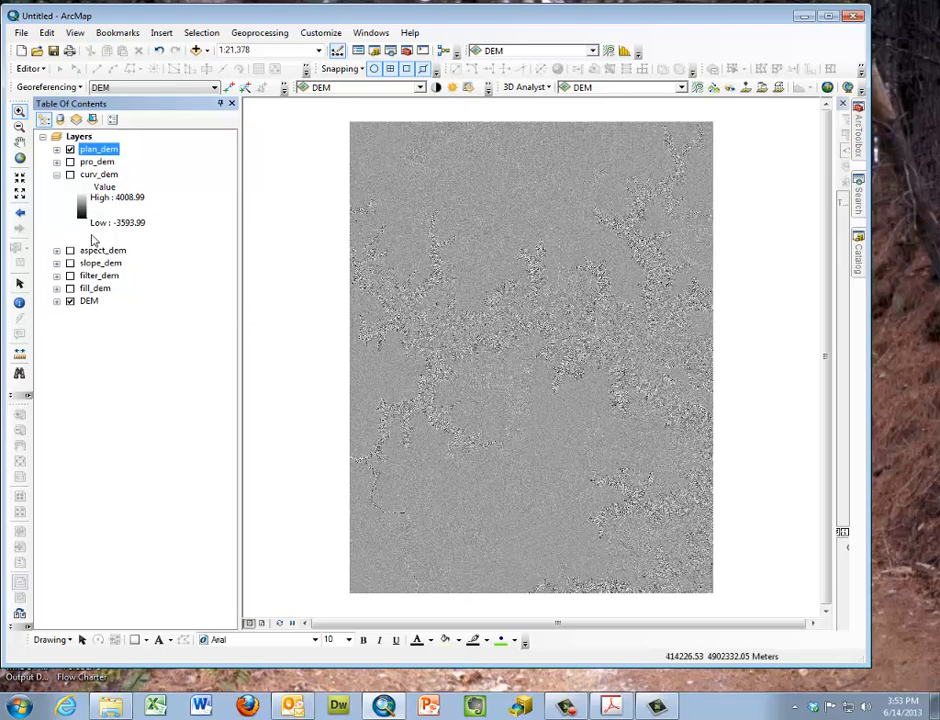
pyautogui.click(57, 175)
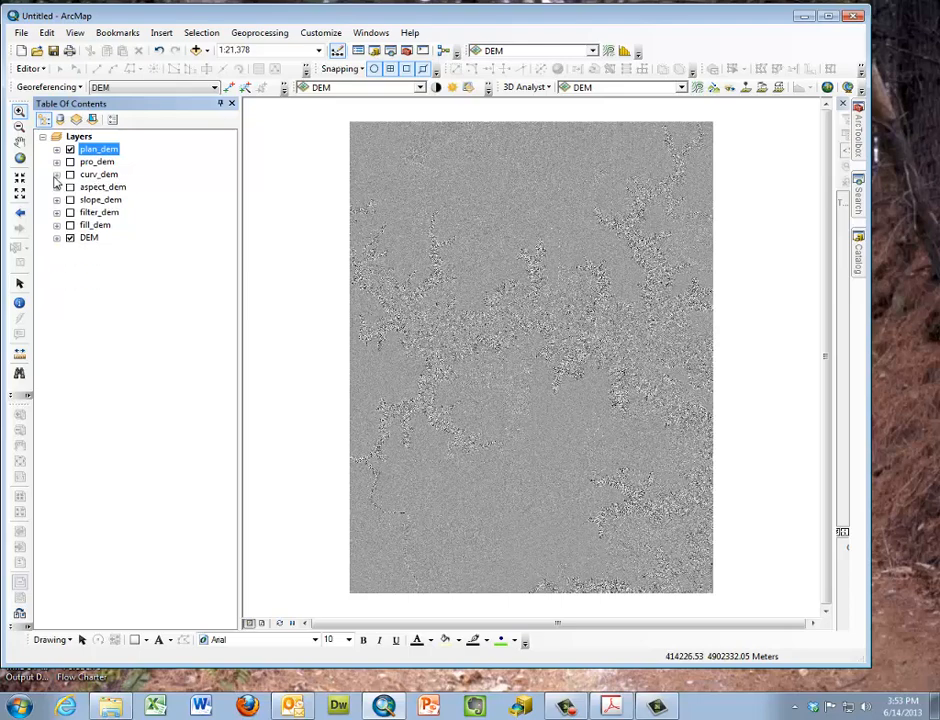
# Run the Hillshade tool on the DEM layer with azimuth 315, altitude 45 and Z factor 1, saving as hs_dem in raw_data.
pyautogui.click(862, 155)
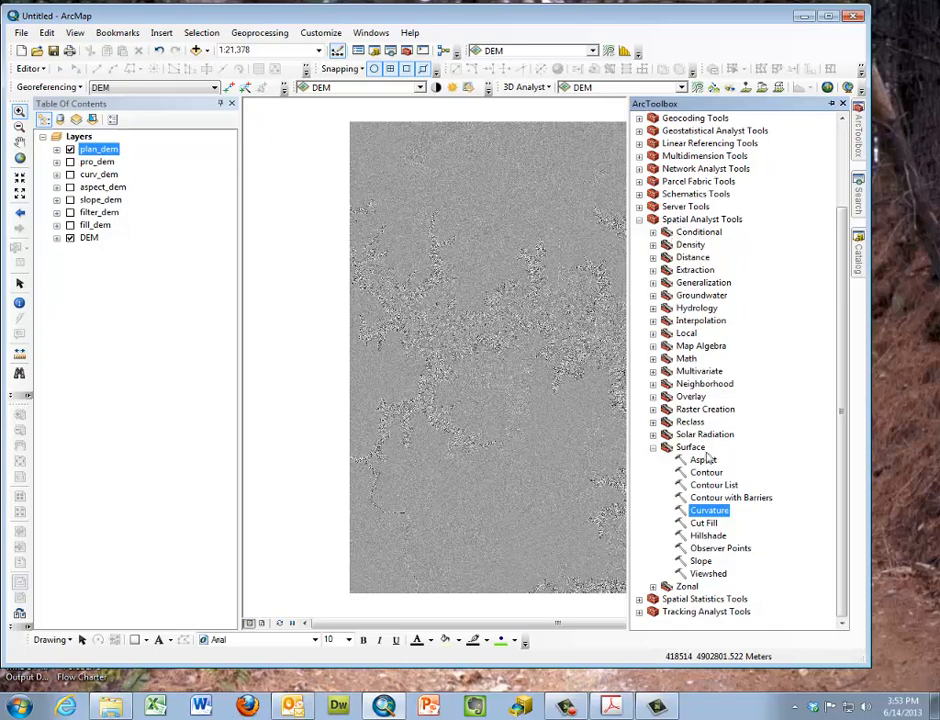
pyautogui.doubleClick(706, 536)
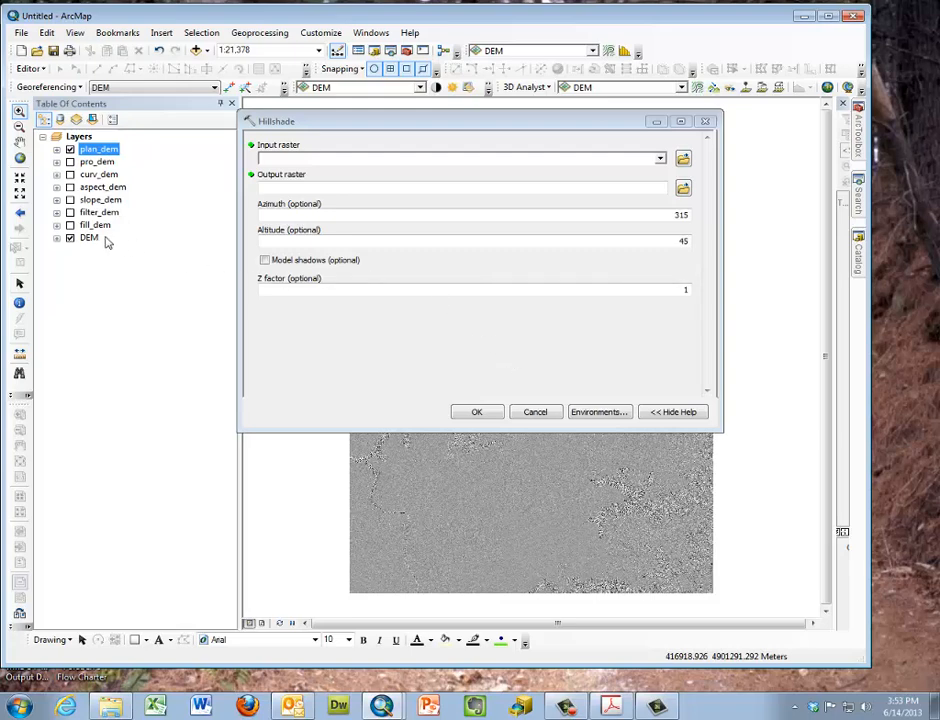
pyautogui.click(660, 161)
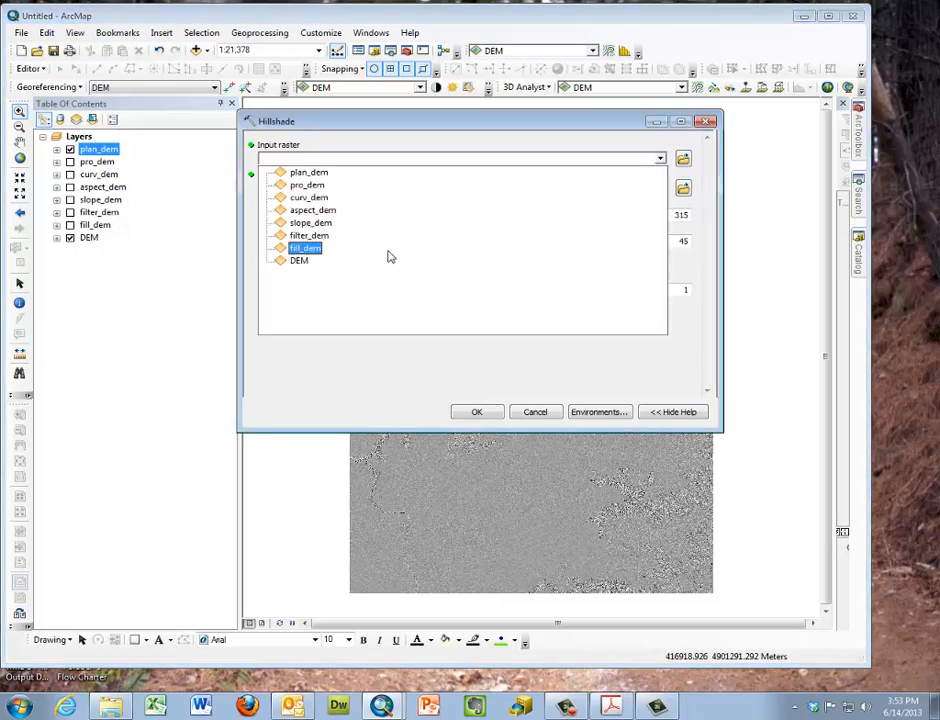
pyautogui.click(302, 260)
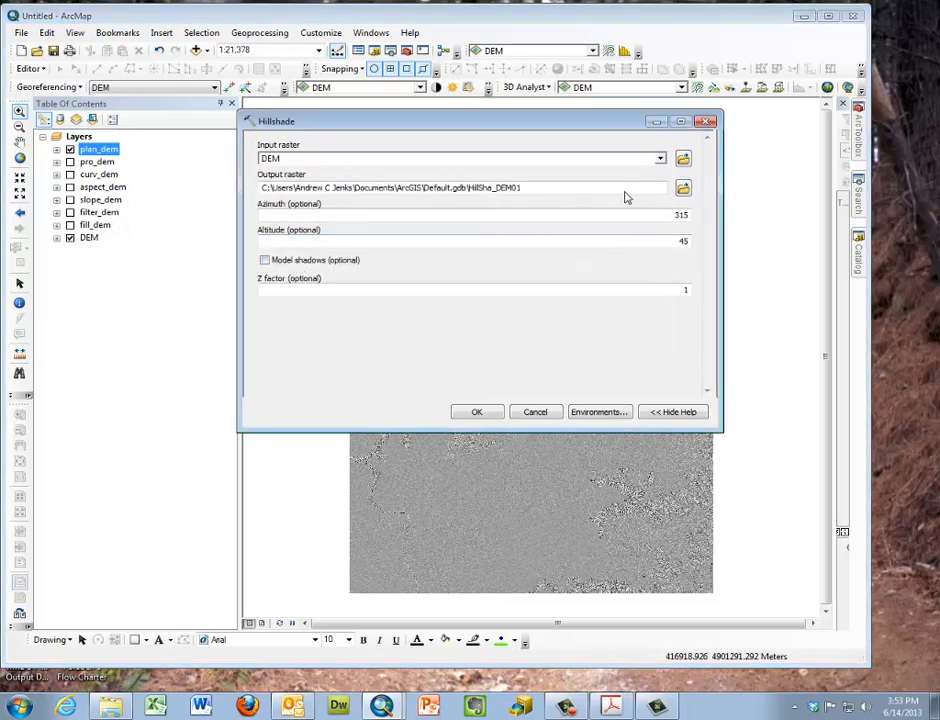
pyautogui.click(683, 189)
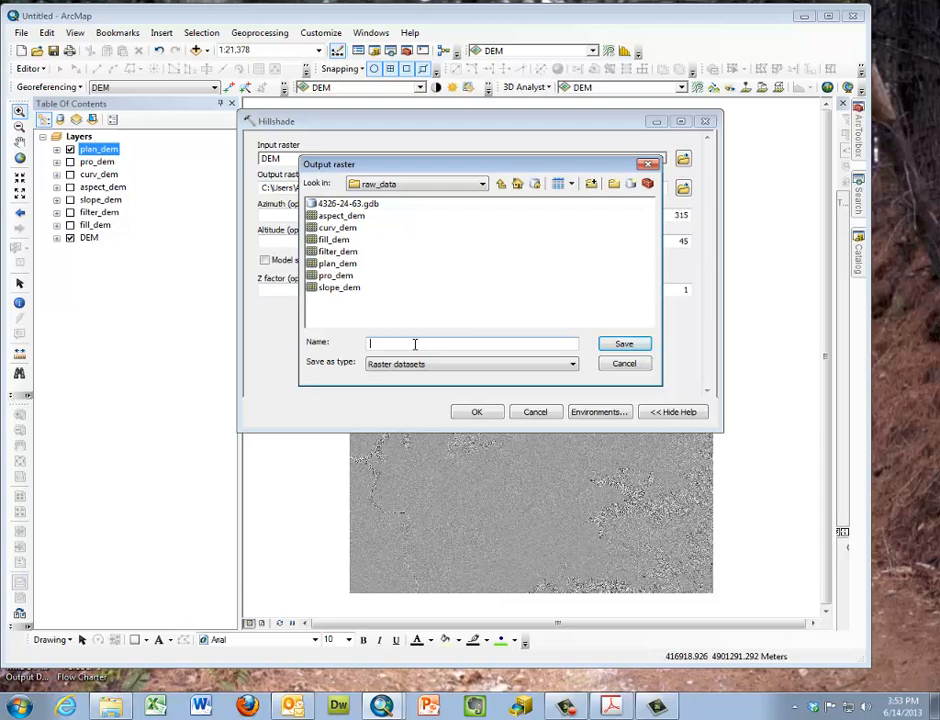
pyautogui.write('hs_dem')
pyautogui.press('Return')
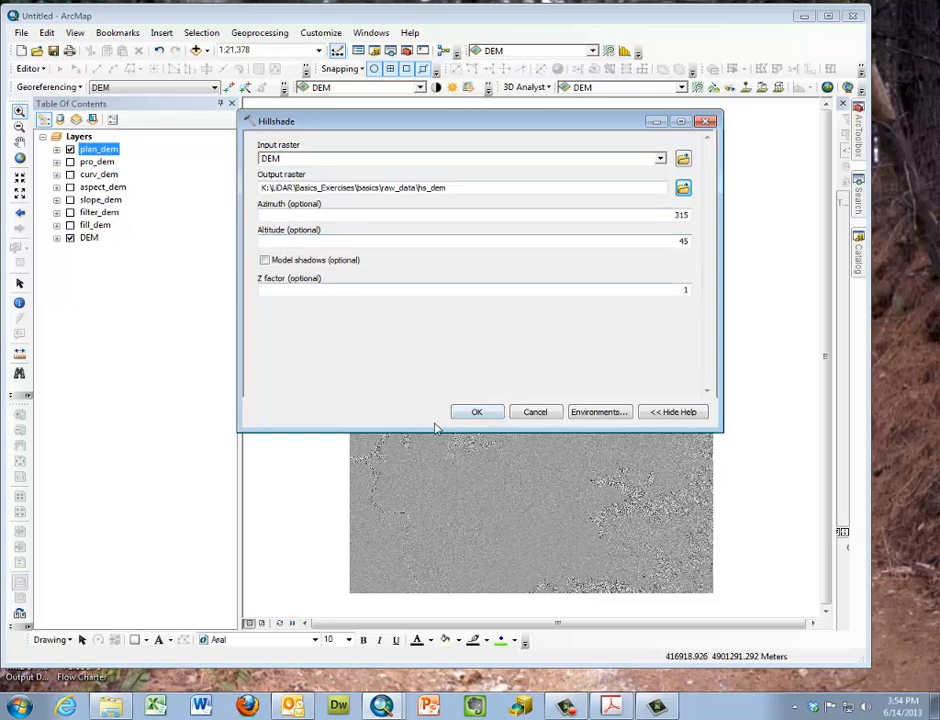
pyautogui.click(470, 413)
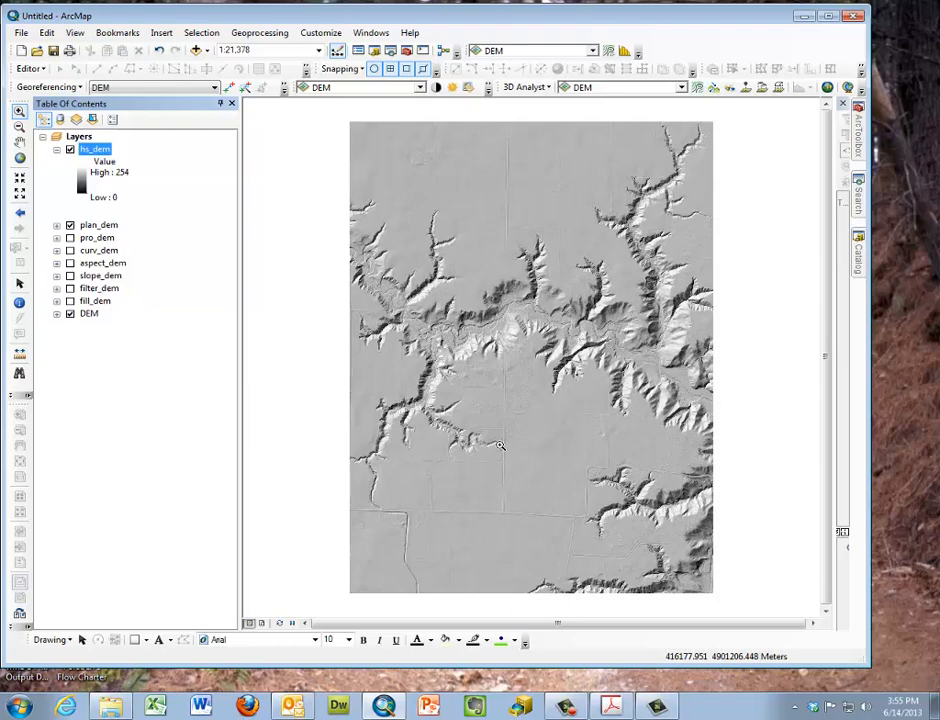
# Collapse the Surface toolset and open the Flow Direction tool from the Hydrology toolset.
pyautogui.click(858, 130)
pyautogui.click(653, 447)
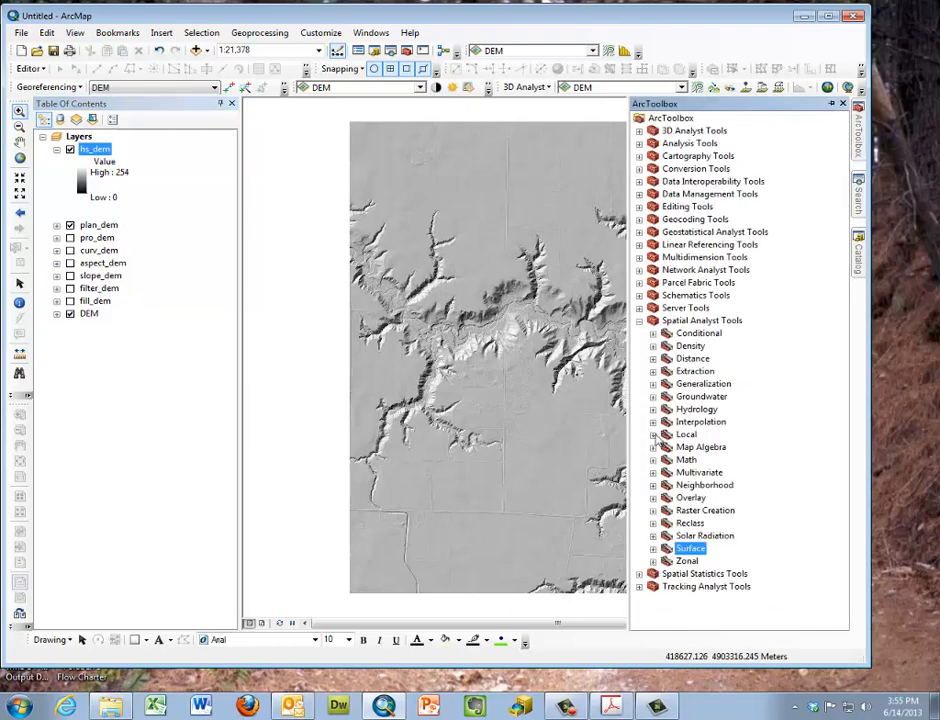
pyautogui.click(653, 409)
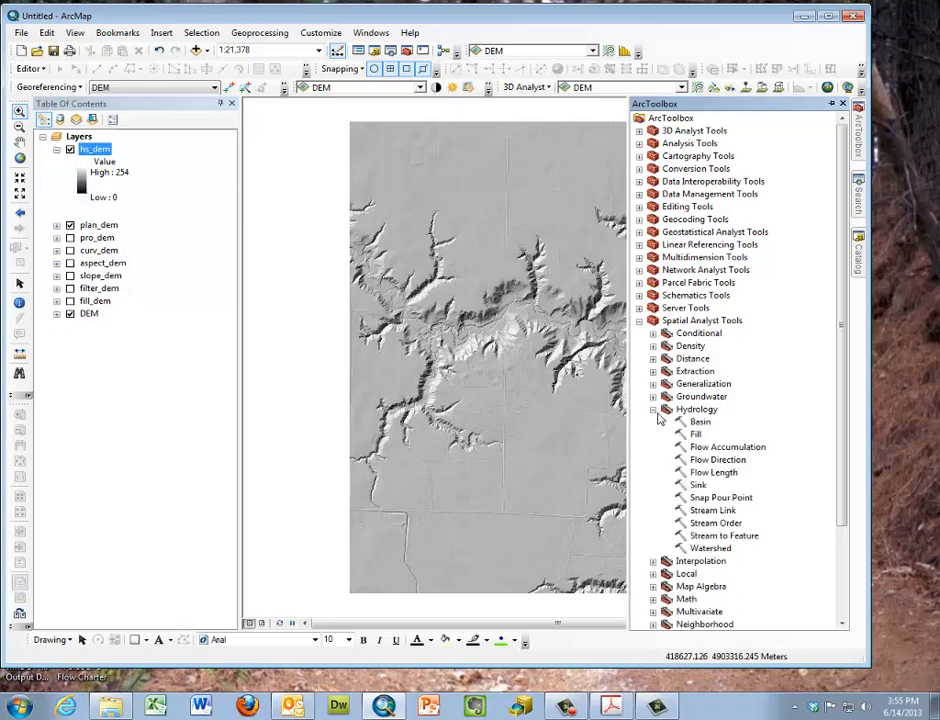
pyautogui.doubleClick(700, 462)
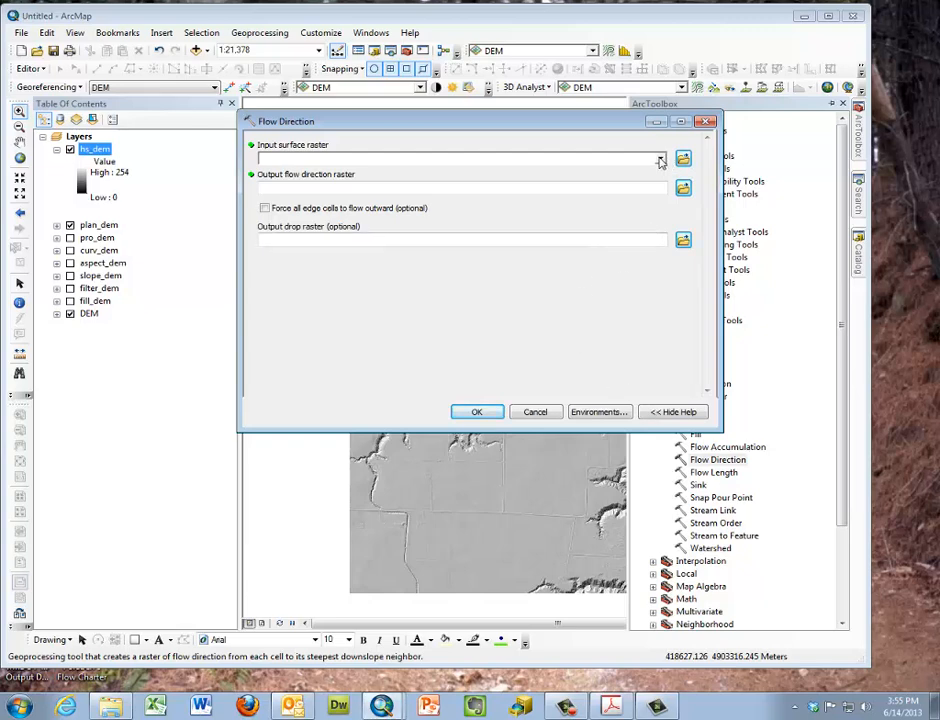
# Set the Flow Direction input surface to DEM and its output raster to fdir_dem in the raw_data folder.
pyautogui.click(660, 160)
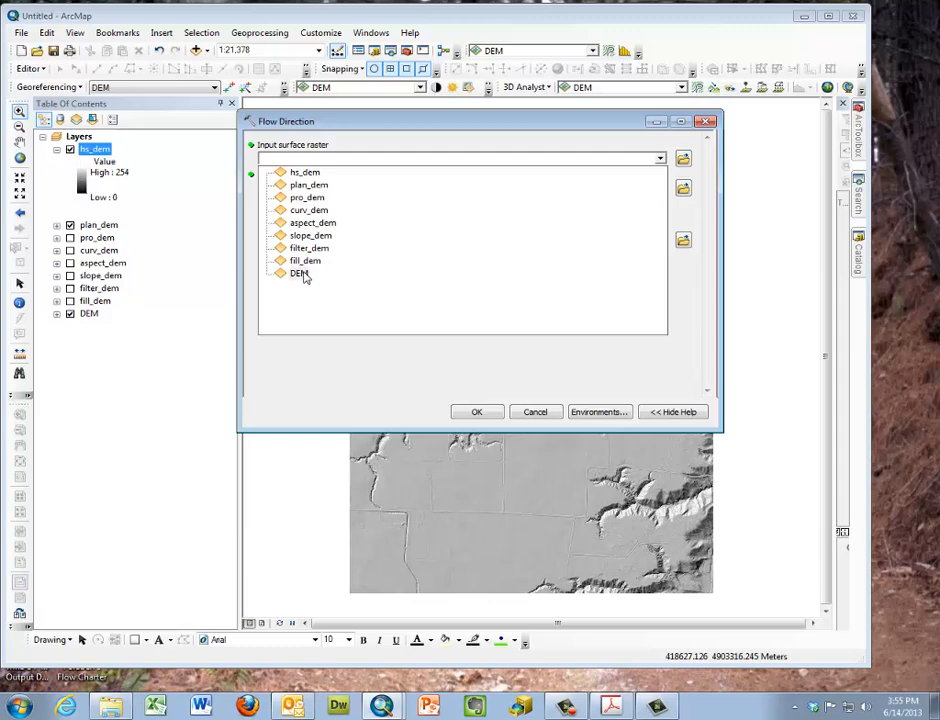
pyautogui.click(300, 274)
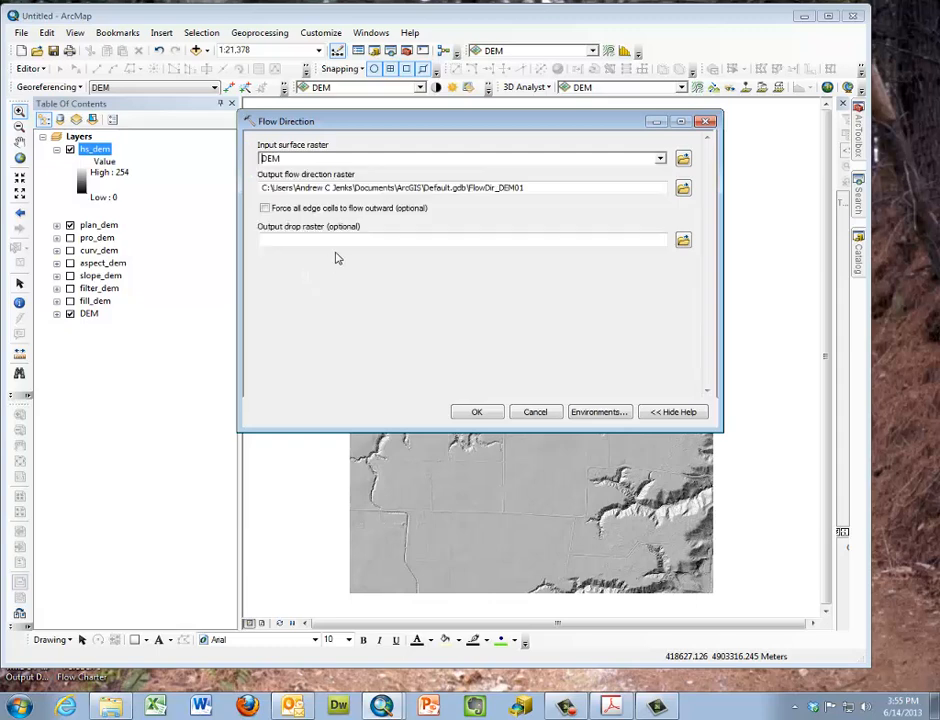
pyautogui.click(683, 189)
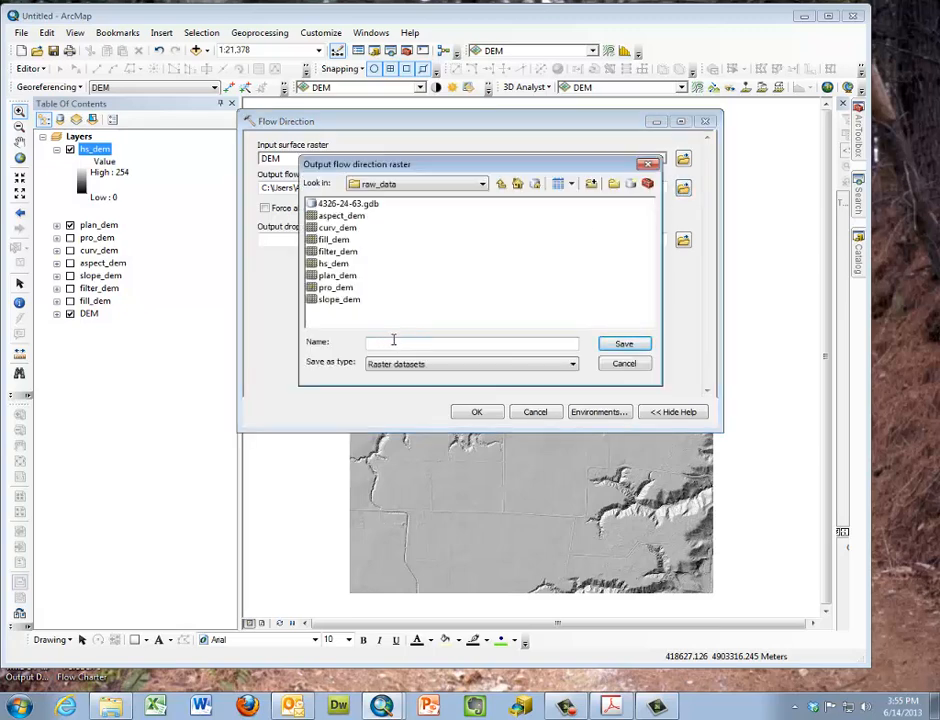
pyautogui.write('fdir_dem')
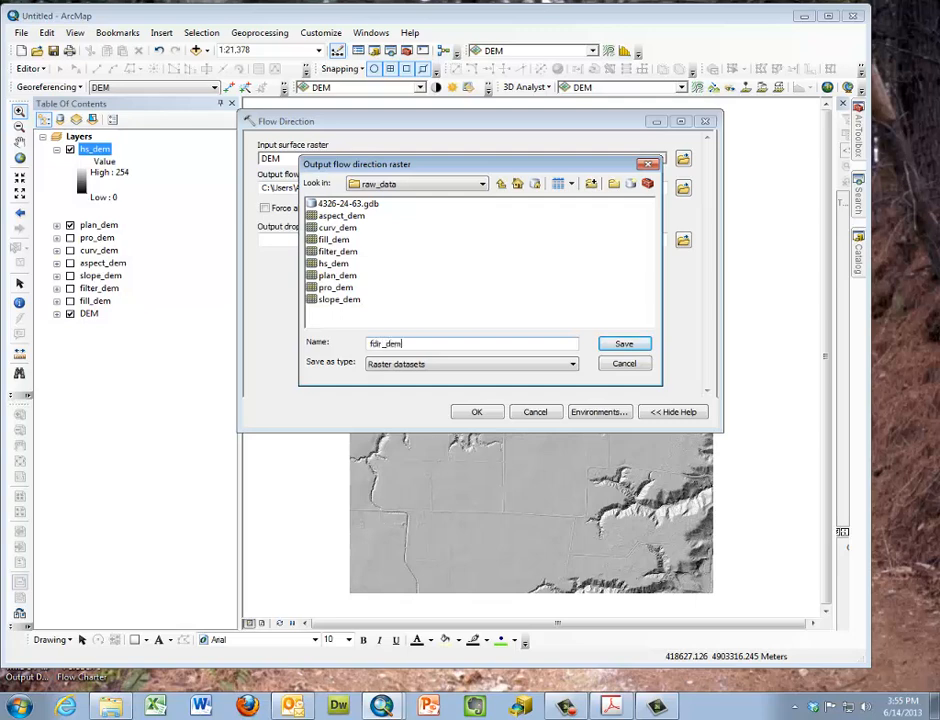
pyautogui.click(624, 343)
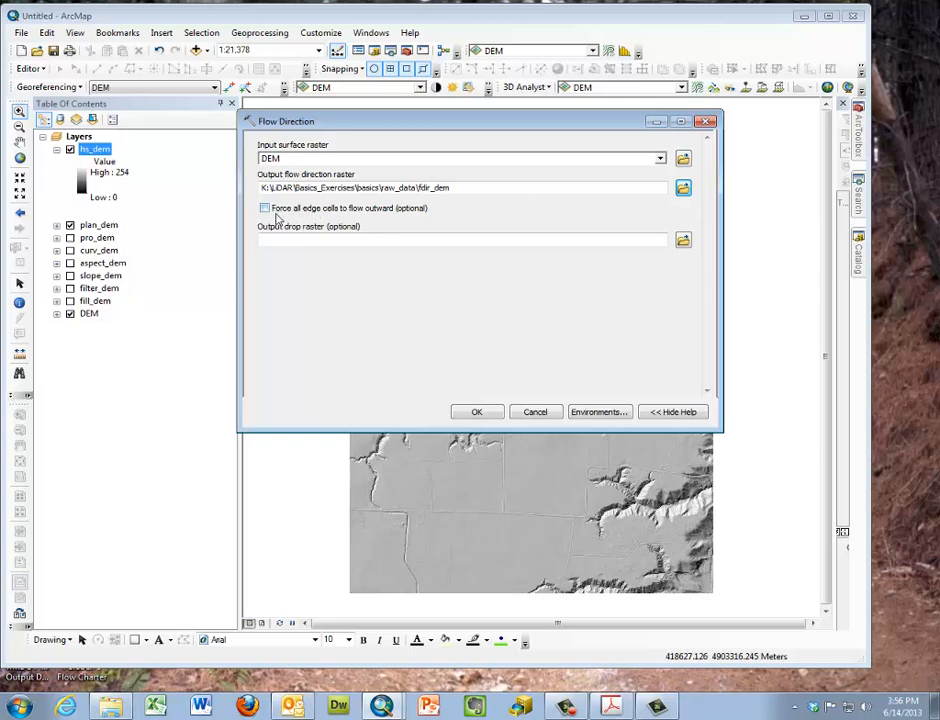
# Run the configured Flow Direction tool and open the Flow Accumulation tool from the Hydrology toolset.
pyautogui.click(477, 416)
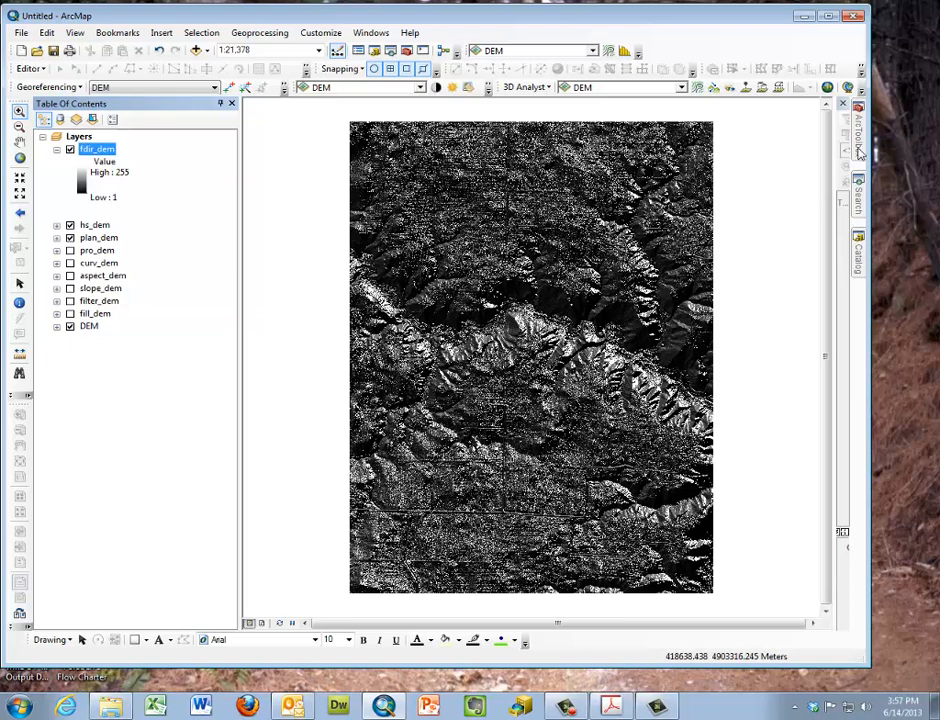
pyautogui.moveTo(858, 150)
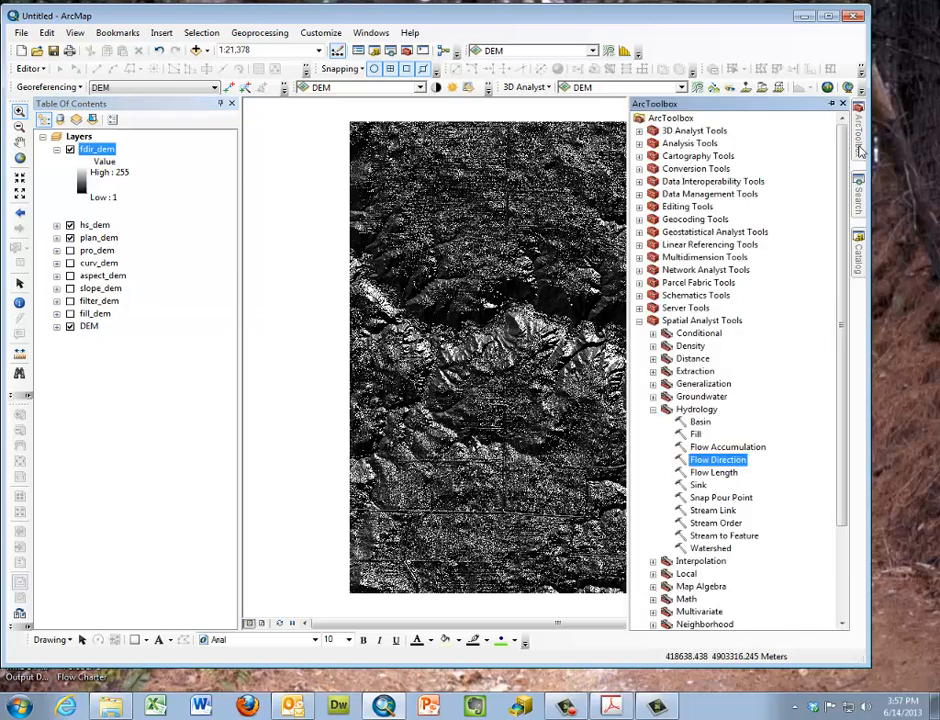
pyautogui.click(705, 449)
pyautogui.doubleClick(706, 450)
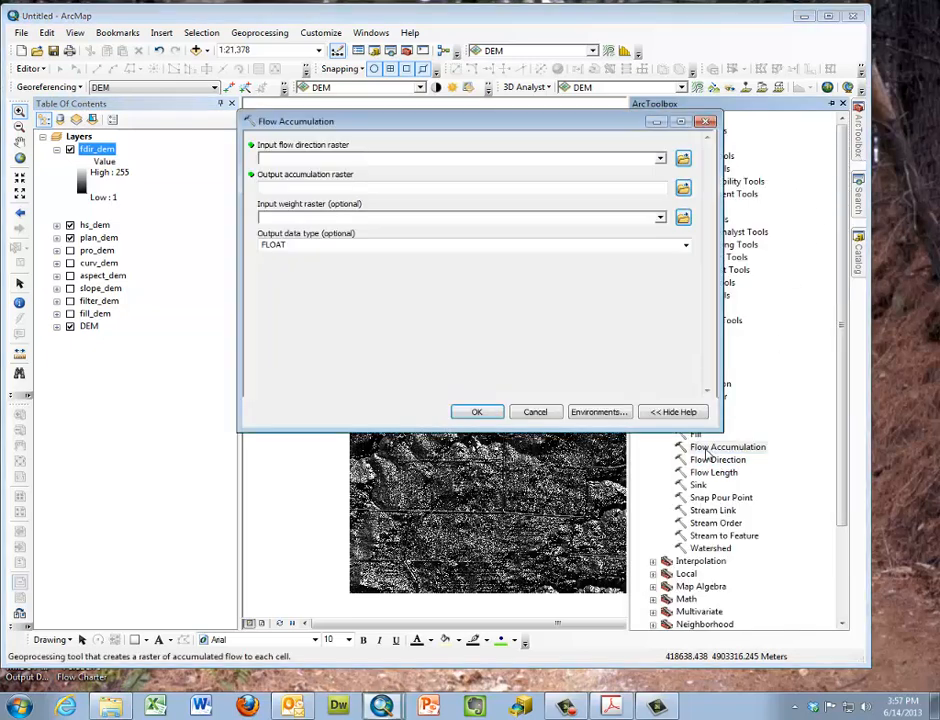
# Run Flow Accumulation on fdir_dem with FLOAT output type, saving the raster as facc_dem in the raw_data folder.
pyautogui.click(660, 160)
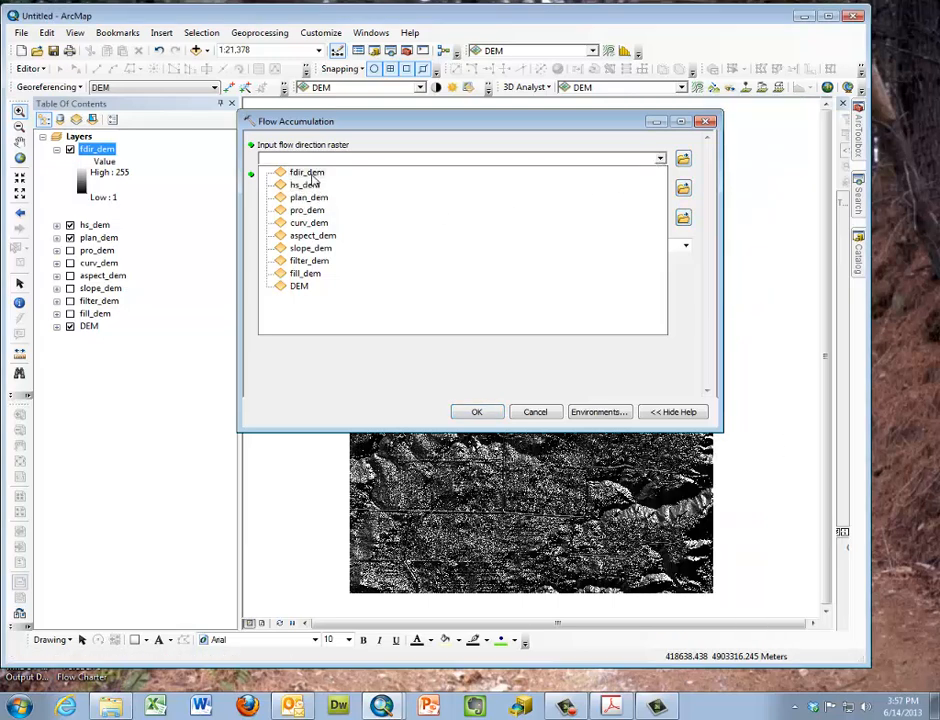
pyautogui.click(310, 174)
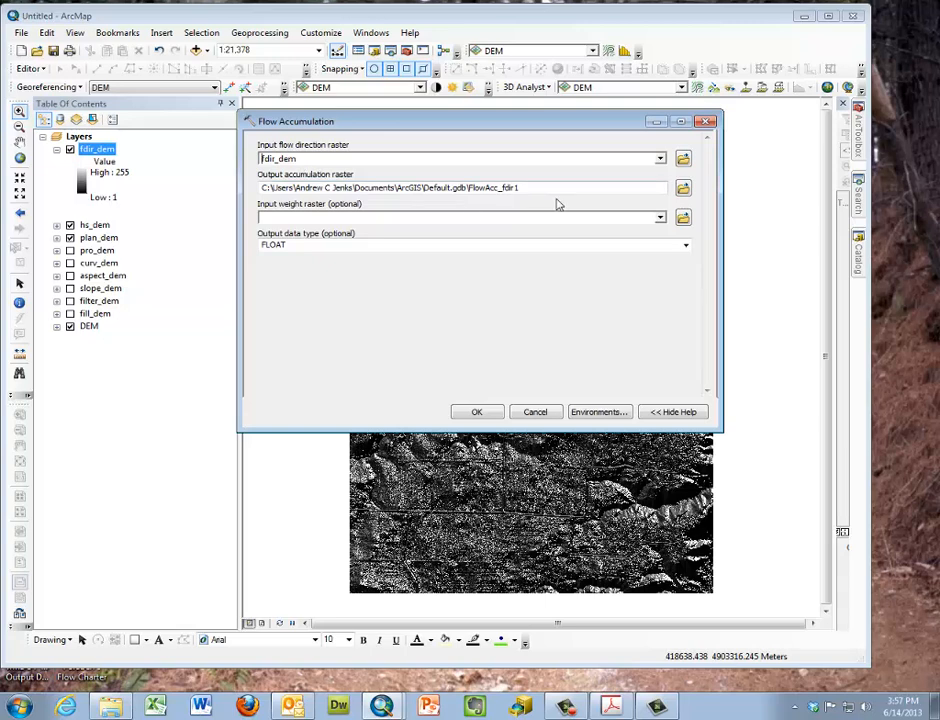
pyautogui.click(684, 191)
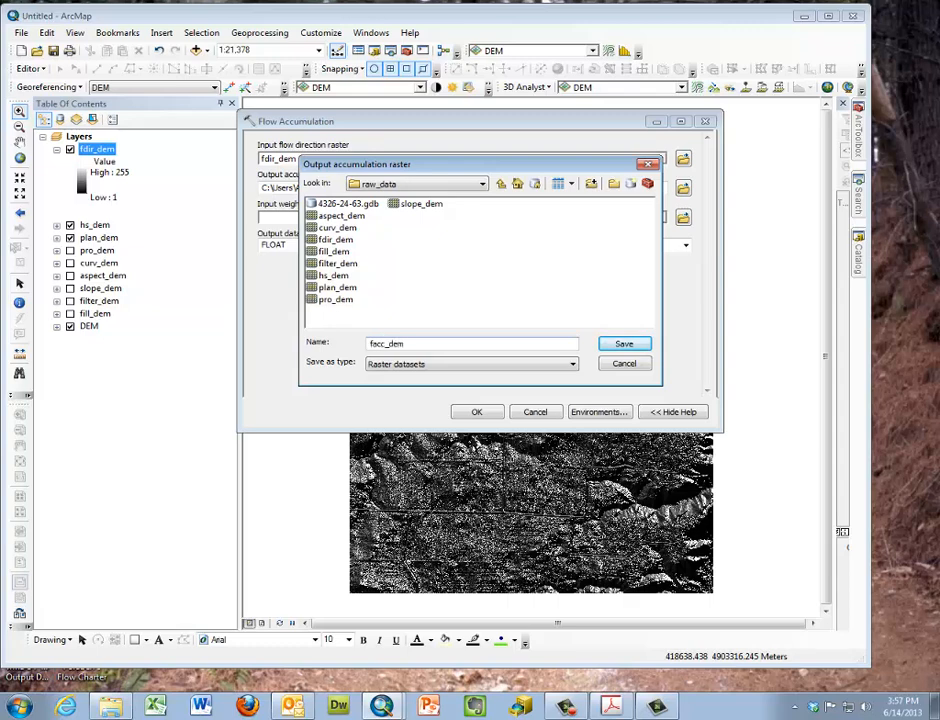
pyautogui.click(624, 343)
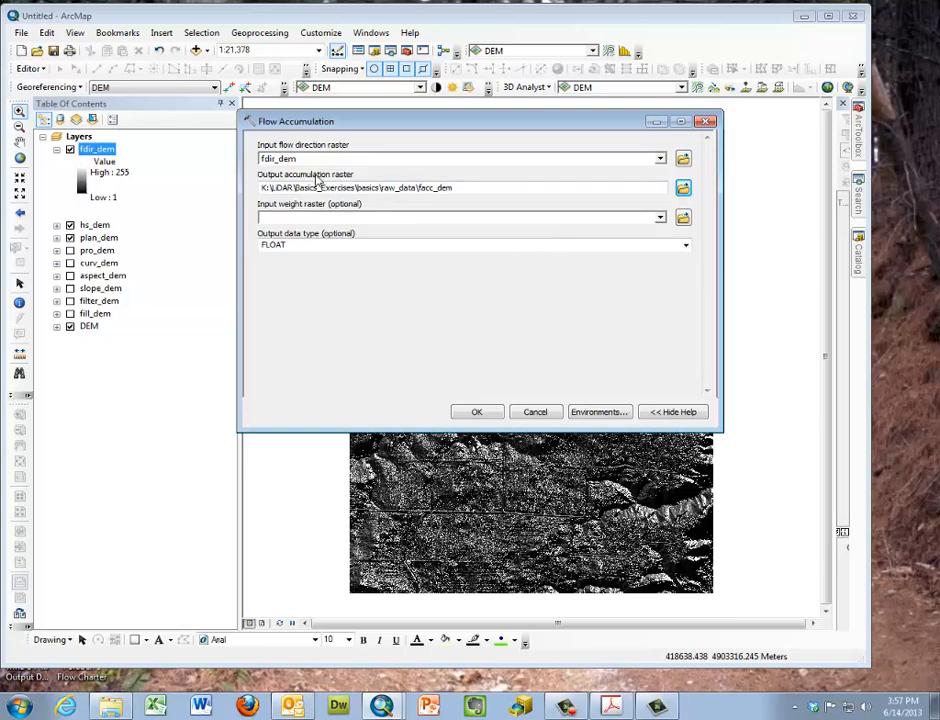
pyautogui.click(477, 412)
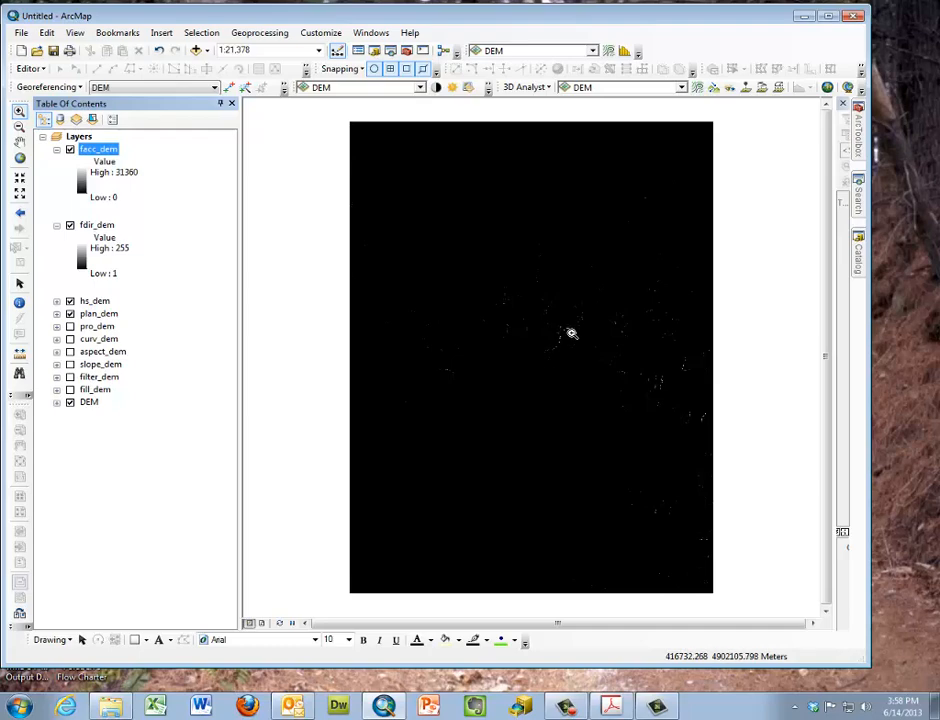
# Zoom in on the flow lines near the map's centre and collapse the legends of facc_dem and fdir_dem.
pyautogui.moveTo(529, 308); pyautogui.dragTo(594, 363)
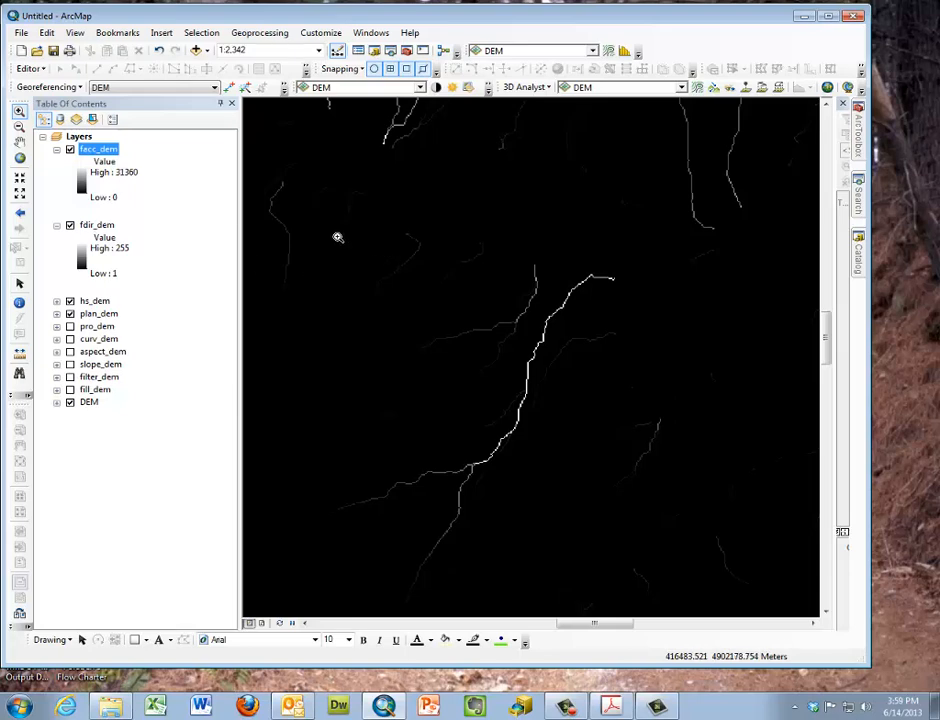
pyautogui.click(57, 150)
pyautogui.click(57, 162)
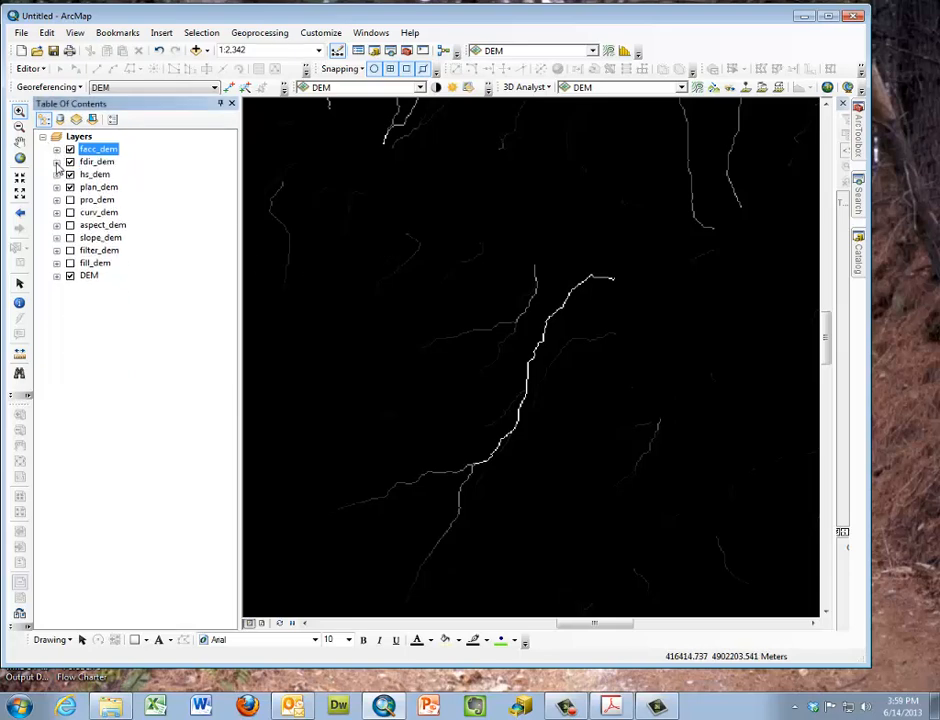
# Collapse the Hydrology toolset and open the Raster Calculator from the Map Algebra toolset.
pyautogui.moveTo(860, 150)
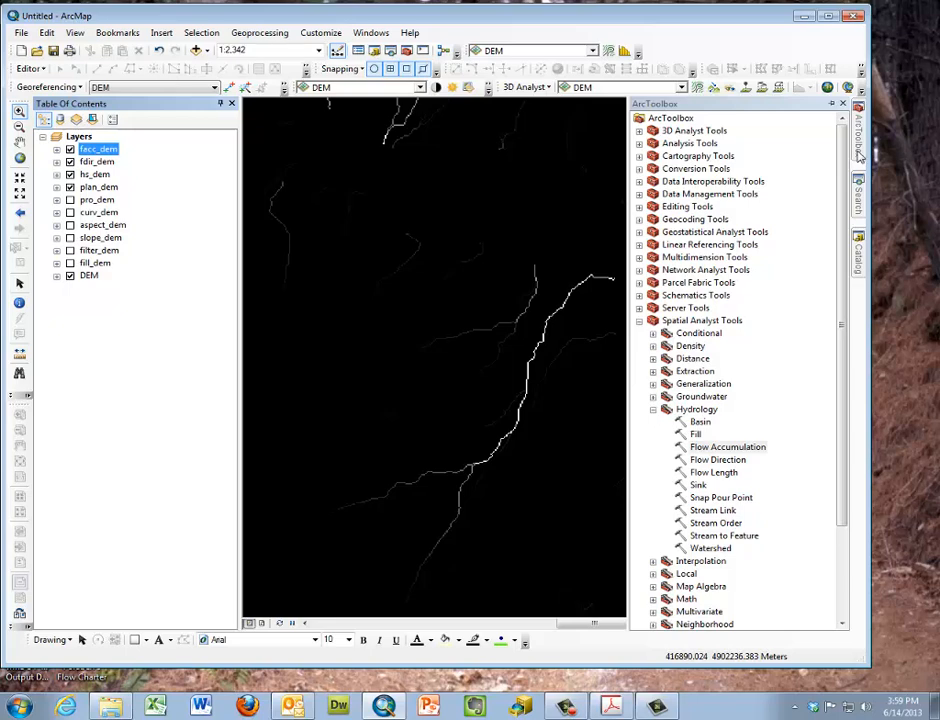
pyautogui.click(653, 410)
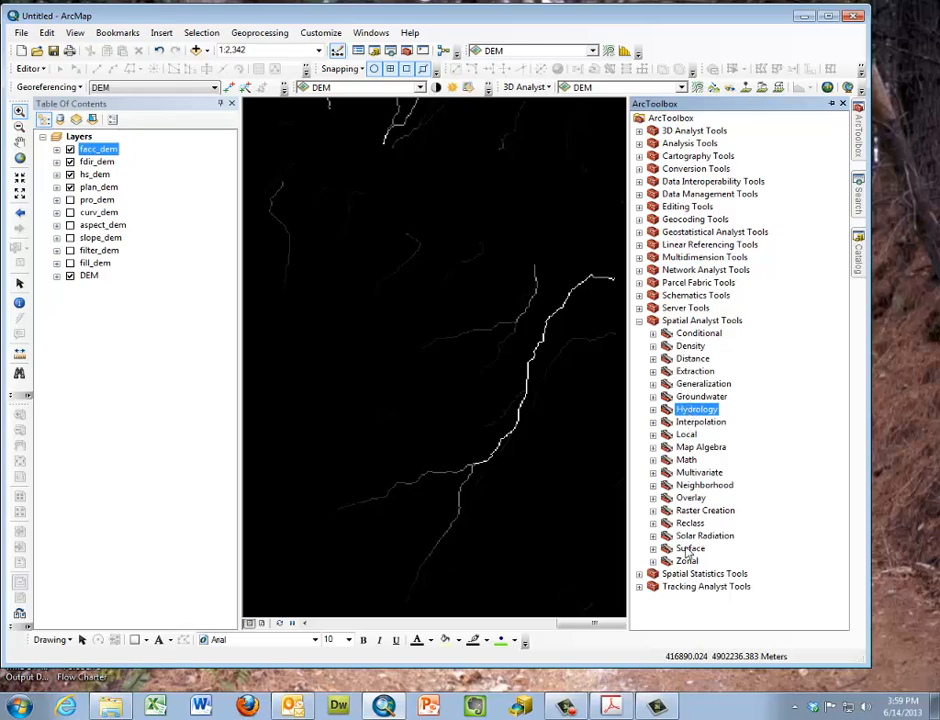
pyautogui.click(652, 449)
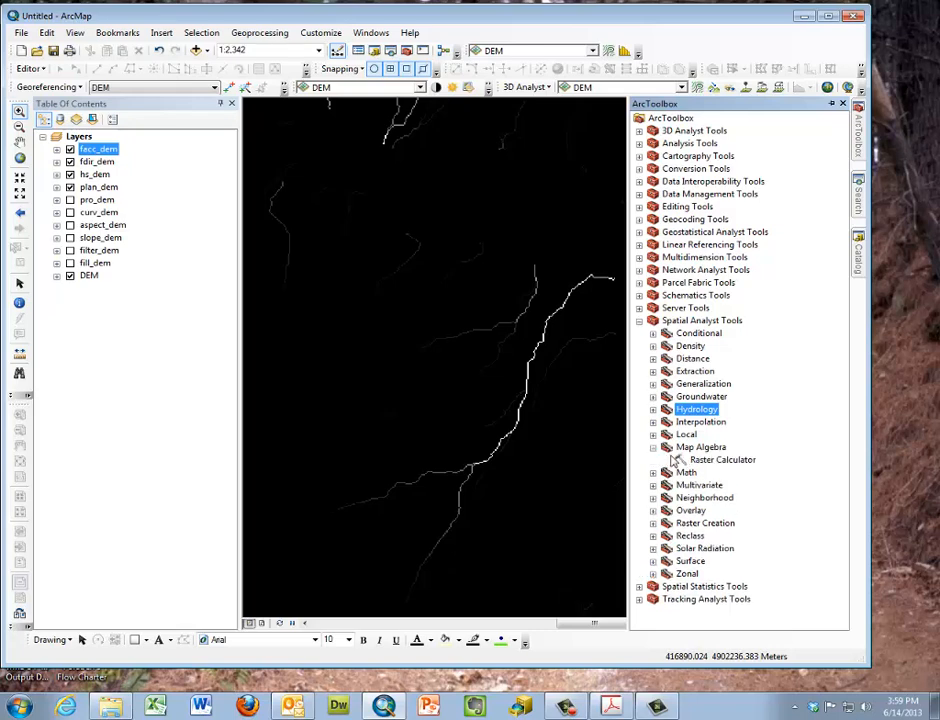
pyautogui.doubleClick(712, 461)
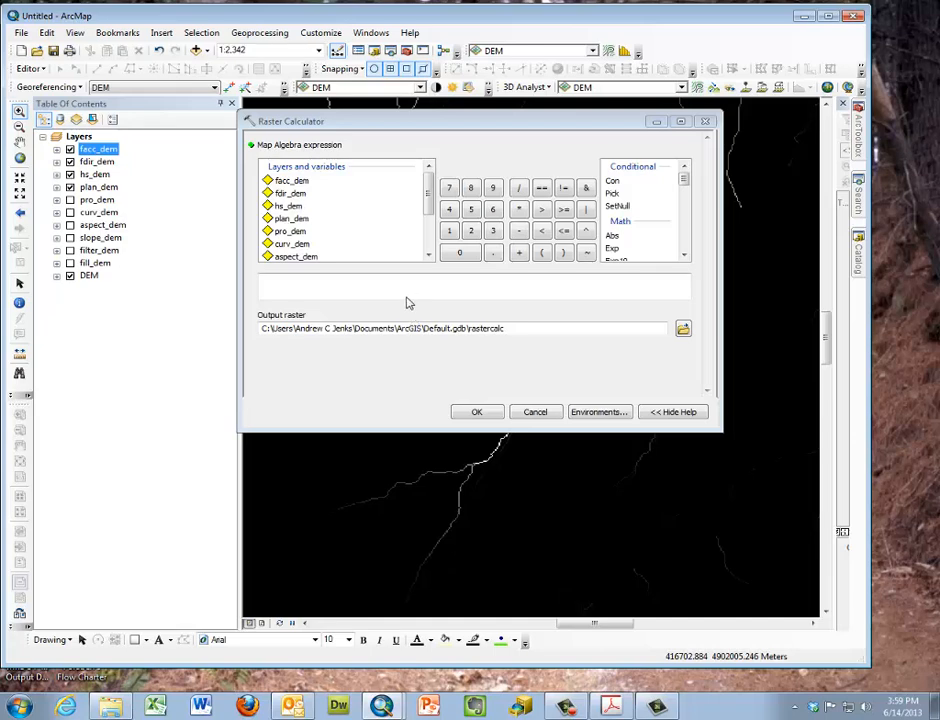
# Build the first part of the map algebra expression as Ln("facc_dem" + .001).
pyautogui.moveTo(686, 184); pyautogui.dragTo(685, 194)
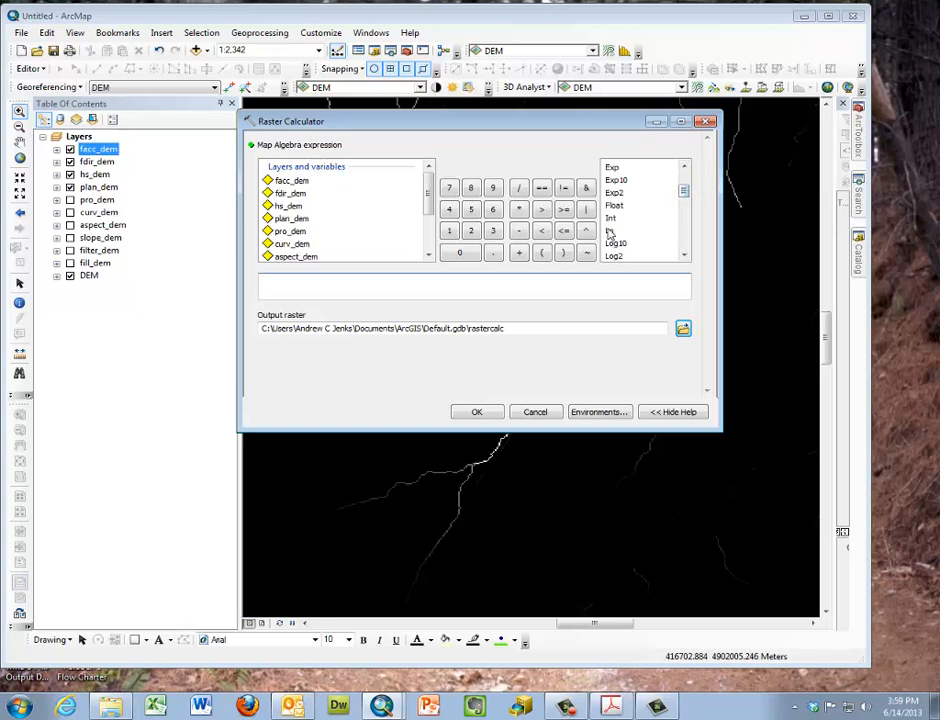
pyautogui.doubleClick(610, 232)
pyautogui.doubleClick(296, 185)
pyautogui.click(520, 254)
pyautogui.click(493, 253)
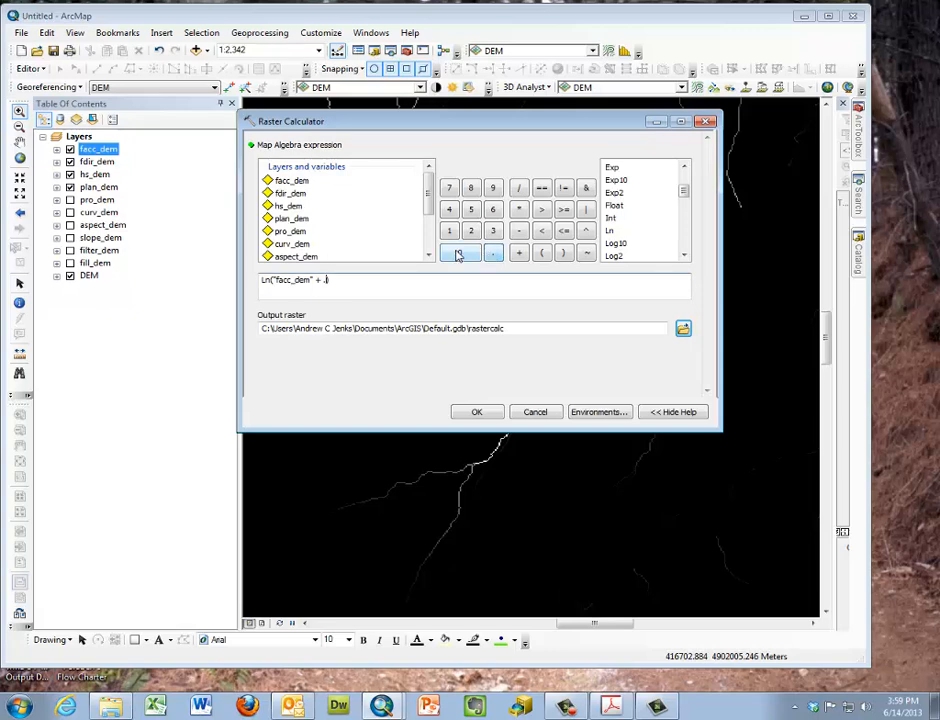
pyautogui.click(459, 253)
pyautogui.click(459, 253)
pyautogui.click(448, 232)
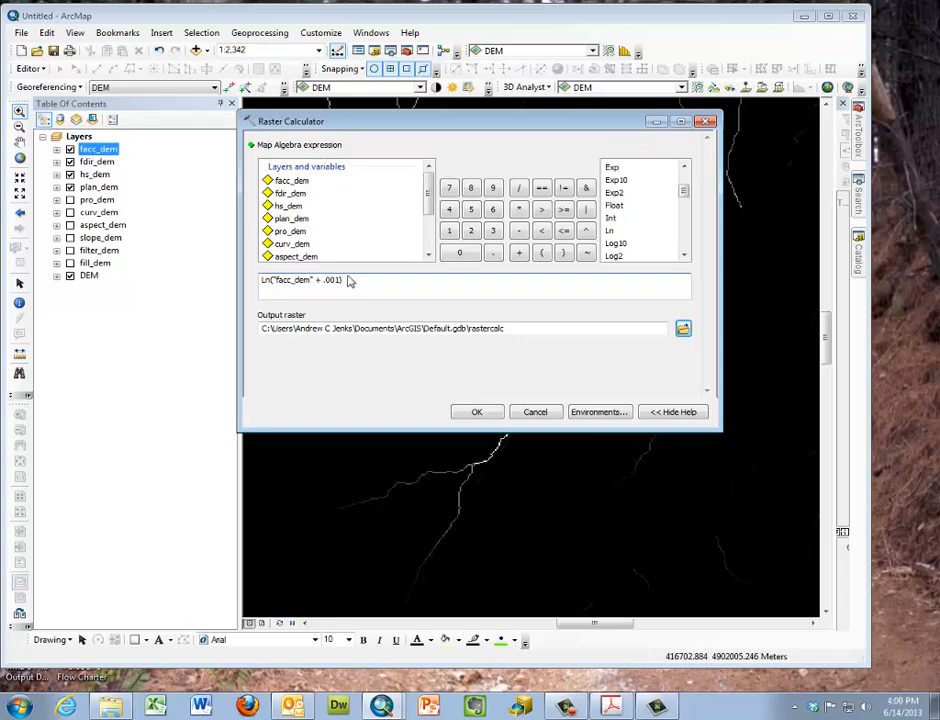
# Extend the expression by multiplying it with an opened outer bracket containing slope_dem divided by 100: * (("slope_dem" / 100).
pyautogui.click(519, 210)
pyautogui.click(541, 252)
pyautogui.click(541, 252)
pyautogui.moveTo(428, 196); pyautogui.dragTo(430, 214)
pyautogui.doubleClick(300, 224)
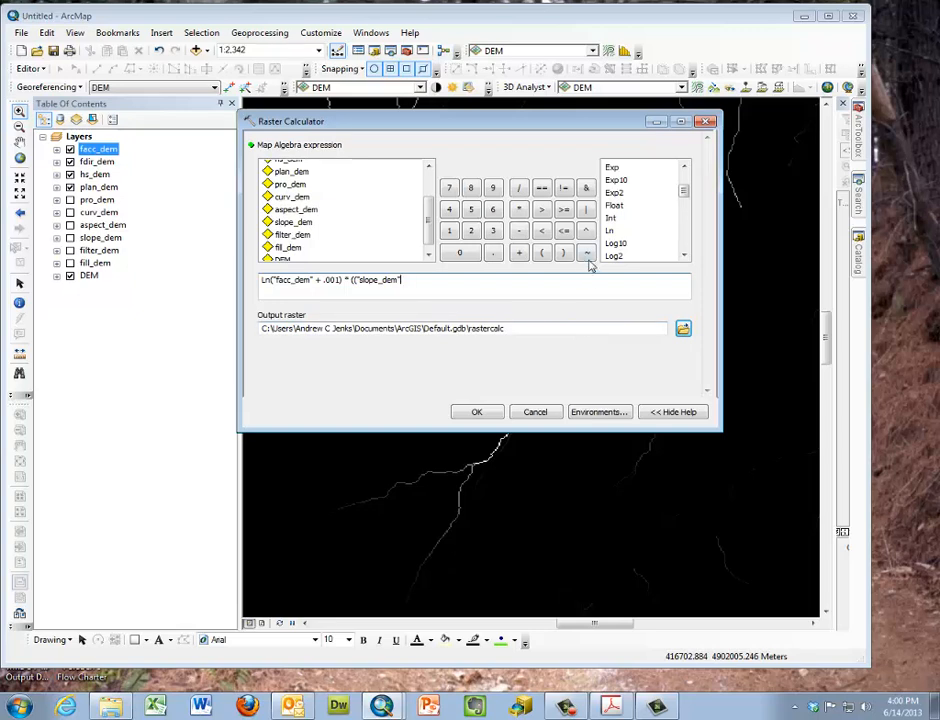
pyautogui.click(519, 189)
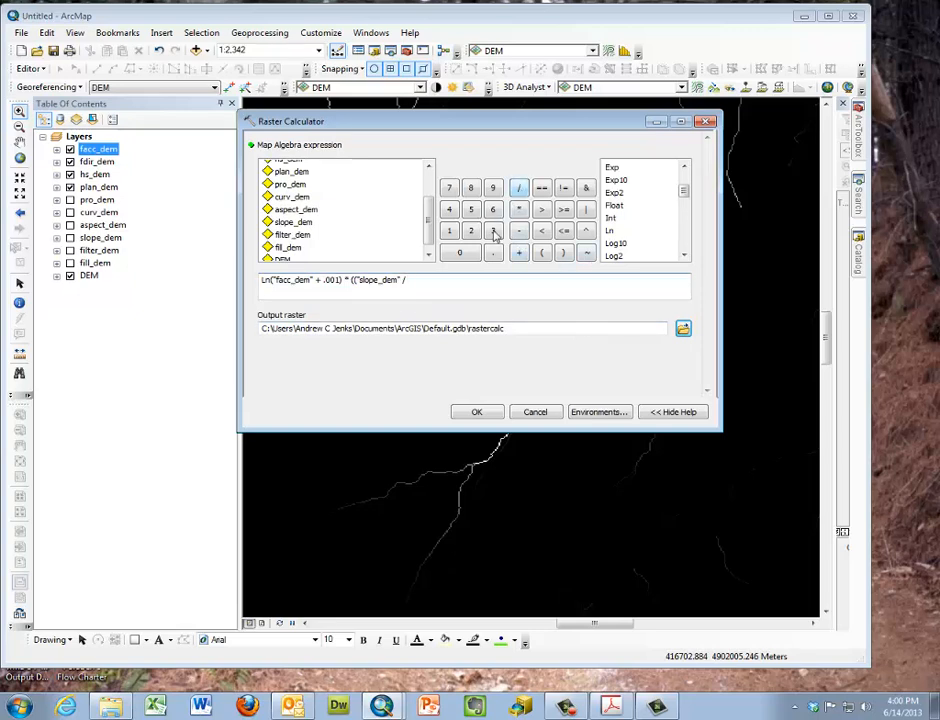
pyautogui.click(449, 231)
pyautogui.click(453, 255)
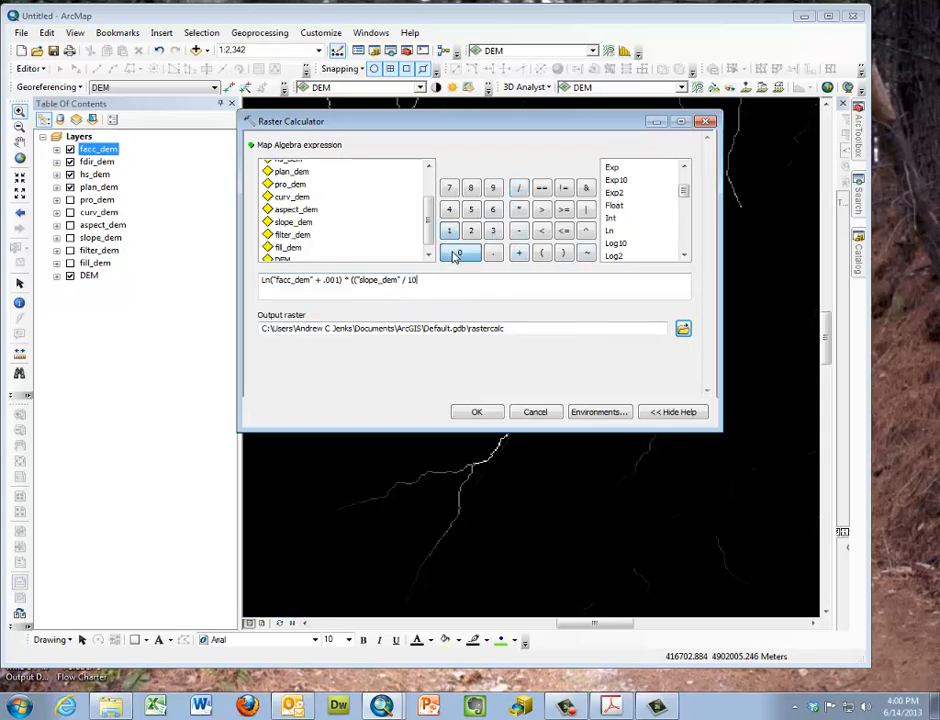
pyautogui.click(455, 256)
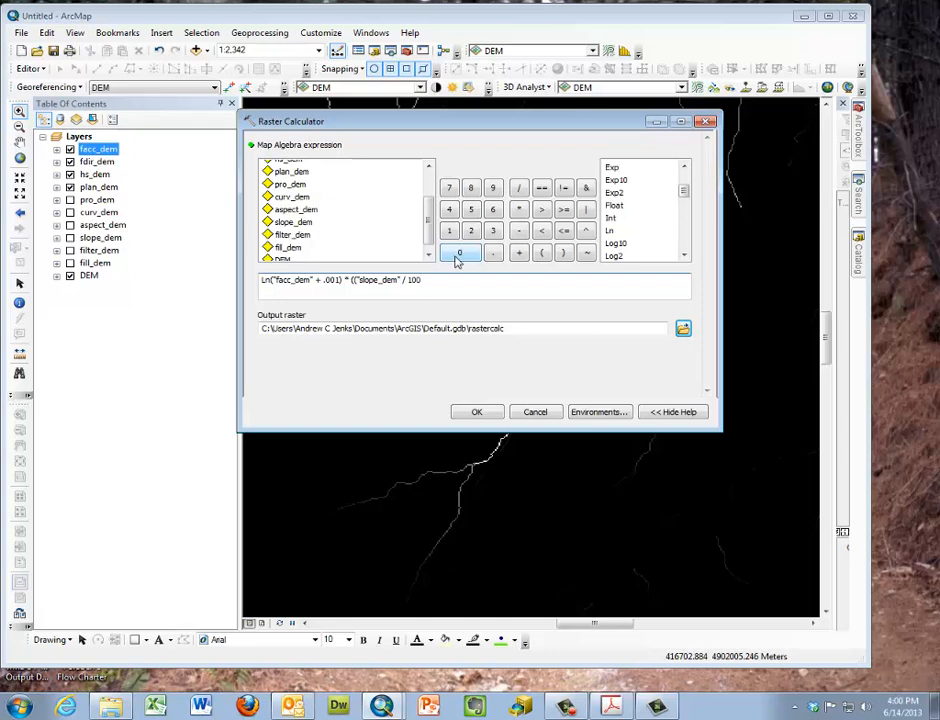
pyautogui.click(564, 255)
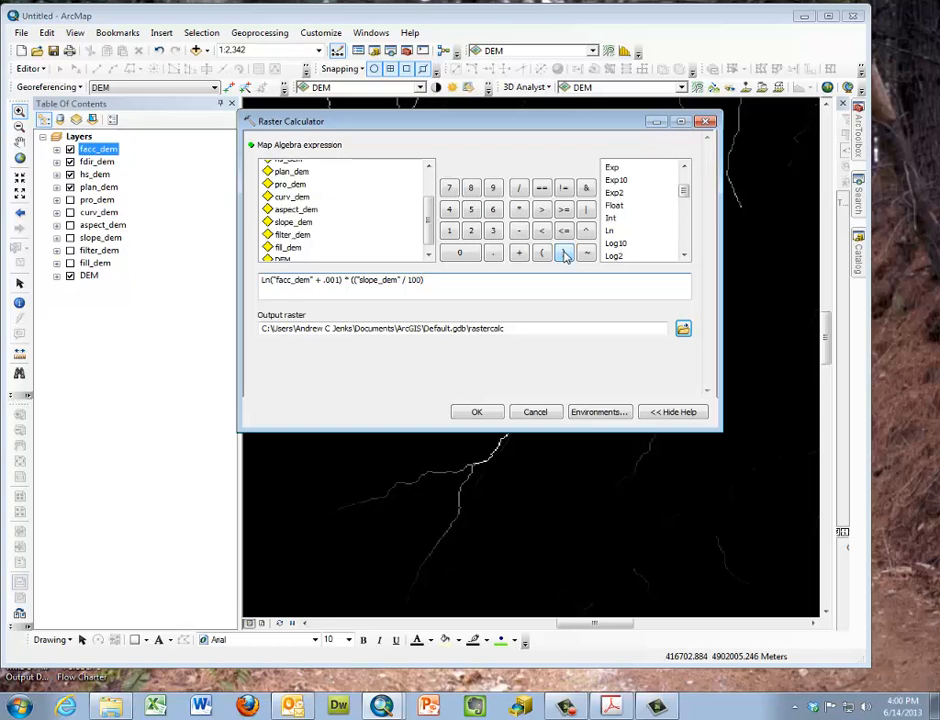
# Complete the expression by adding .001 to the slope term and closing the outer bracket.
pyautogui.click(519, 251)
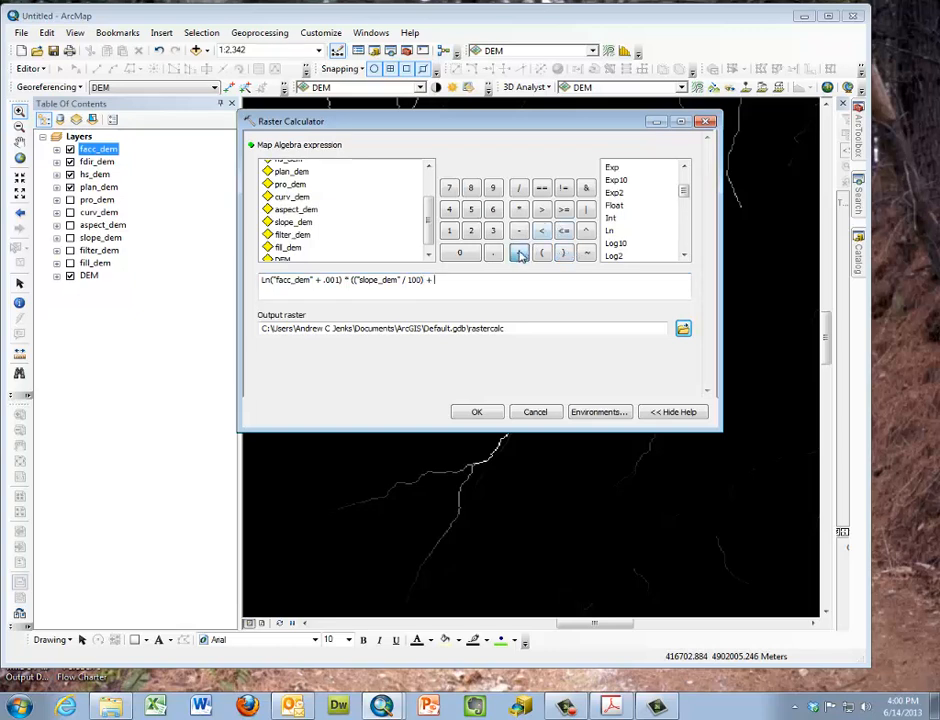
pyautogui.click(491, 252)
pyautogui.click(466, 254)
pyautogui.click(466, 254)
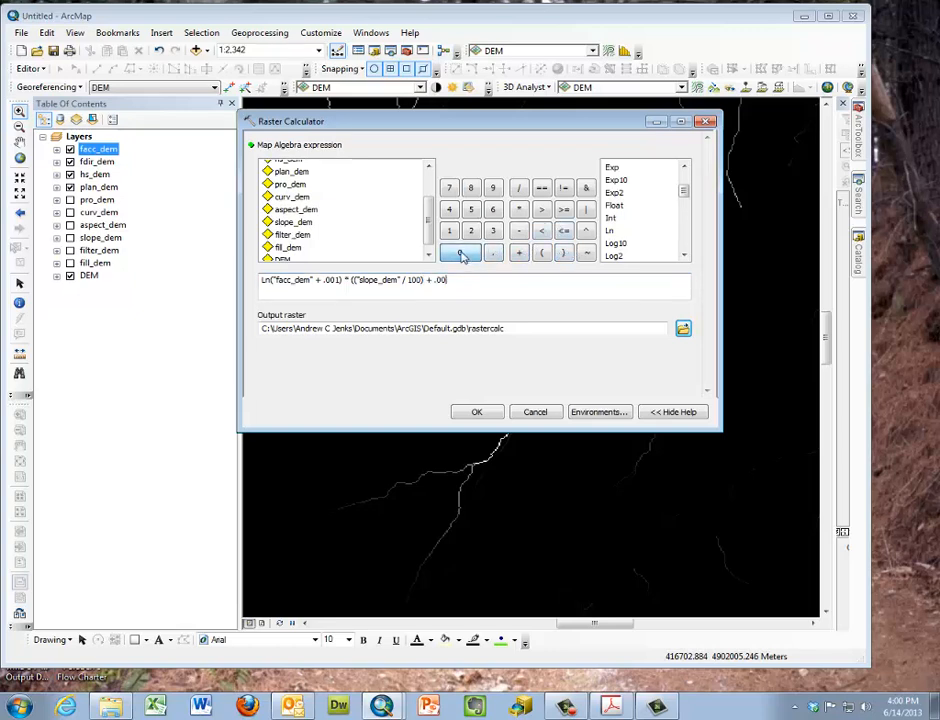
pyautogui.click(450, 232)
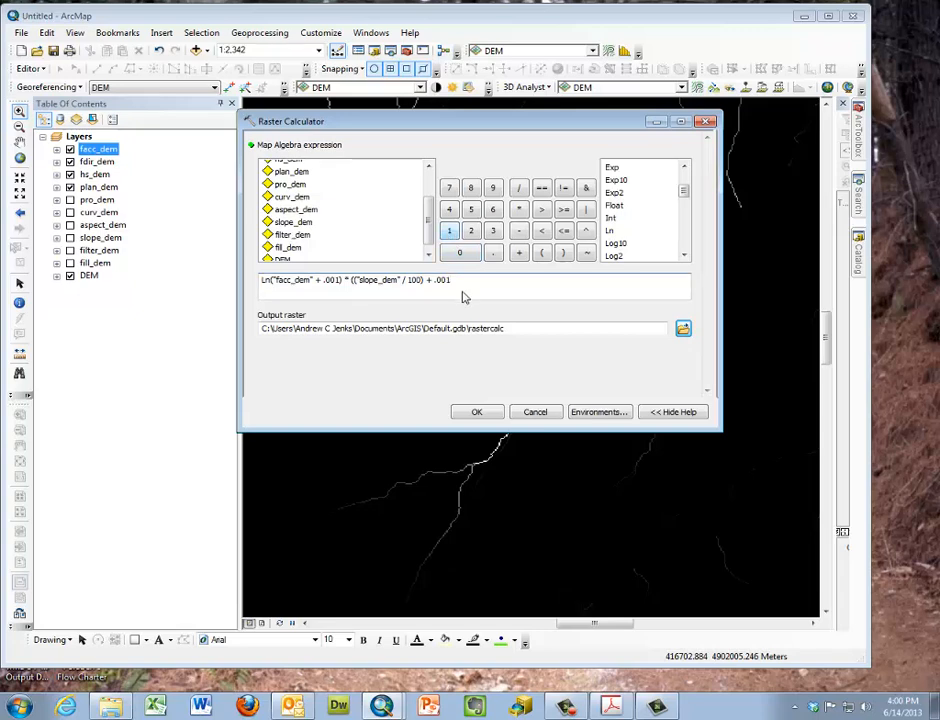
pyautogui.click(563, 252)
# Set the output raster to spi in the raw_data folder and run the calculation.
pyautogui.click(680, 328)
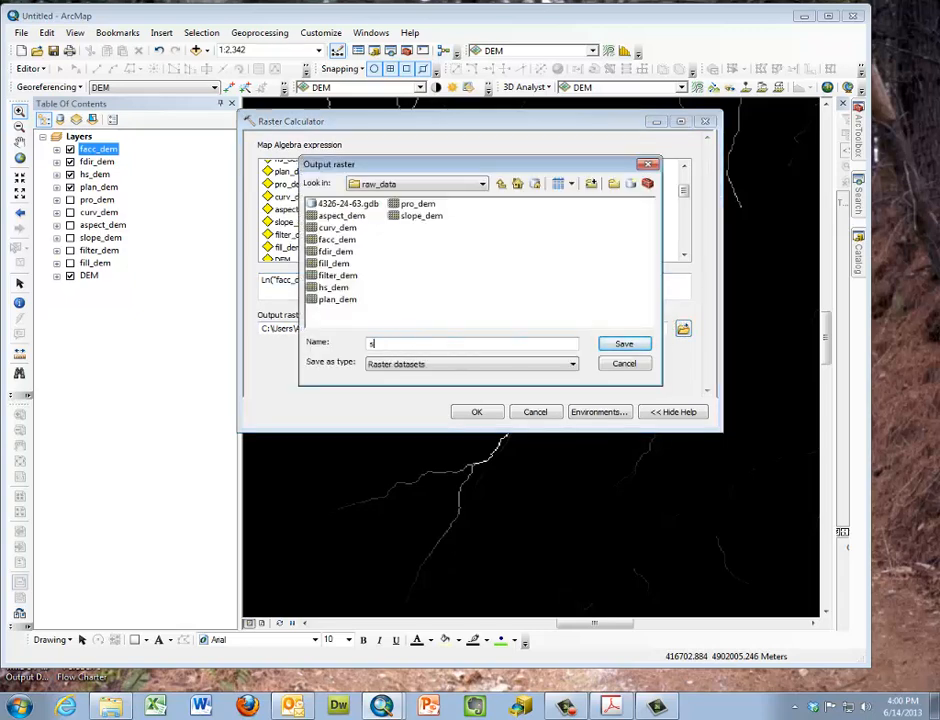
pyautogui.write('spi')
pyautogui.click(624, 343)
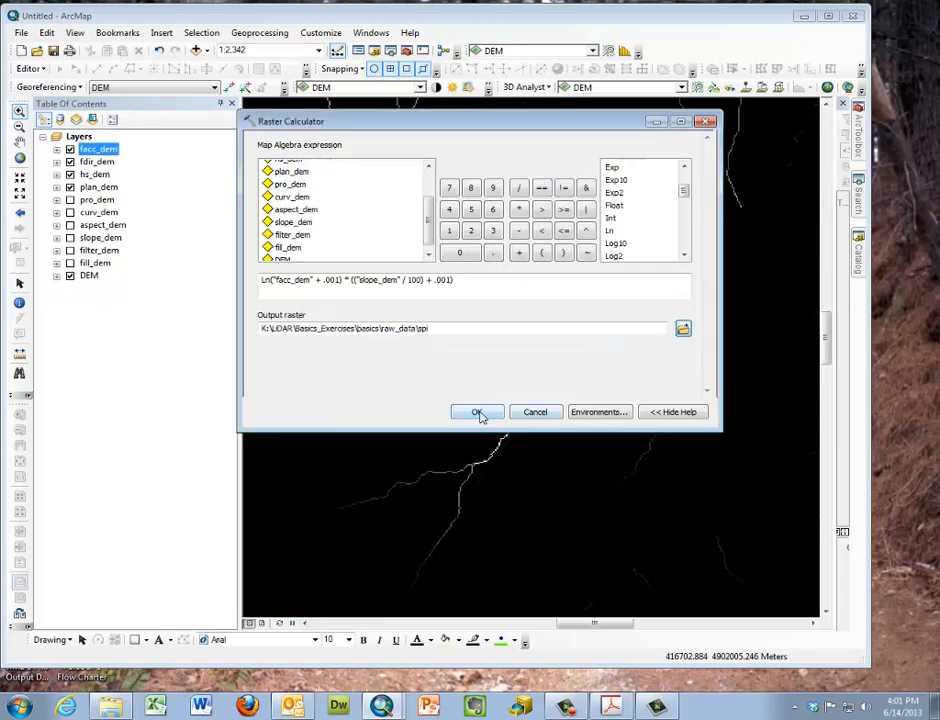
pyautogui.click(477, 412)
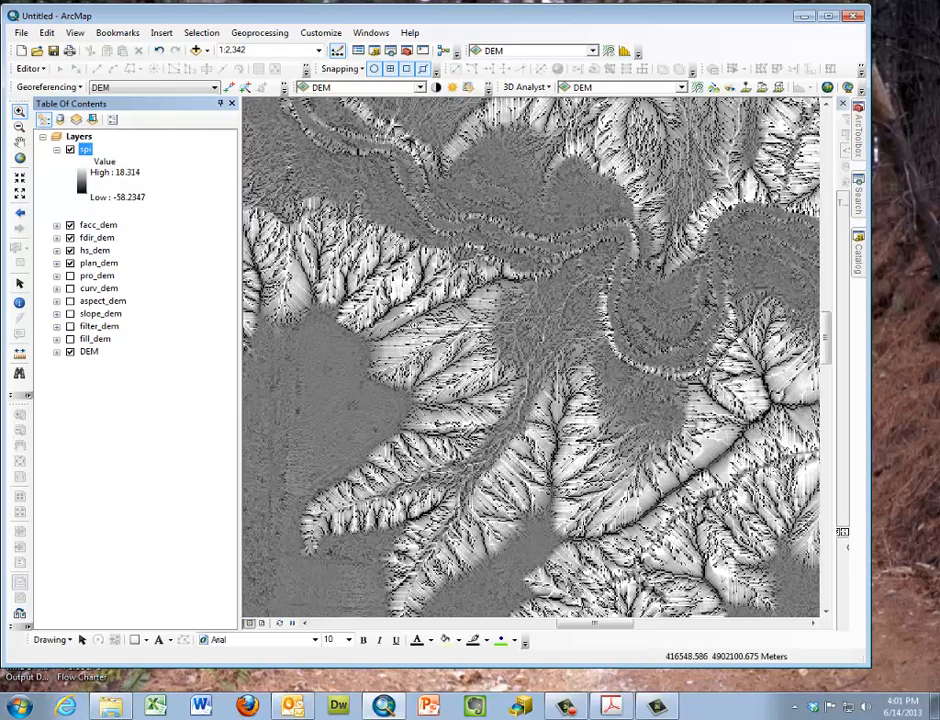
# Collapse the spi layer's legend and open the Raster Calculator again.
pyautogui.click(57, 150)
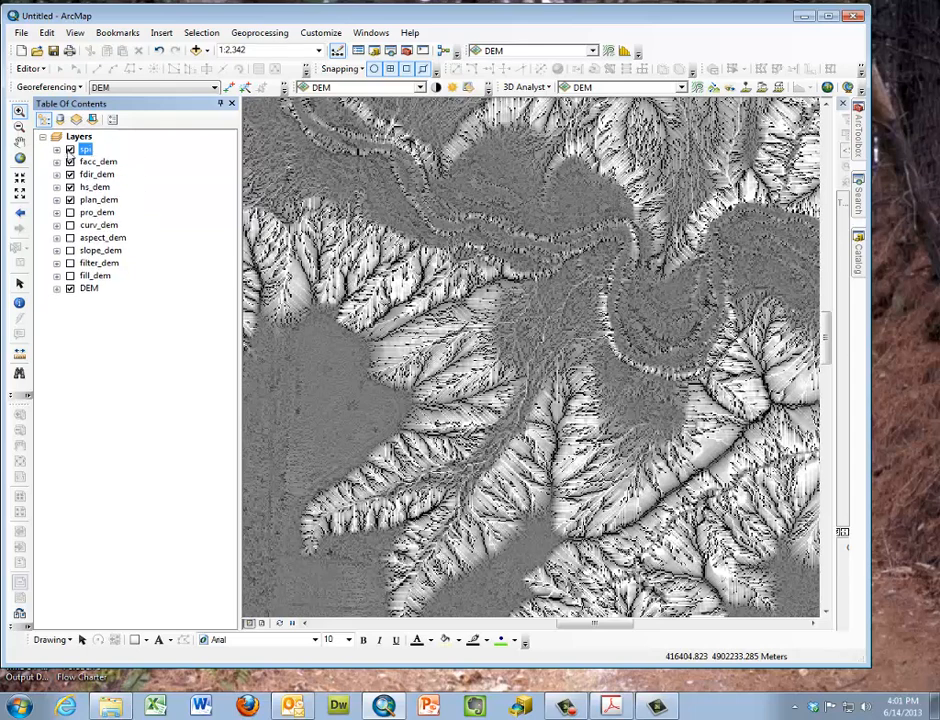
pyautogui.moveTo(862, 152)
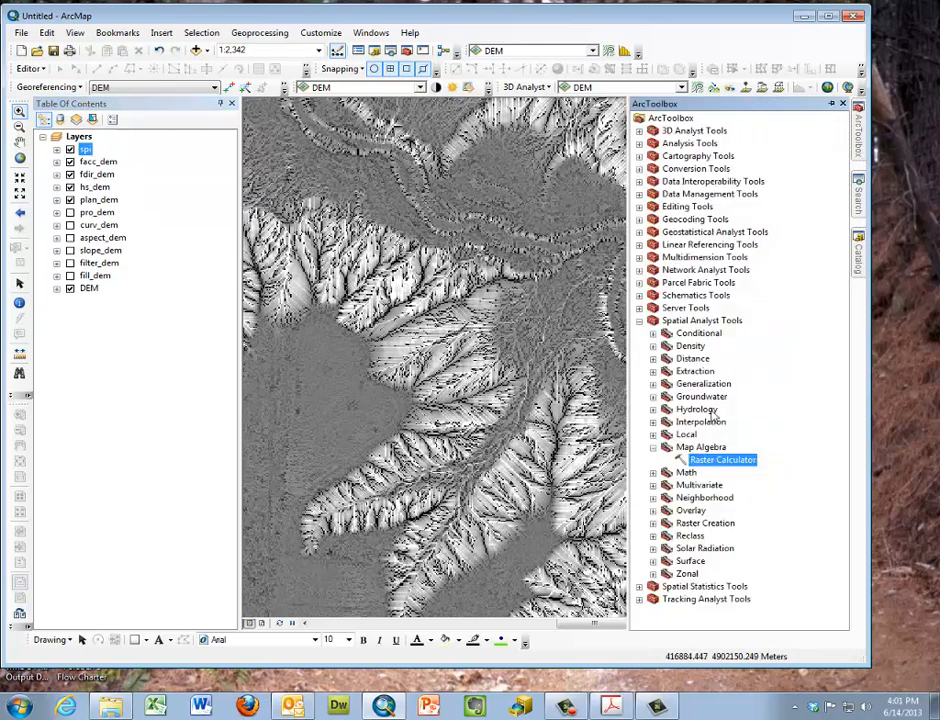
pyautogui.doubleClick(672, 458)
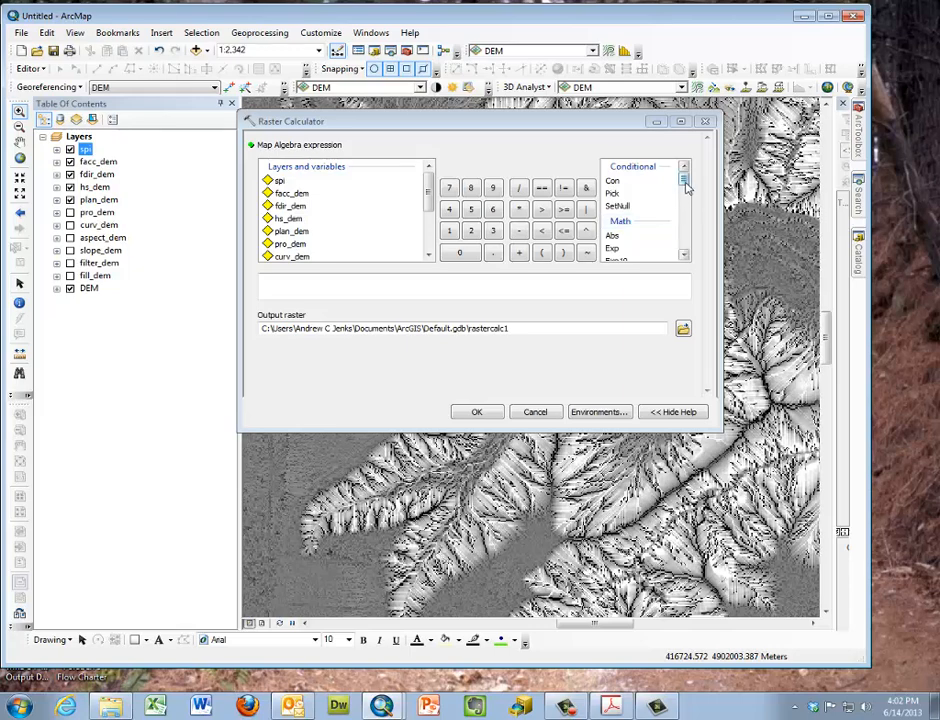
# Enter the map algebra expression Ln("facc_dem" + 0.001) / (("slope_dem" / 100) + 0.001).
pyautogui.moveTo(682, 184); pyautogui.dragTo(683, 197)
pyautogui.doubleClick(612, 212)
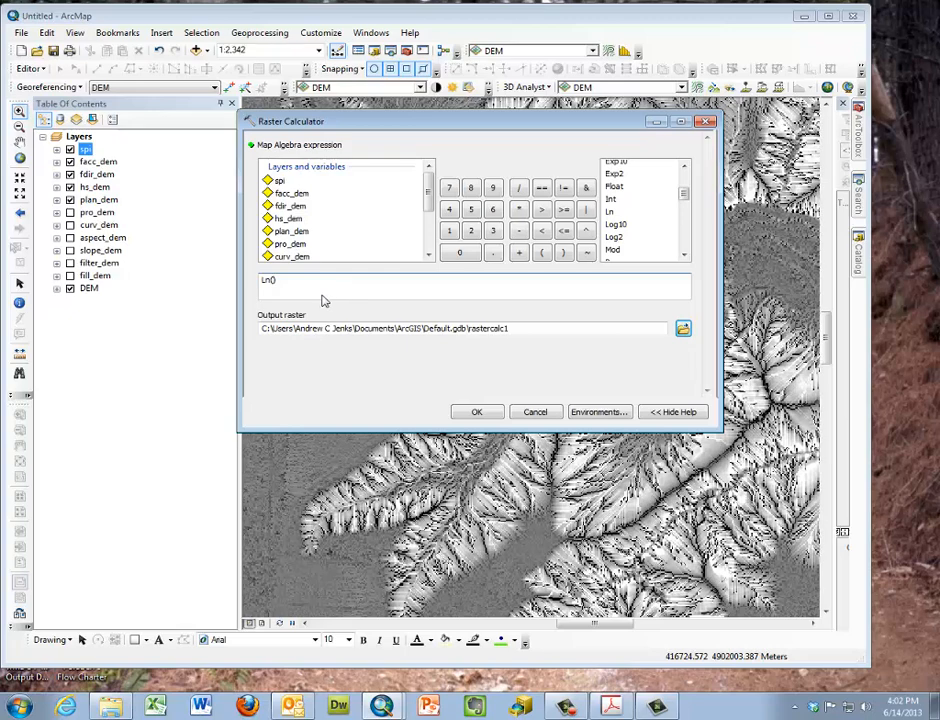
pyautogui.write('"facc_dem" + 0.001) / (("slope_dem" / 100) + 0.001')
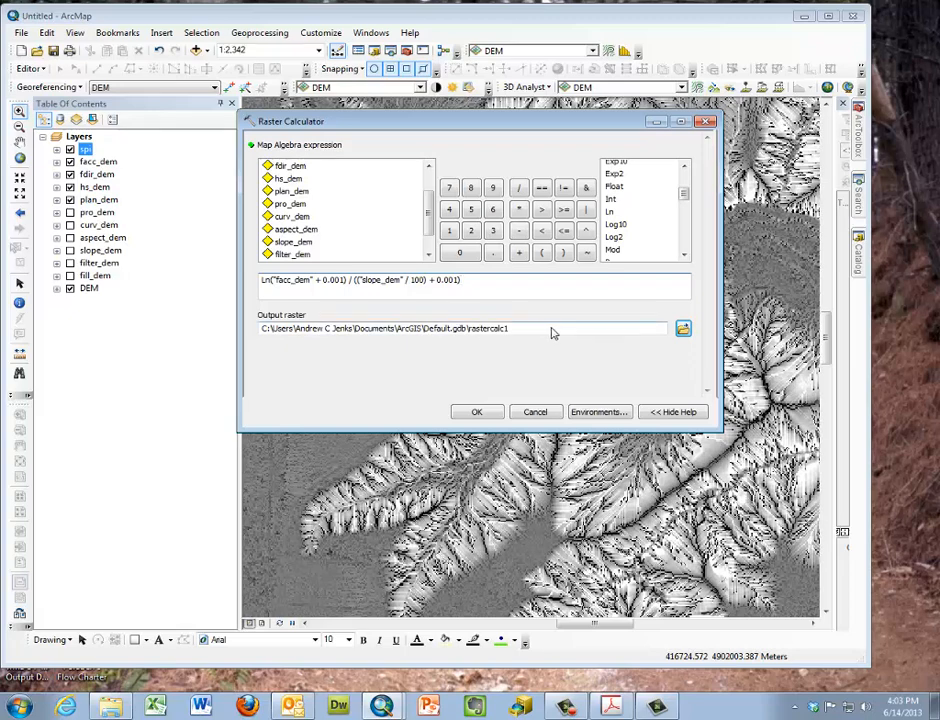
# Save the output raster as cti in the raw_data folder and run the calculation.
pyautogui.click(682, 328)
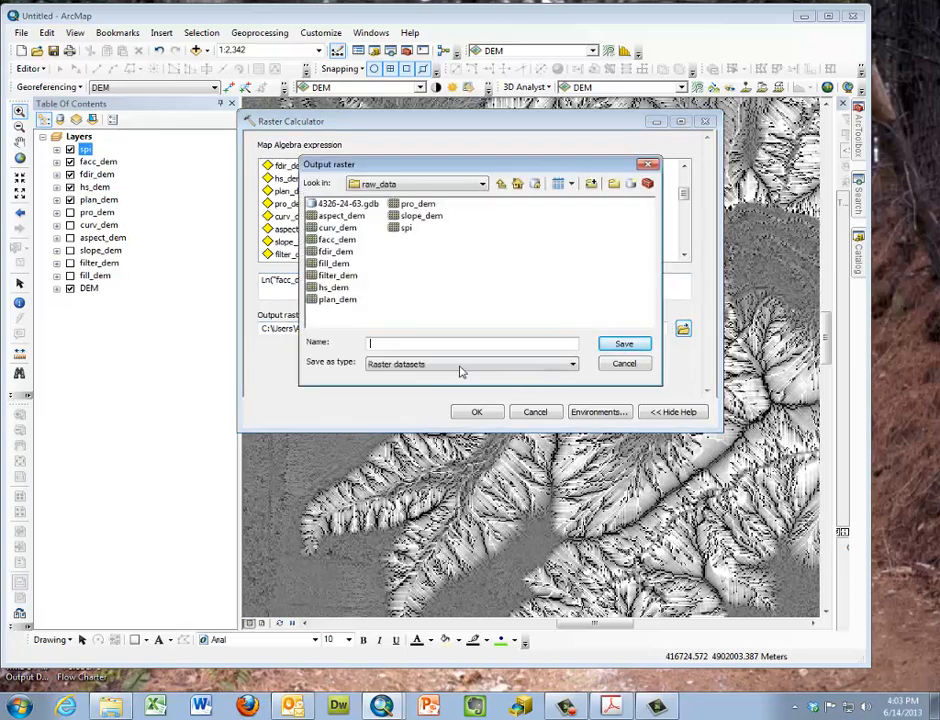
pyautogui.write('cti')
pyautogui.click(621, 343)
pyautogui.click(477, 413)
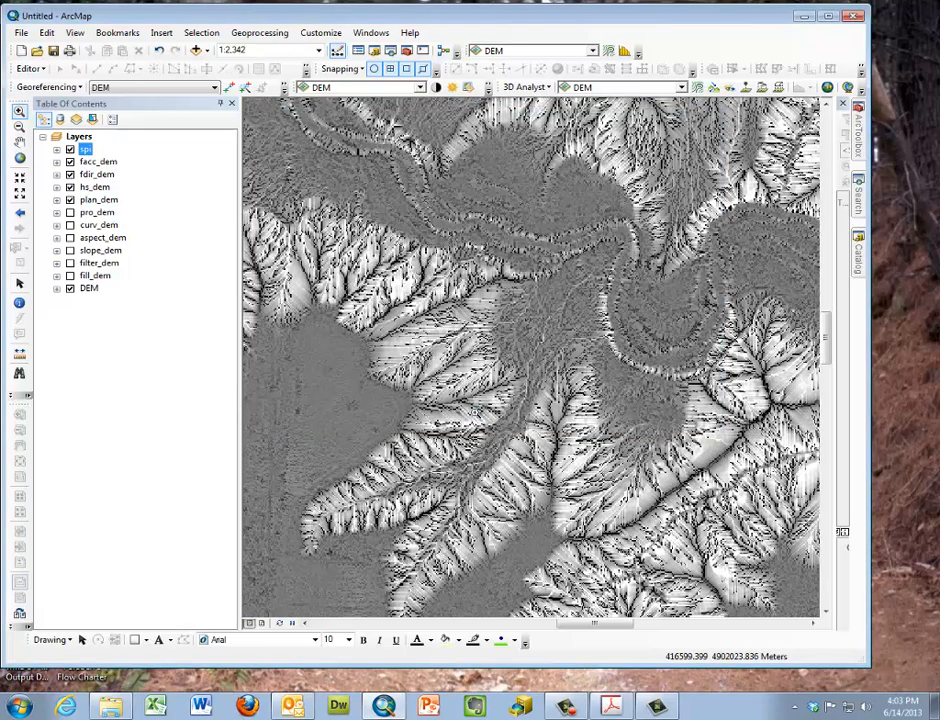